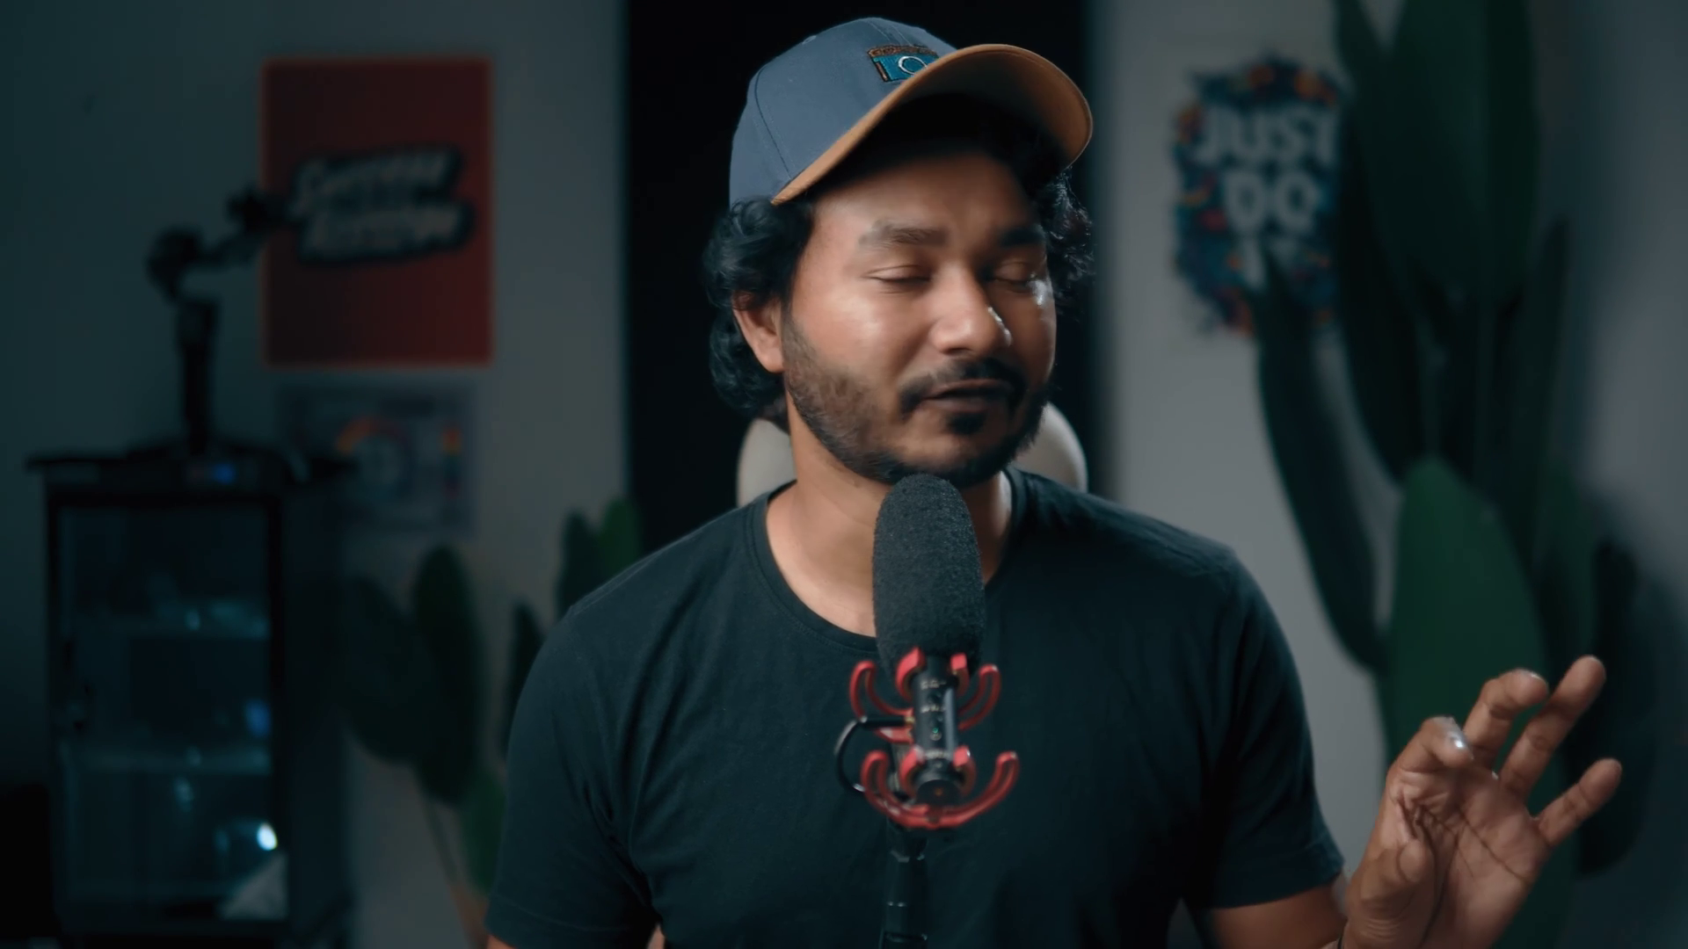
- Select the C1594.MP4 clip on track V1 and show its effect controls
click(727, 742)
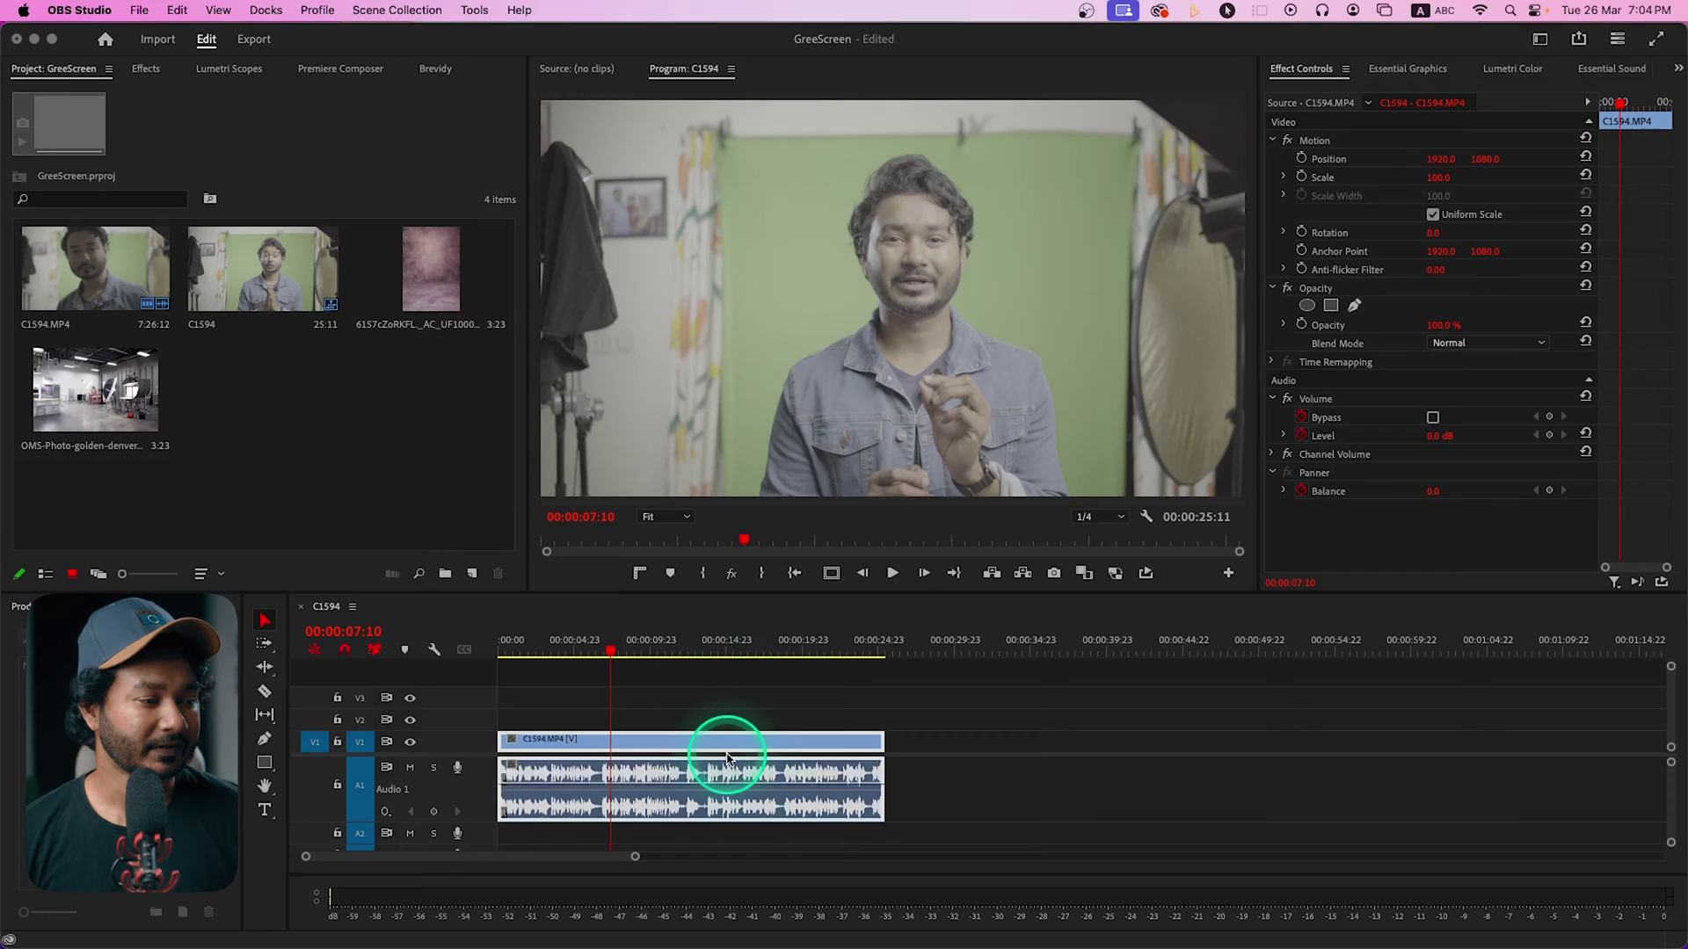
click(1332, 305)
click(902, 421)
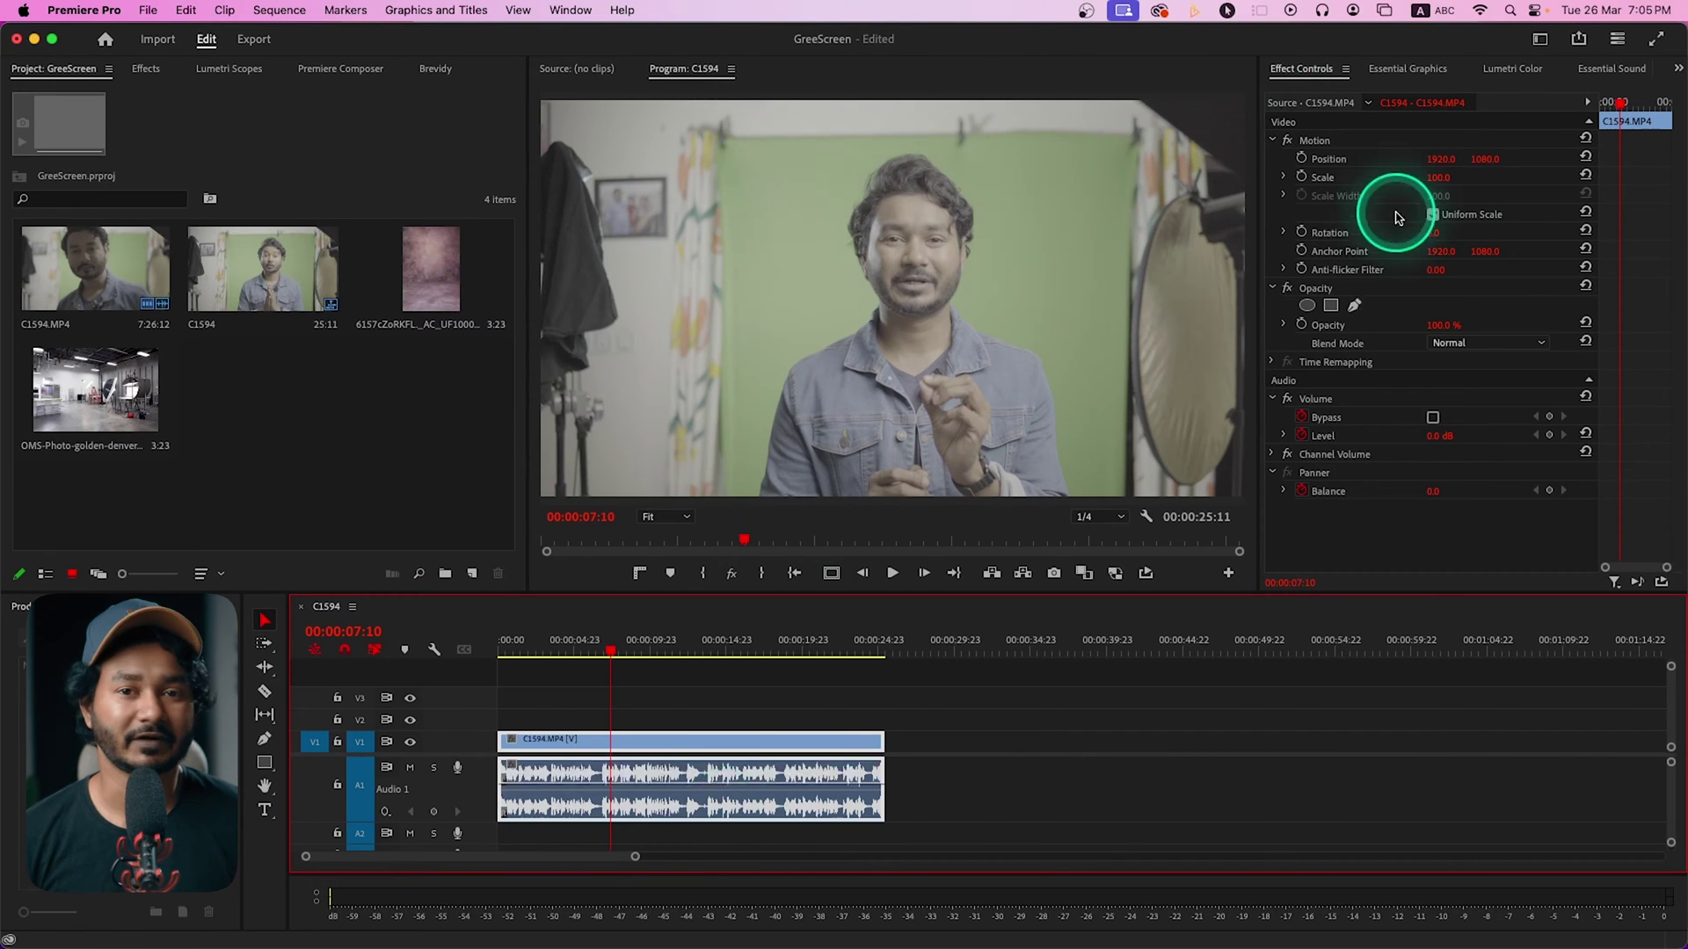
click(1305, 81)
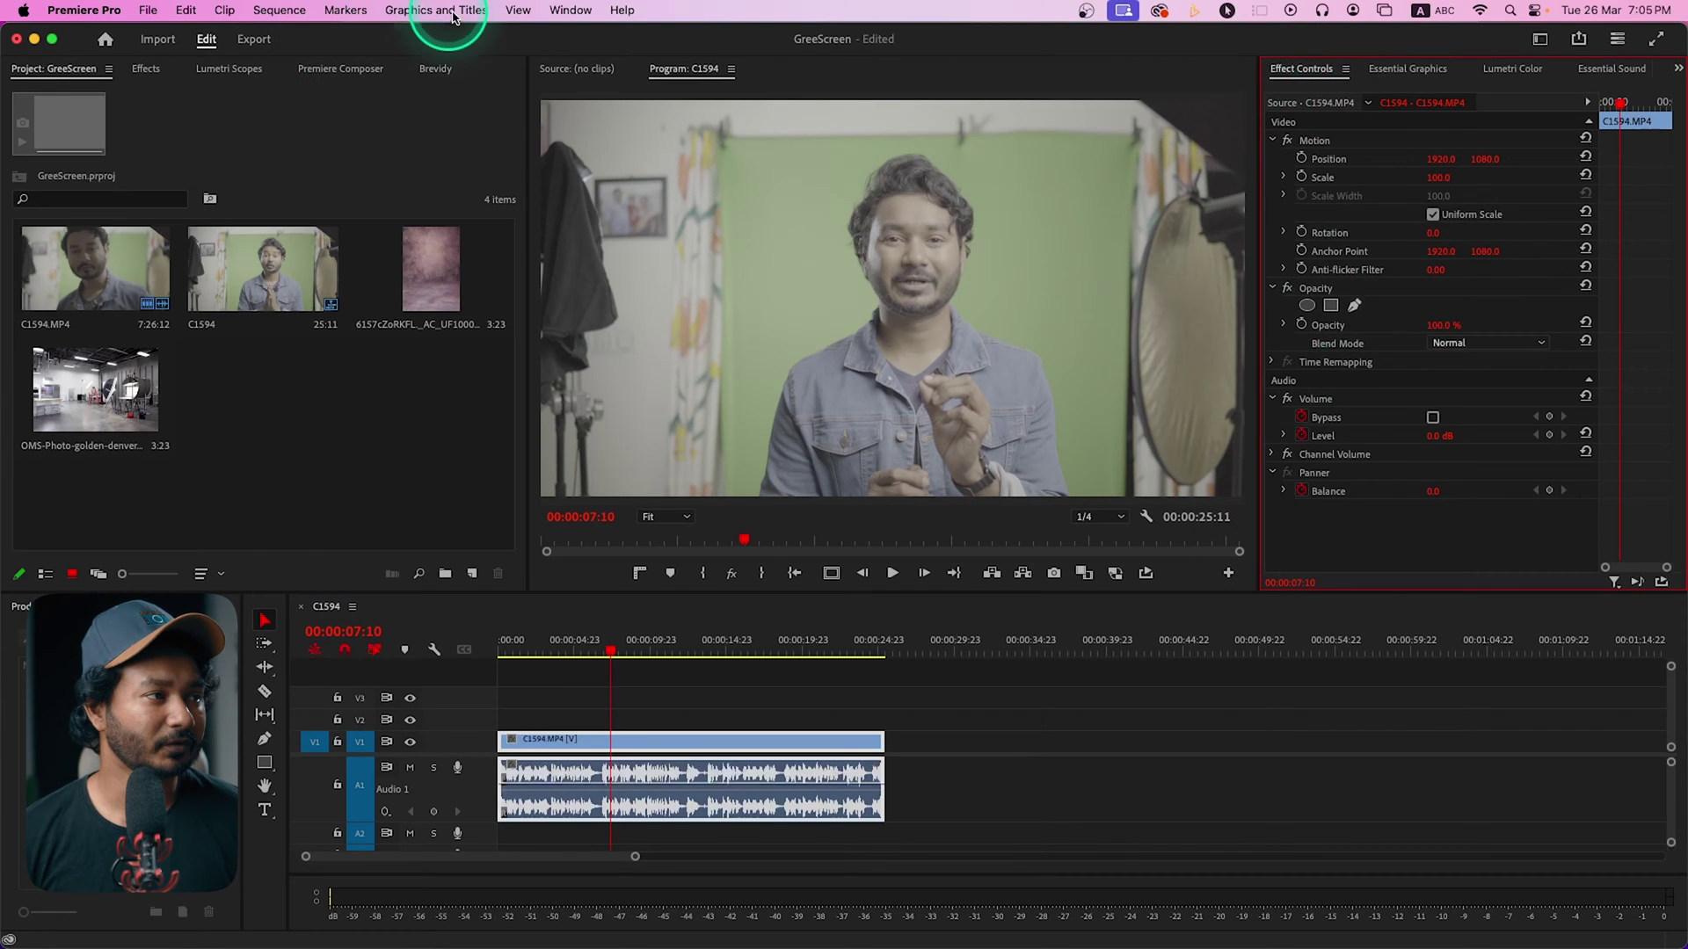
click(562, 11)
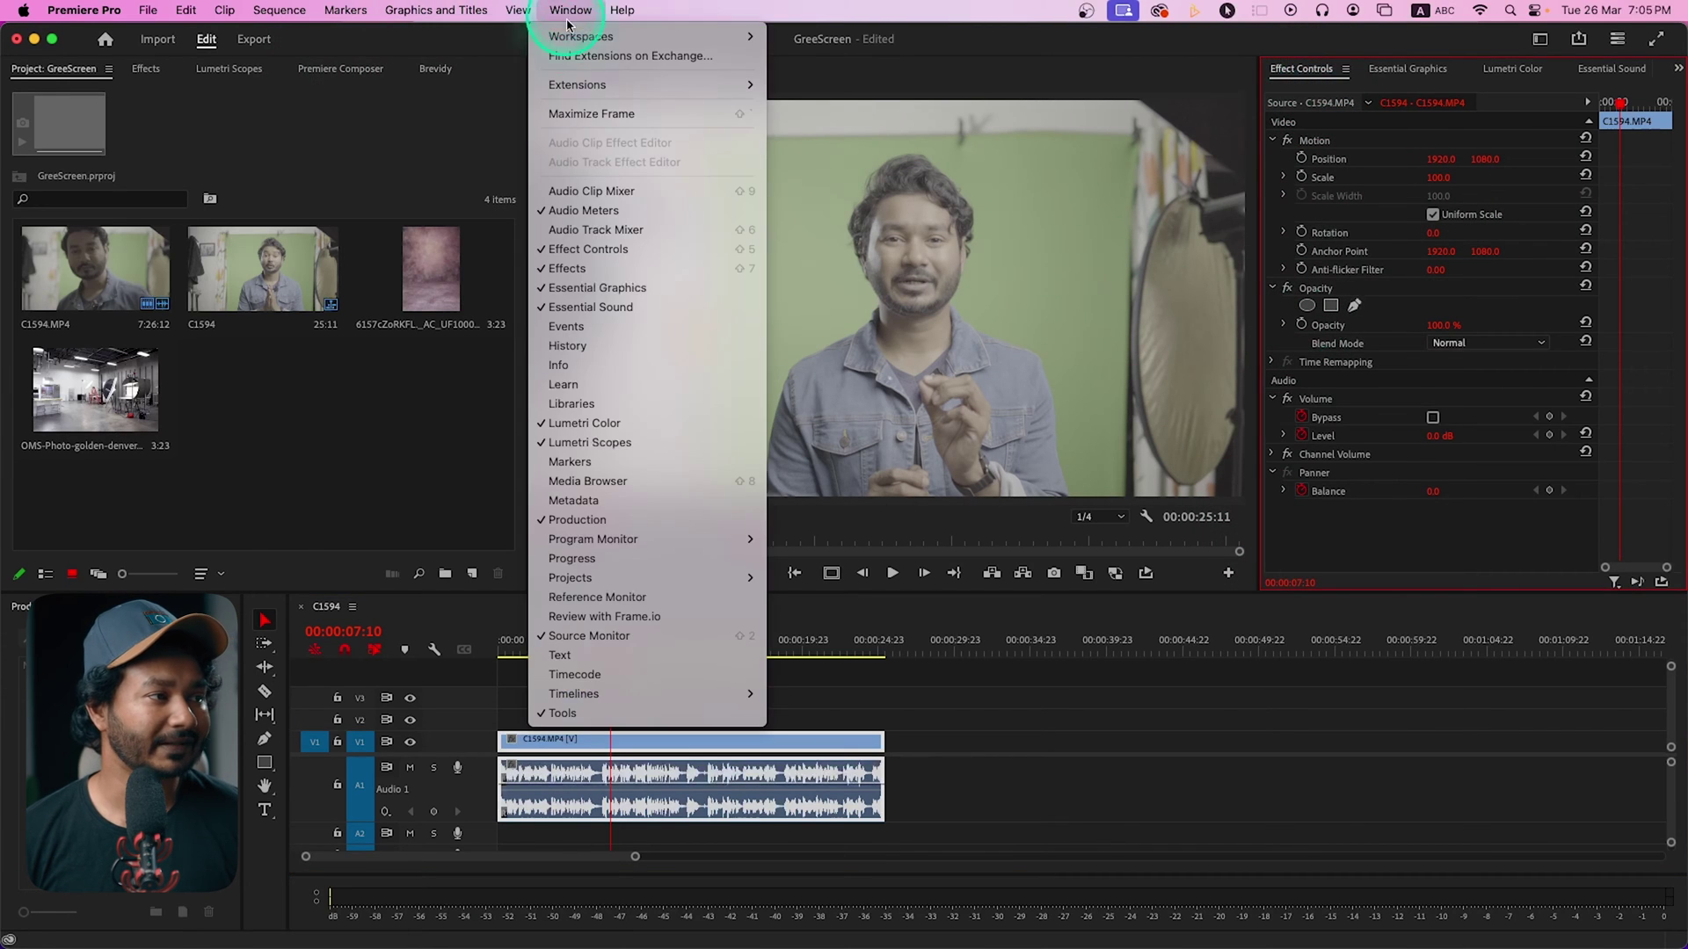
click(657, 251)
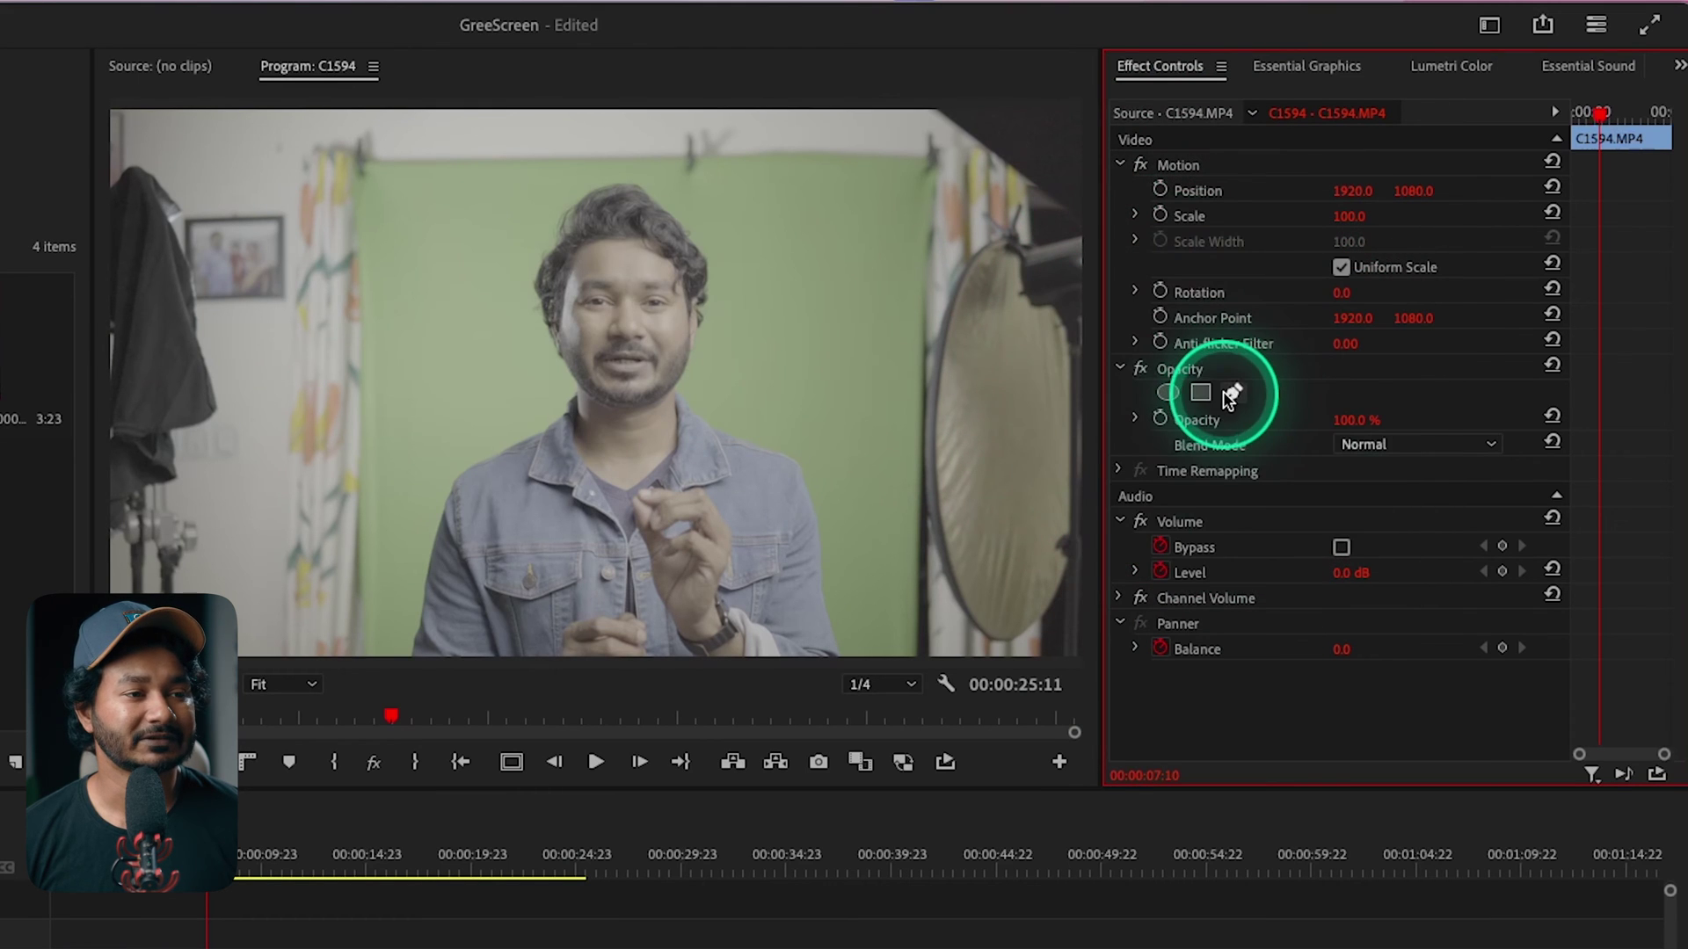
- Draw a free-form opacity mask around the presenter inside the green screen, extending its lower points past the bottom of the frame
click(1234, 397)
click(627, 297)
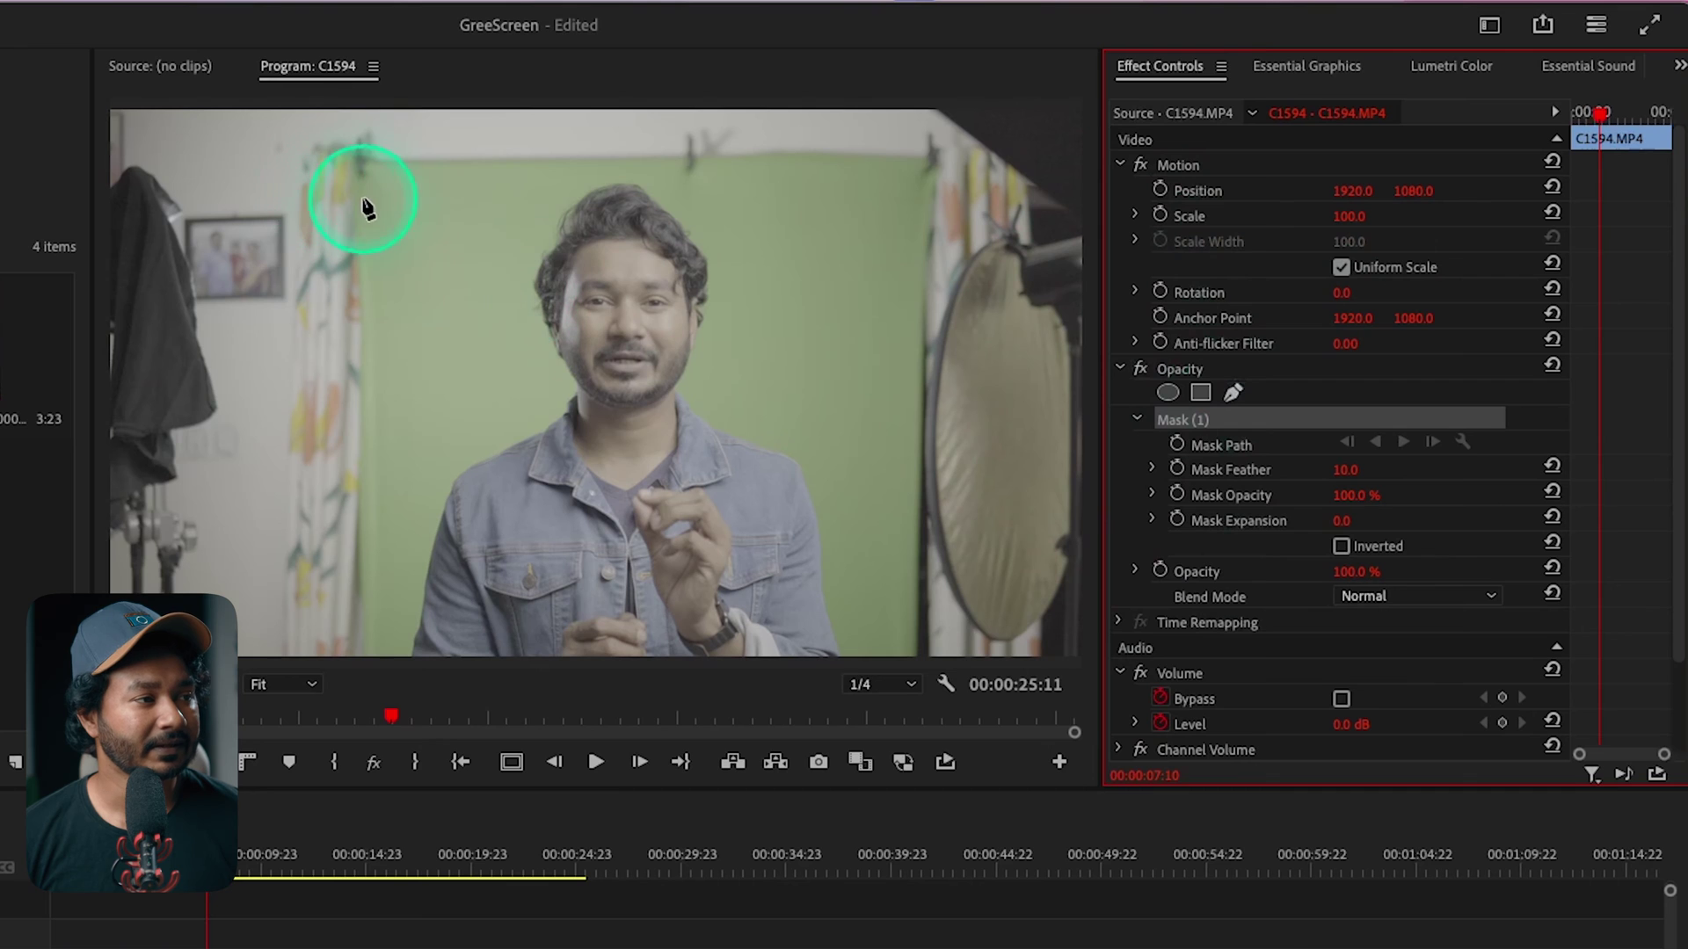
click(395, 191)
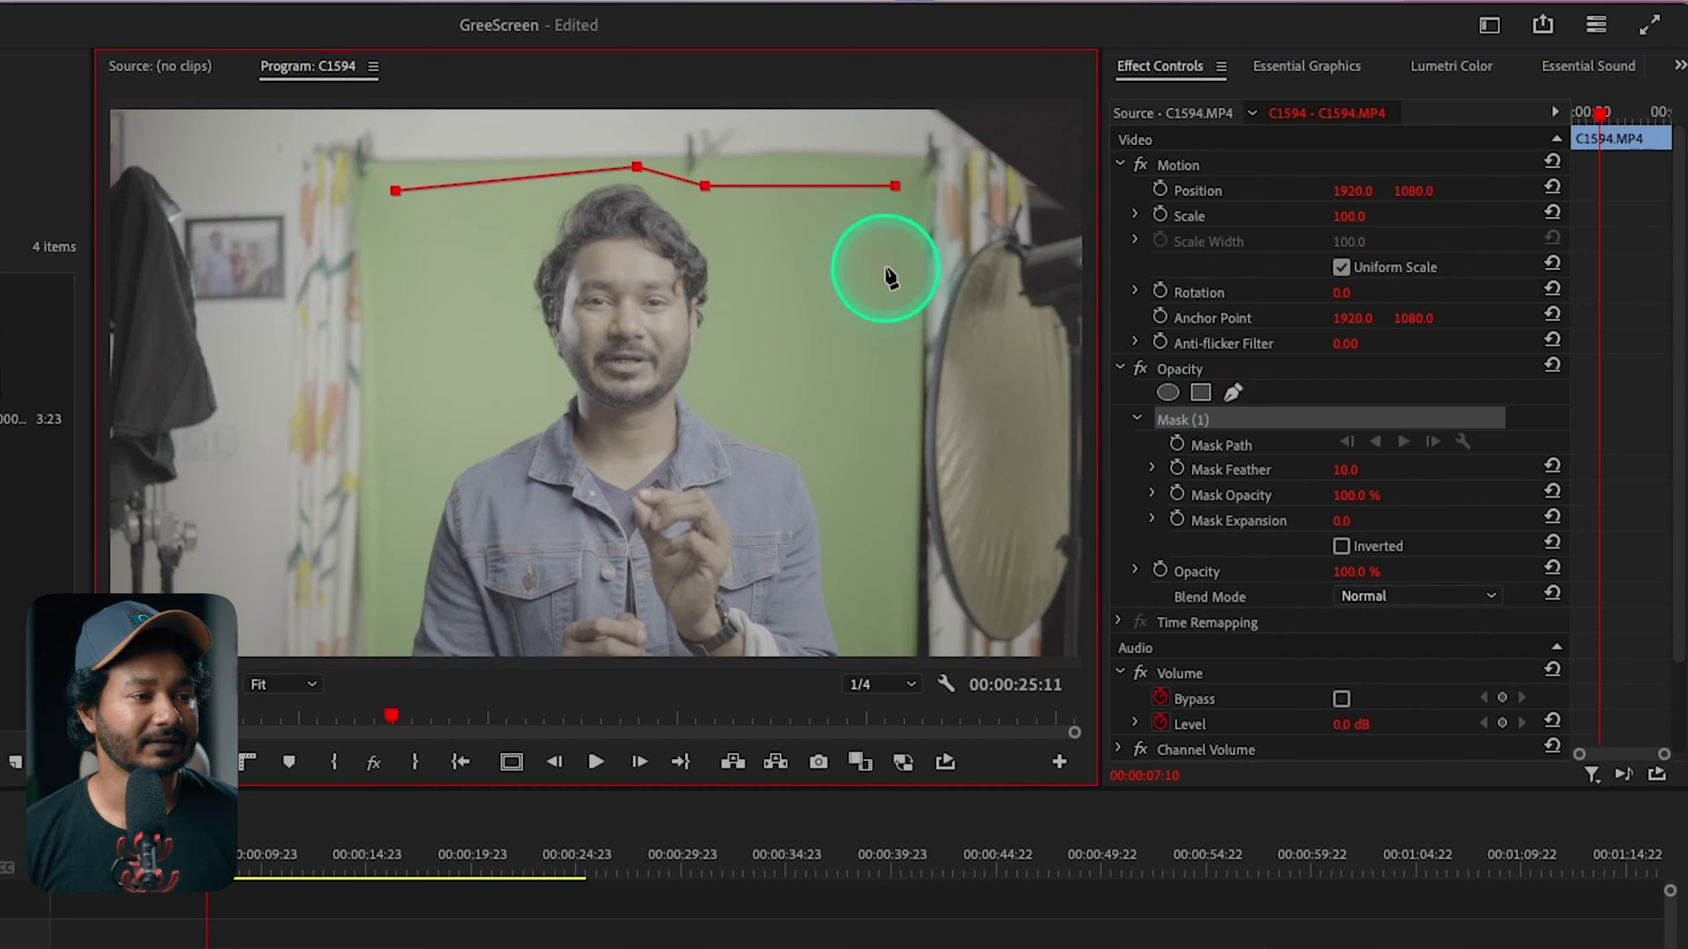
click(904, 605)
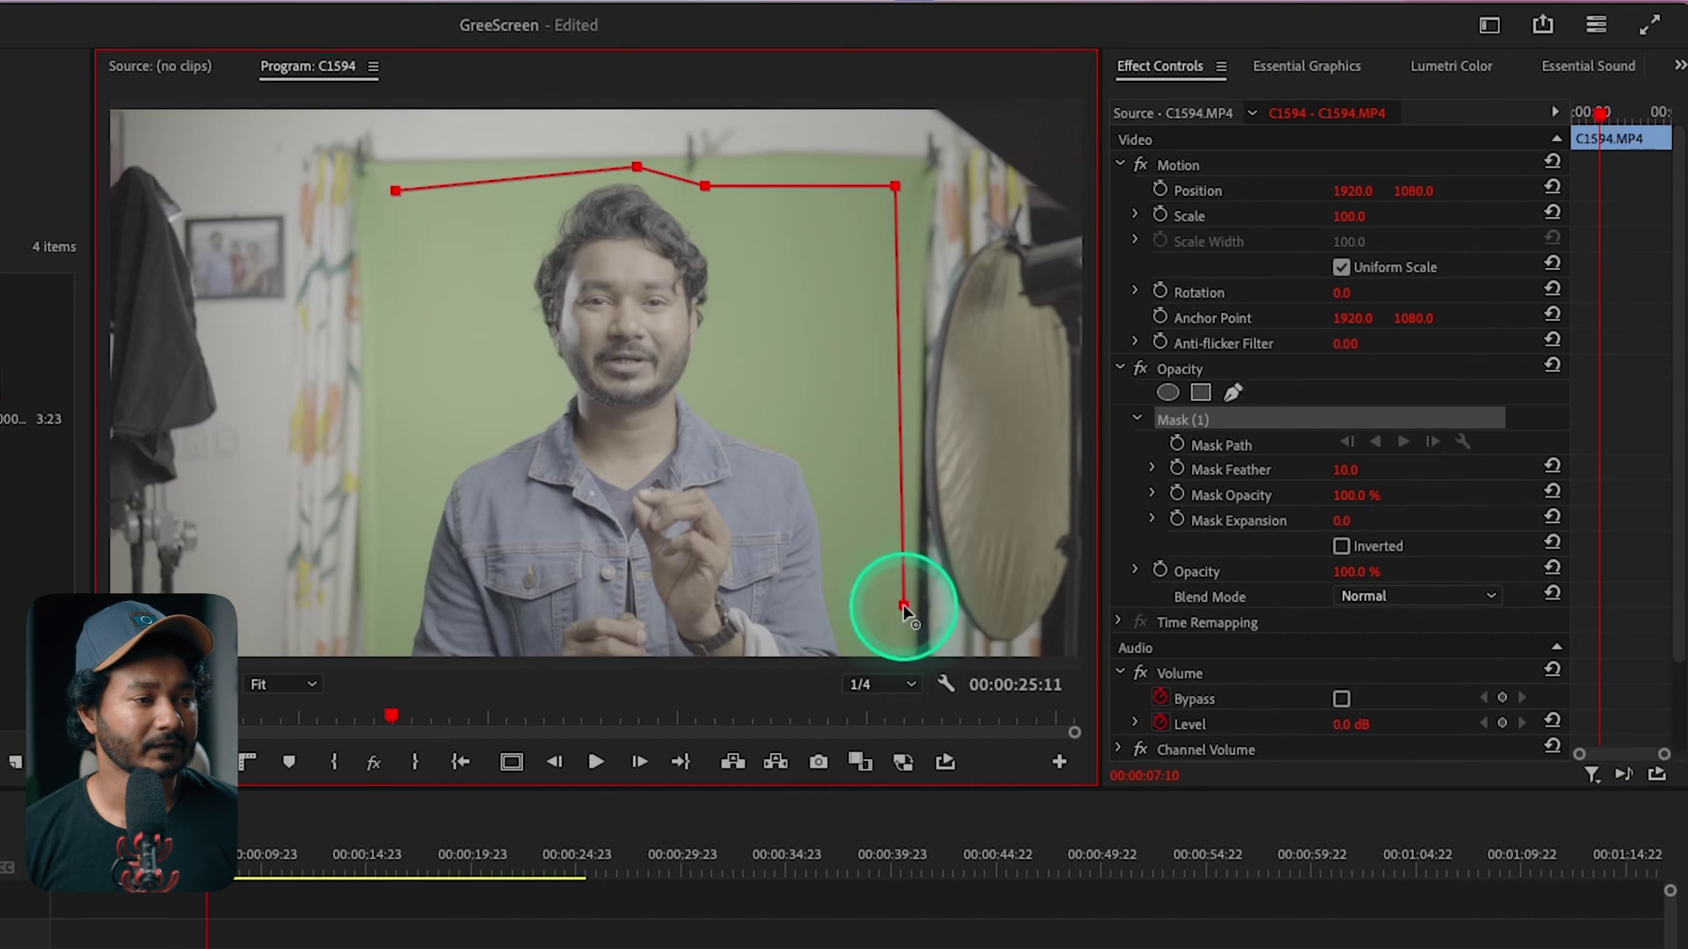
click(628, 651)
click(373, 649)
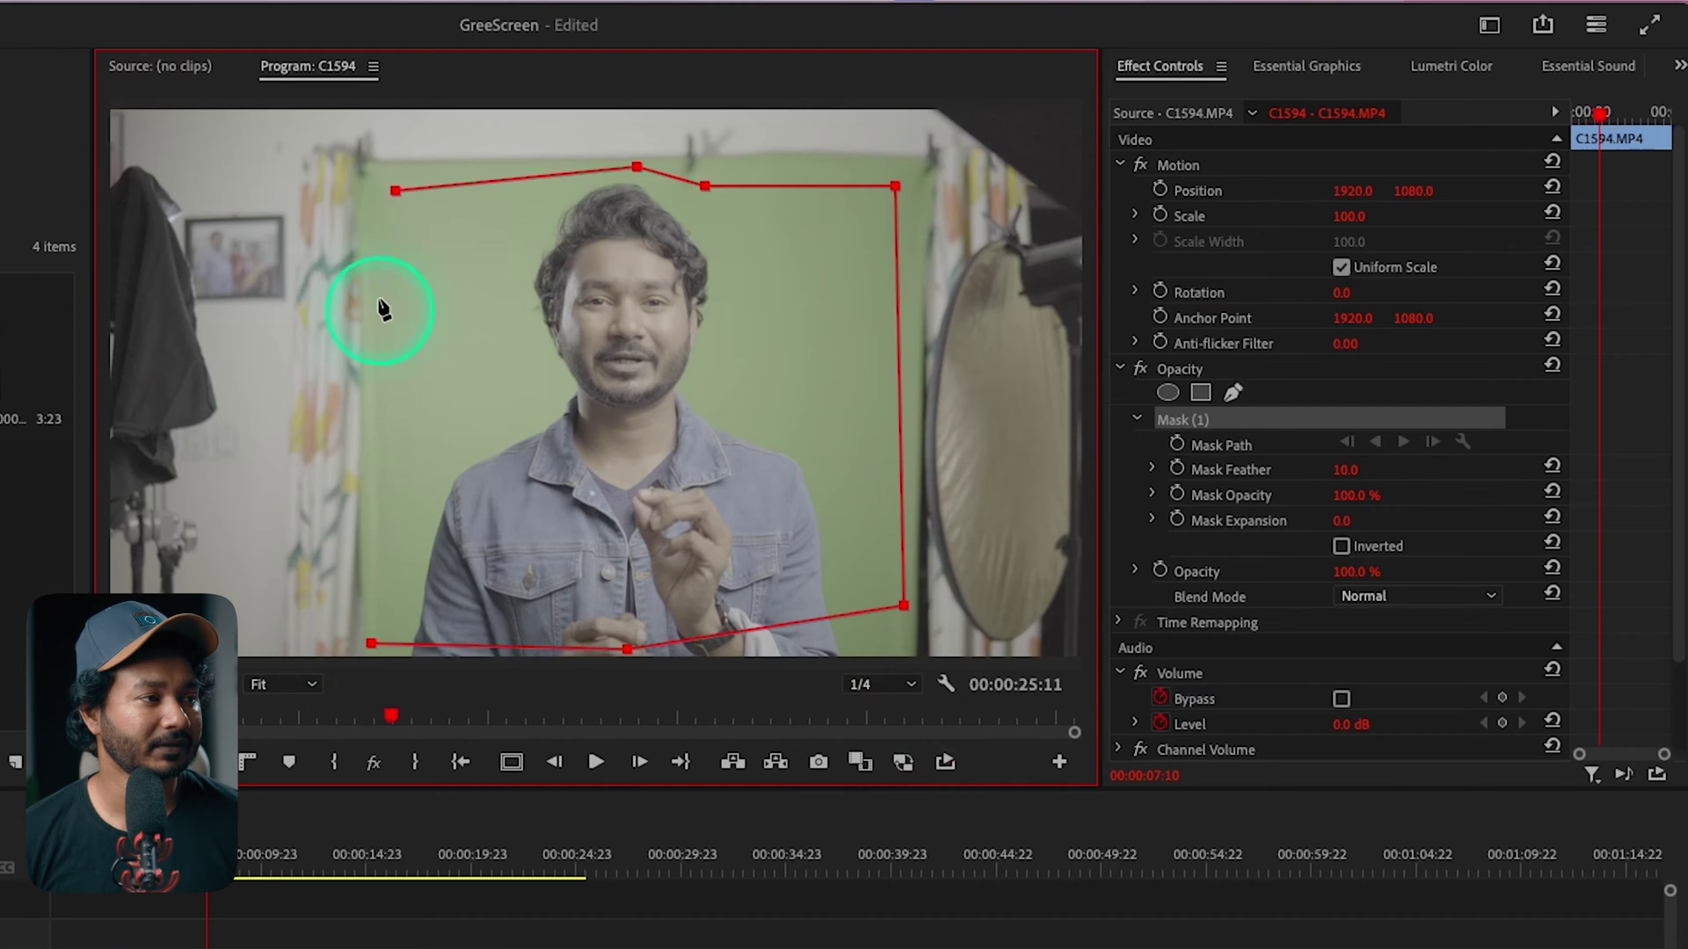
click(396, 190)
drag(627, 651, 958, 738)
mouse_move(371, 646)
mouse_down()
mouse_move(388, 678)
mouse_move(369, 666)
mouse_up()
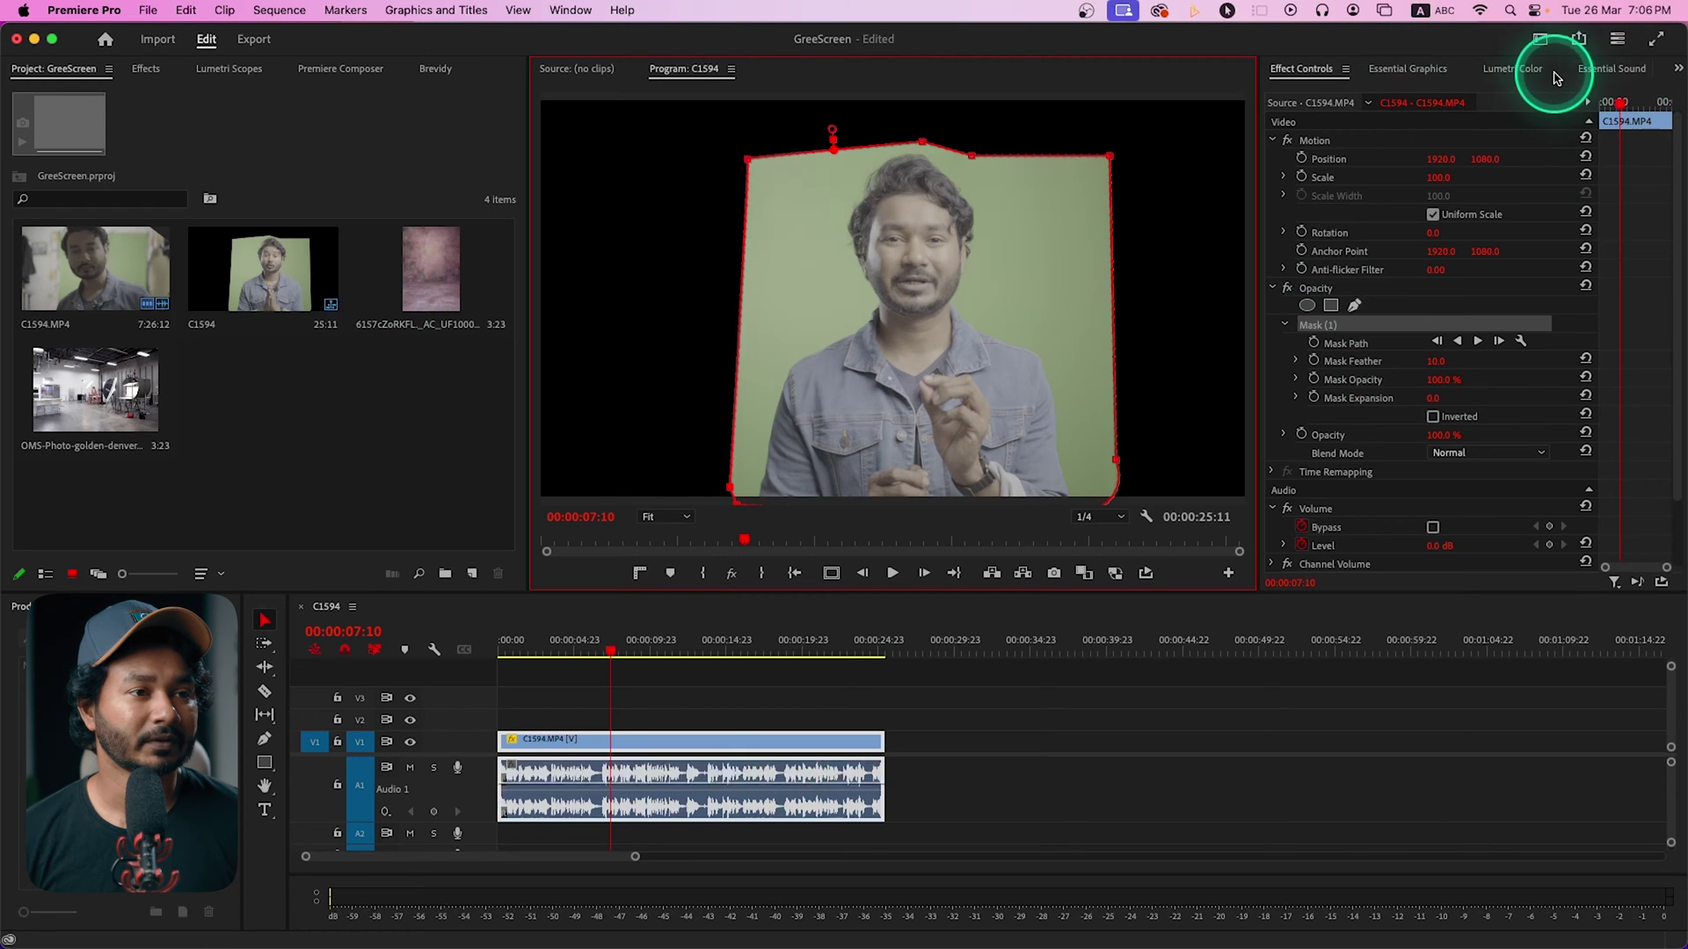
- Load the Leeming LUT Pro - Sony S-Log3 cube file as the clip's input LUT in Lumetri Color's basic correction
click(1505, 70)
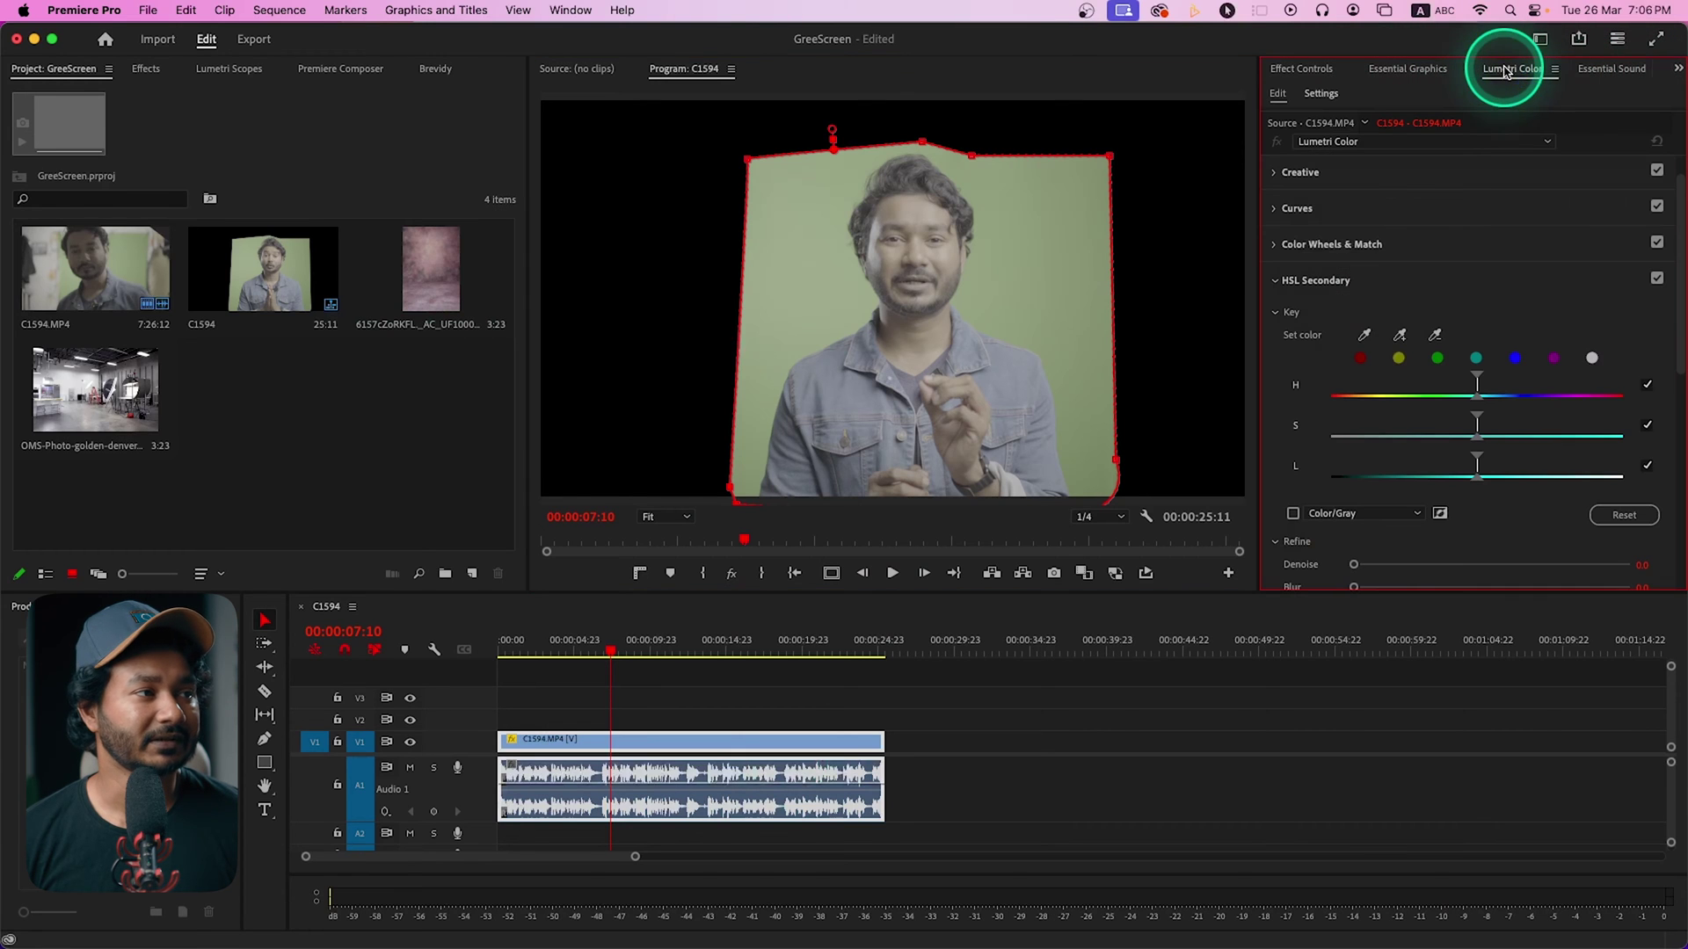
click(570, 10)
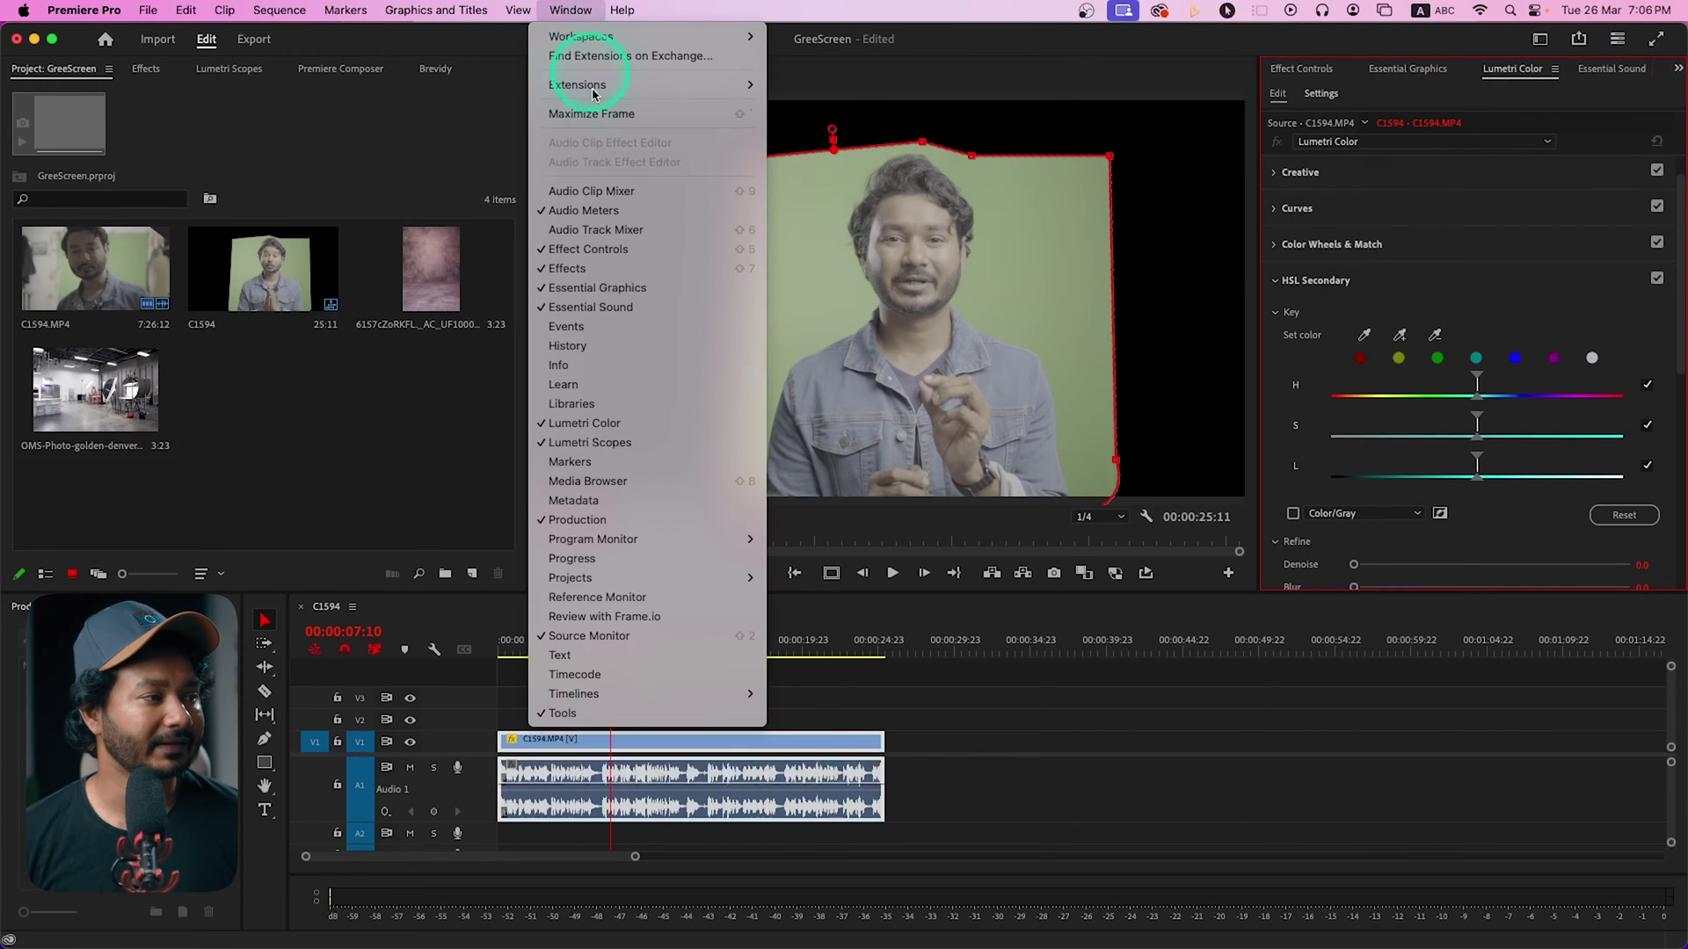
click(601, 426)
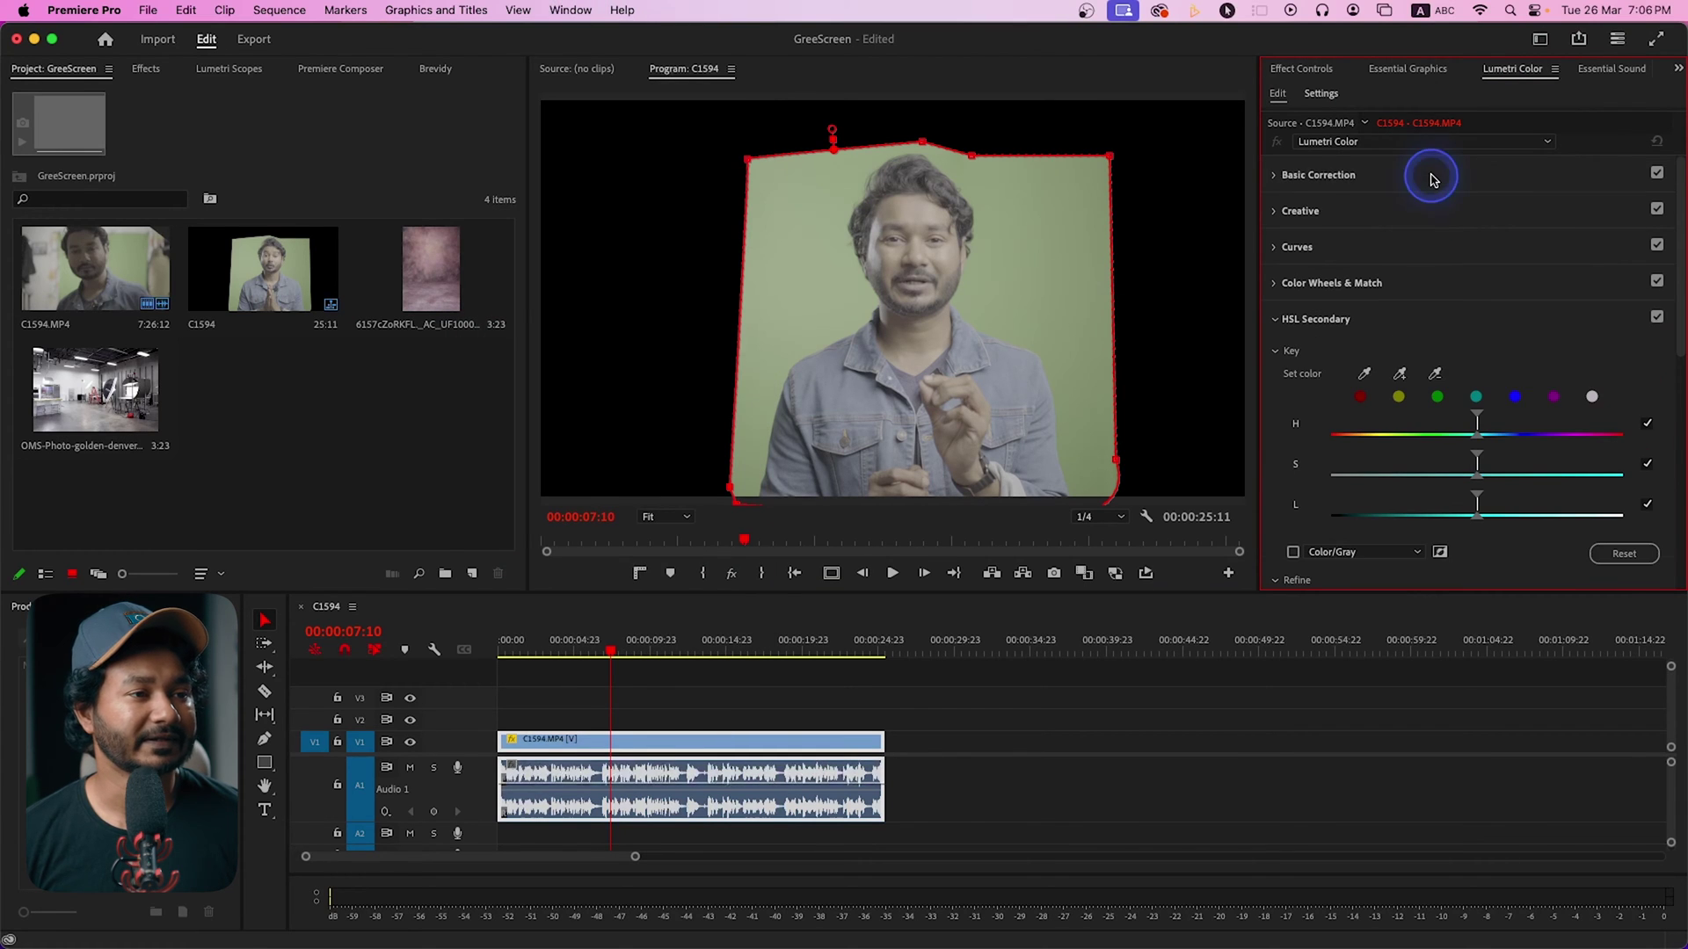
click(1433, 180)
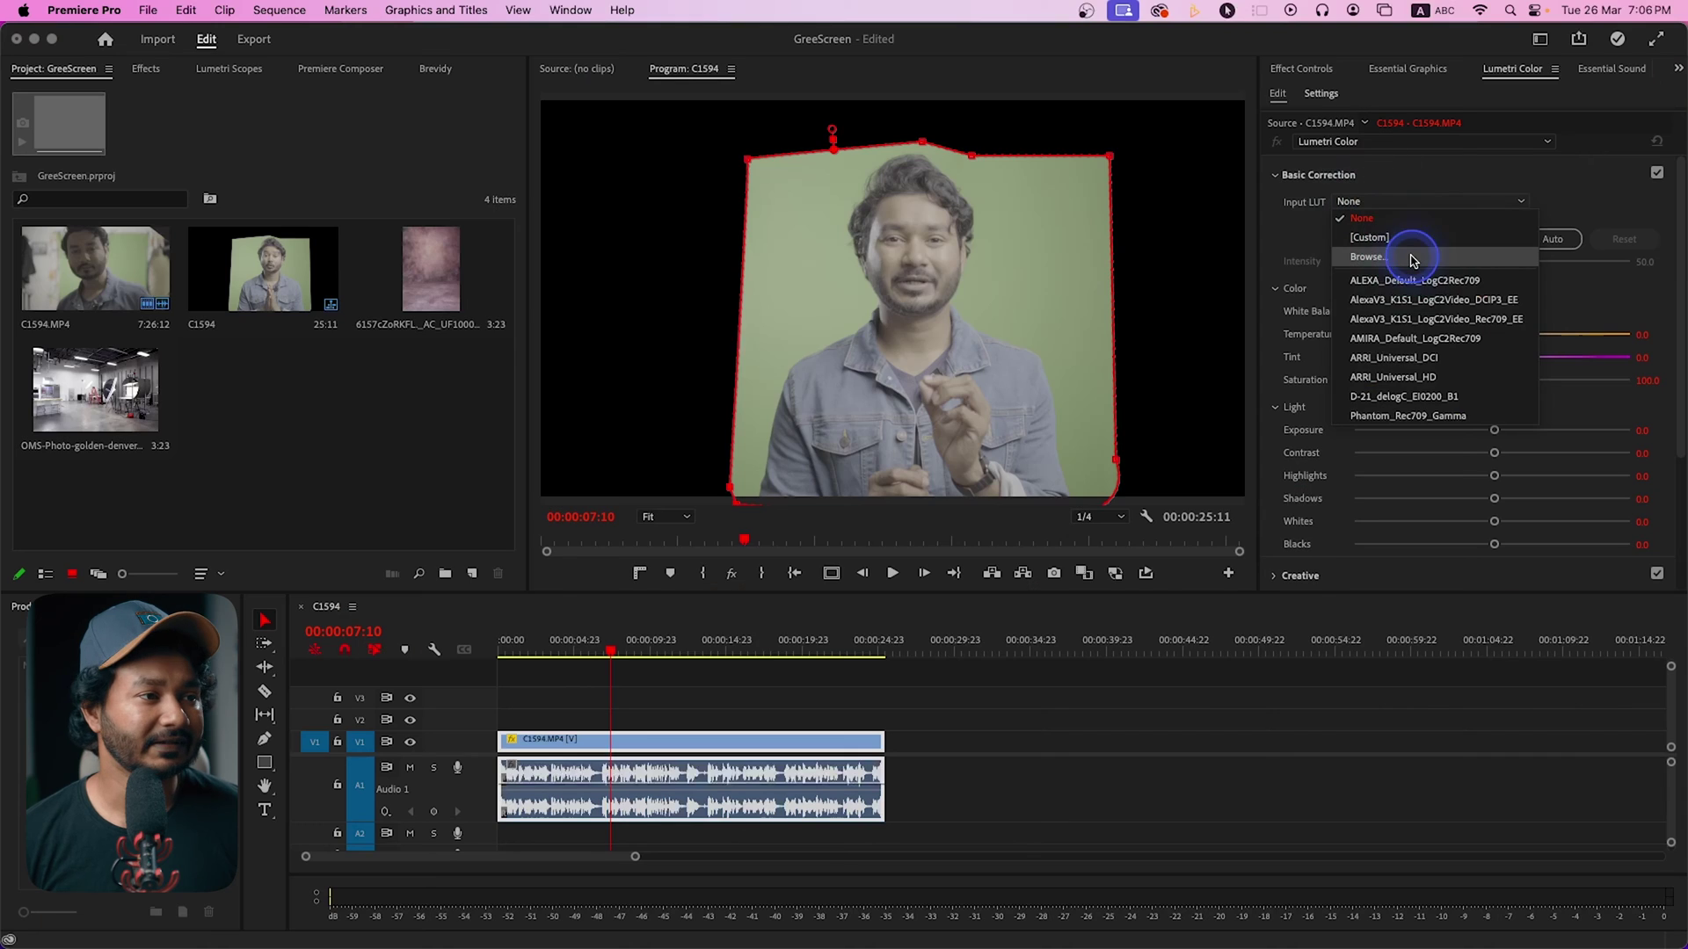
click(1382, 256)
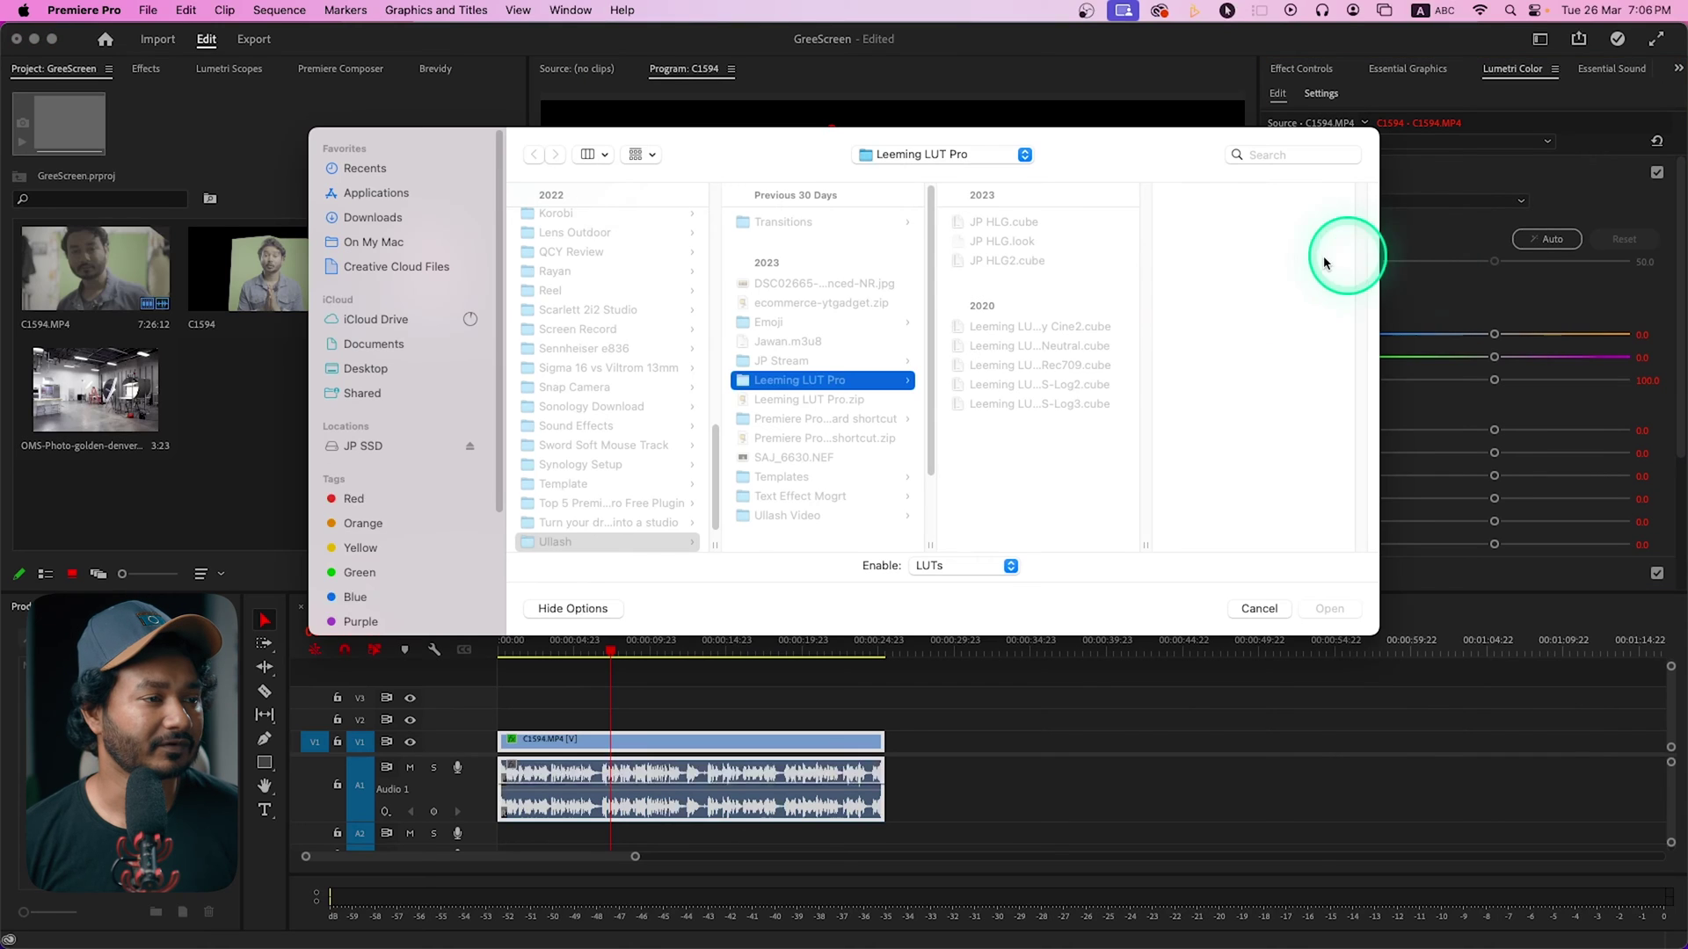
click(1083, 408)
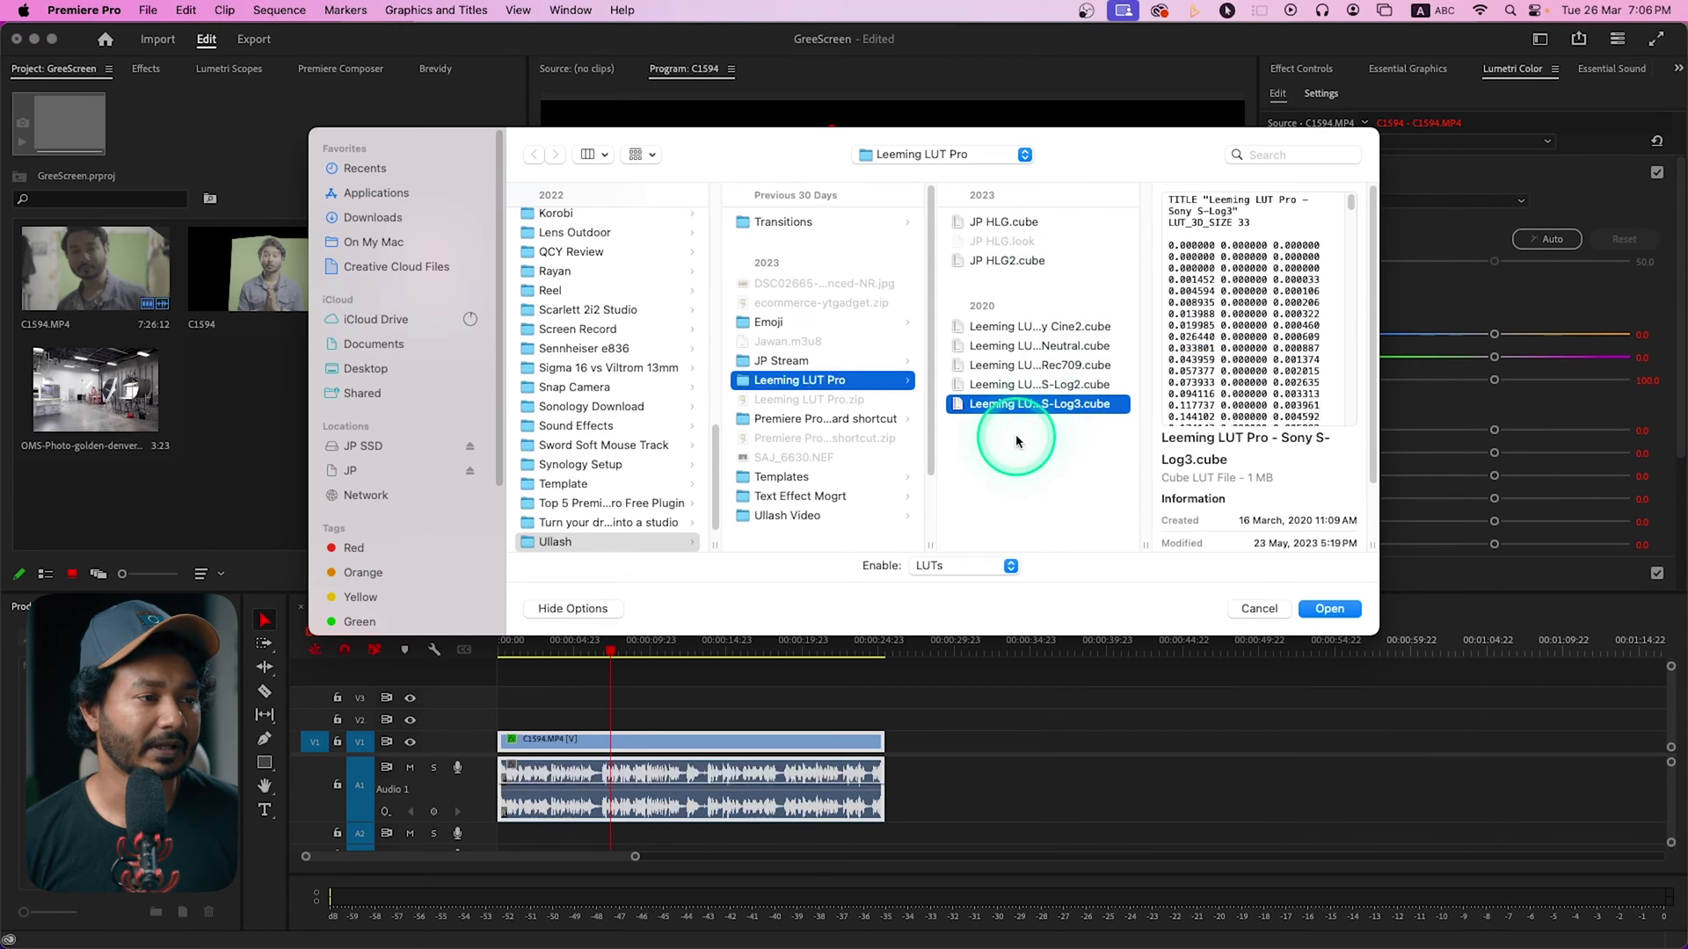
click(1328, 609)
- Set the clip's exposure to 3.0, lower its highlights and raise its shadows to about 18
drag(1497, 434, 1559, 427)
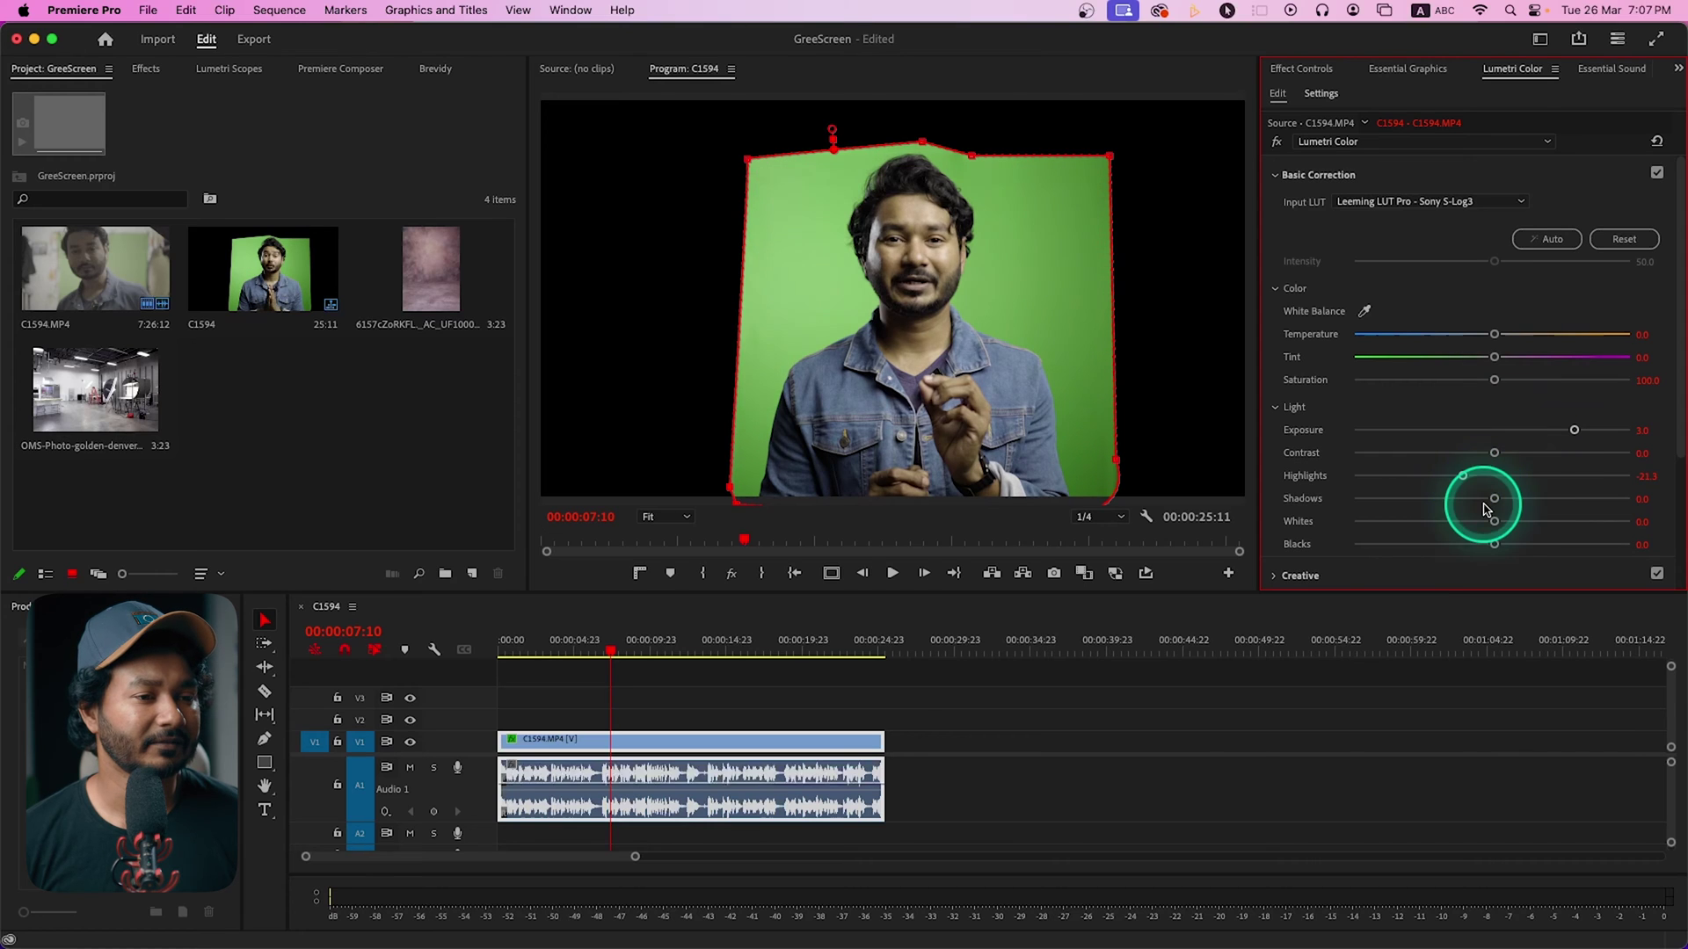
drag(1496, 505, 1506, 499)
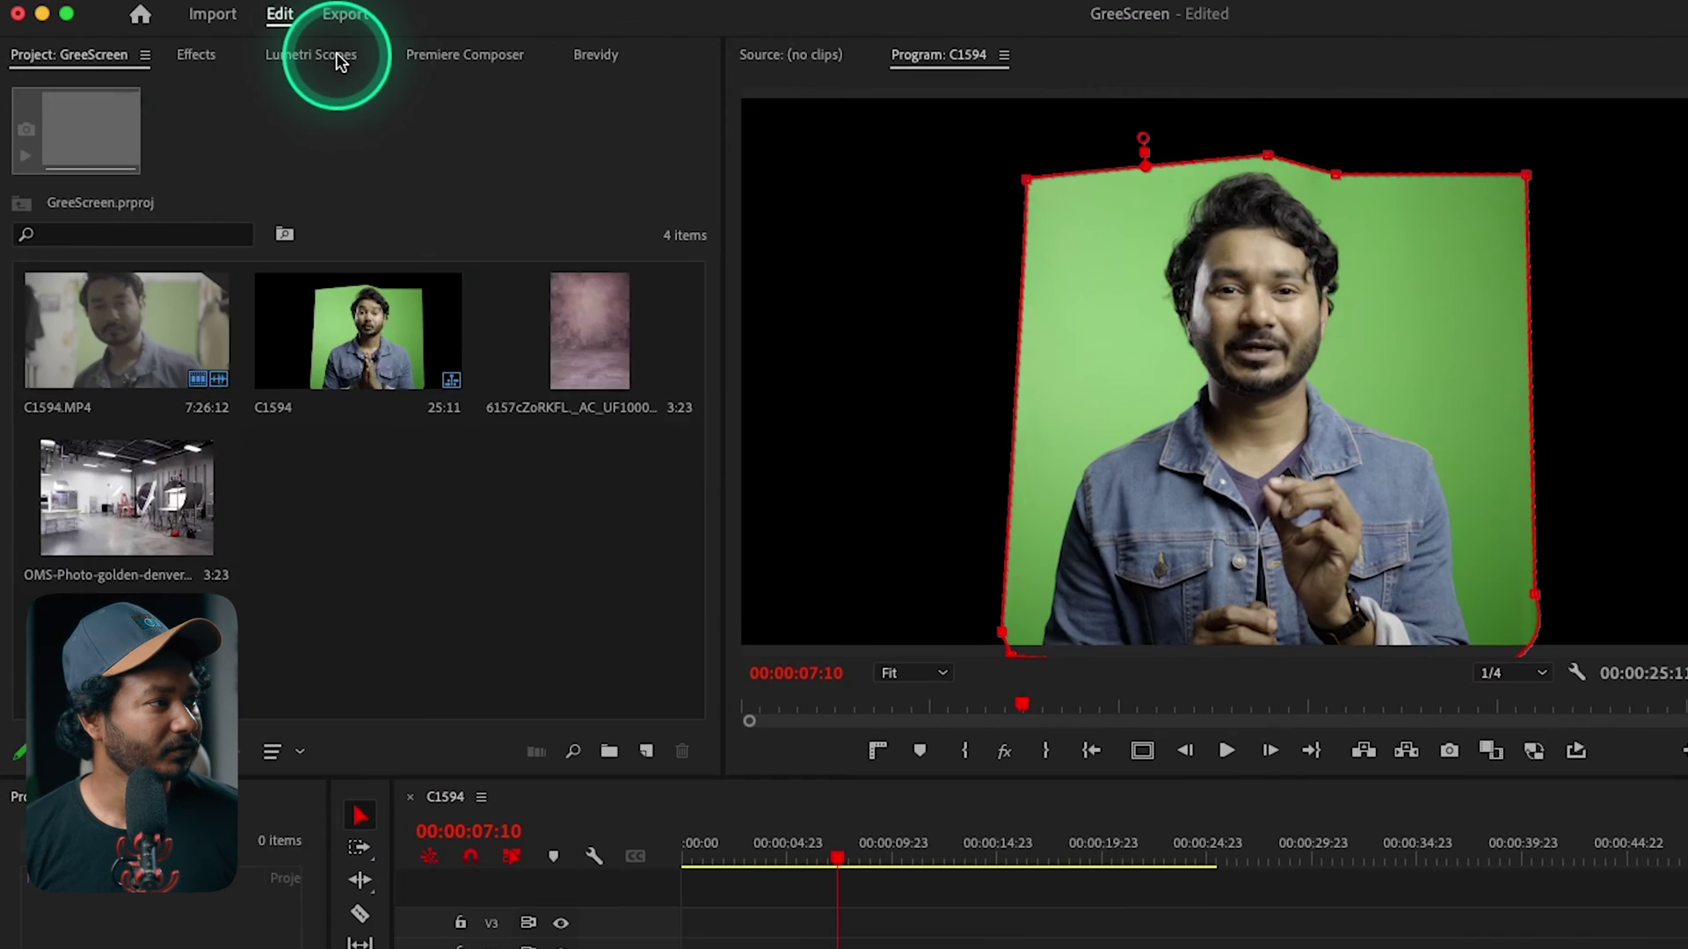
- Show the Lumetri scopes and balance the clip's color with a slightly cooler temperature and a tint of 21.9
click(239, 64)
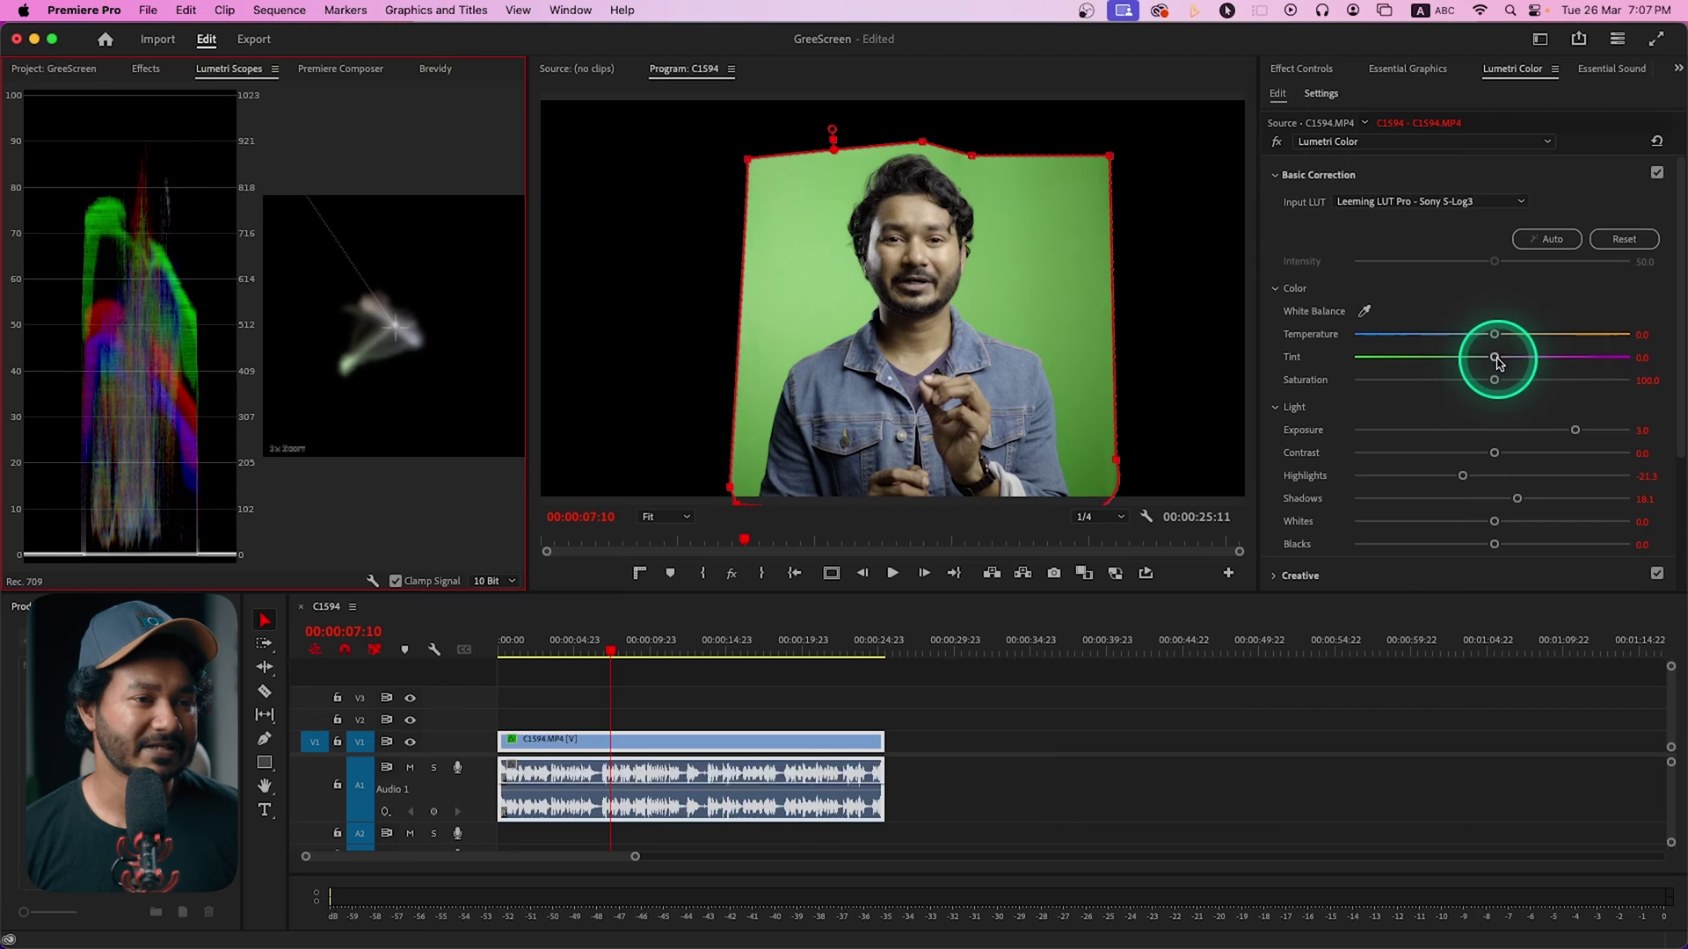
drag(1495, 360, 1498, 362)
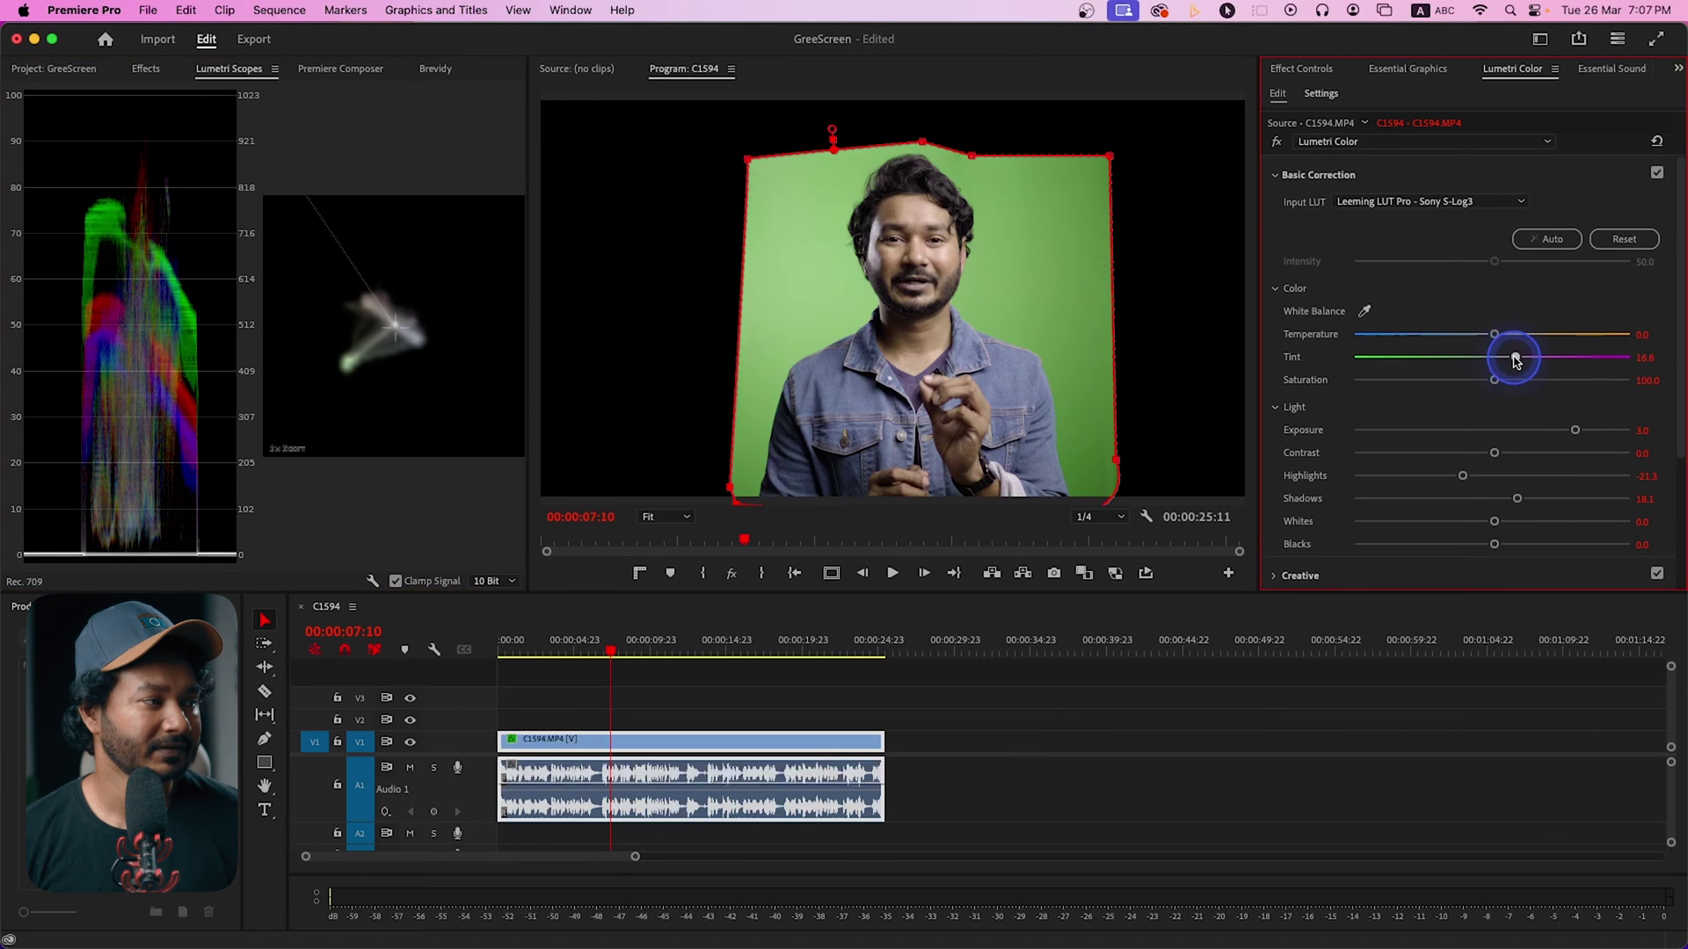
drag(1537, 357, 1524, 360)
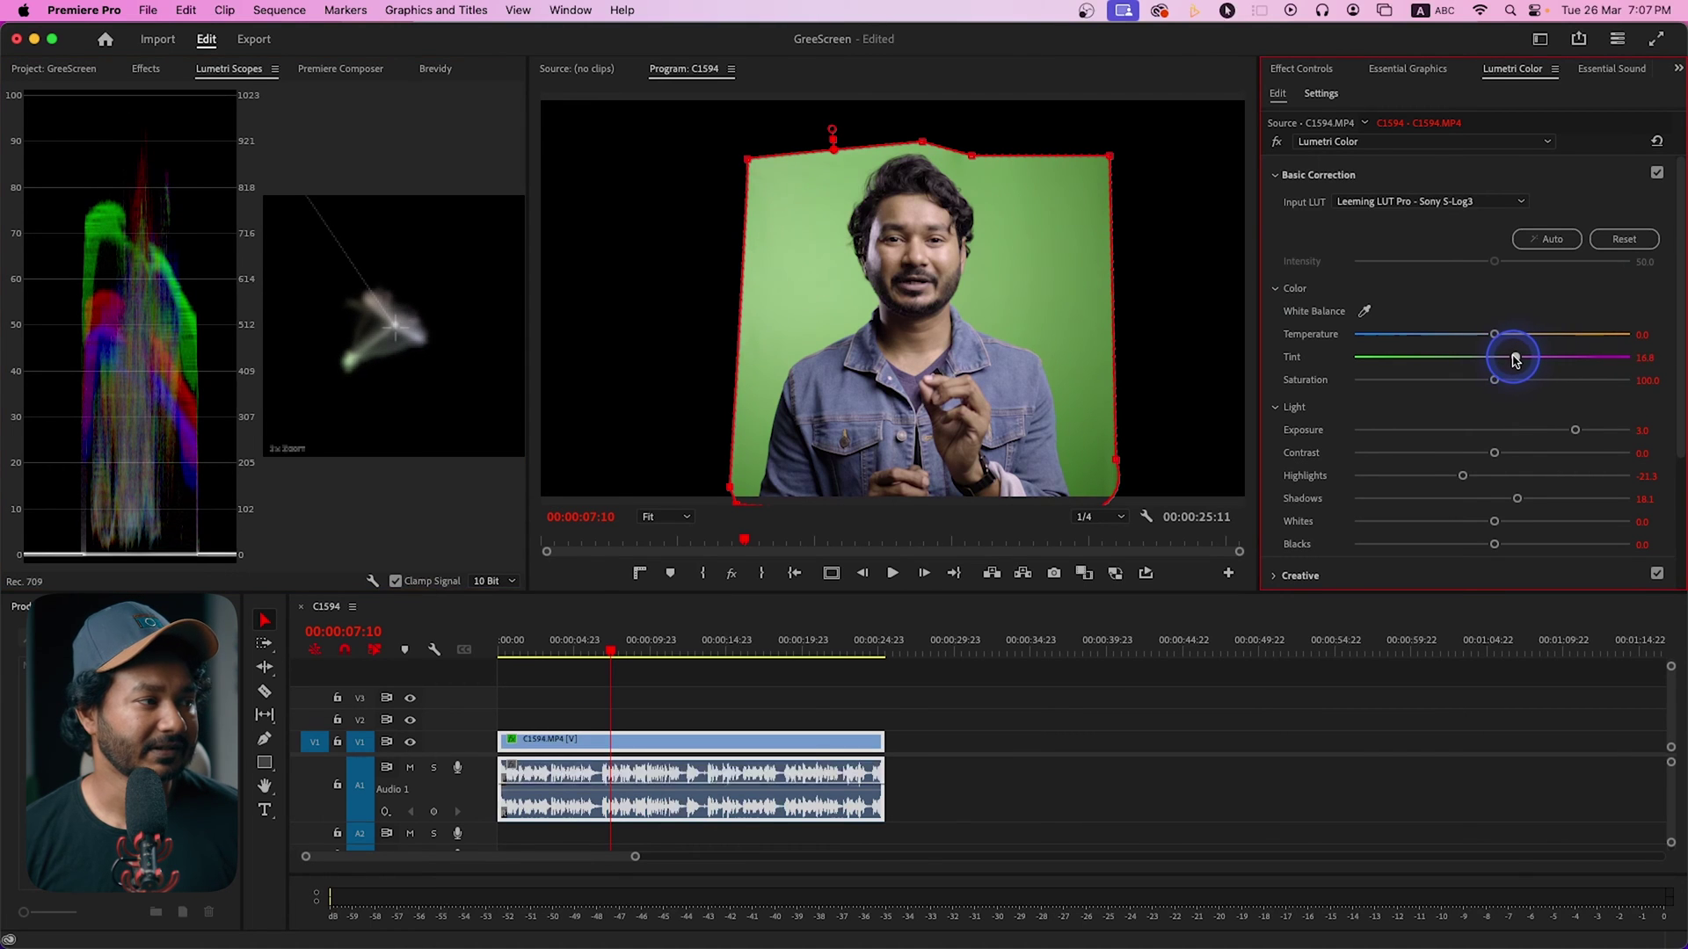
drag(1496, 336, 1497, 335)
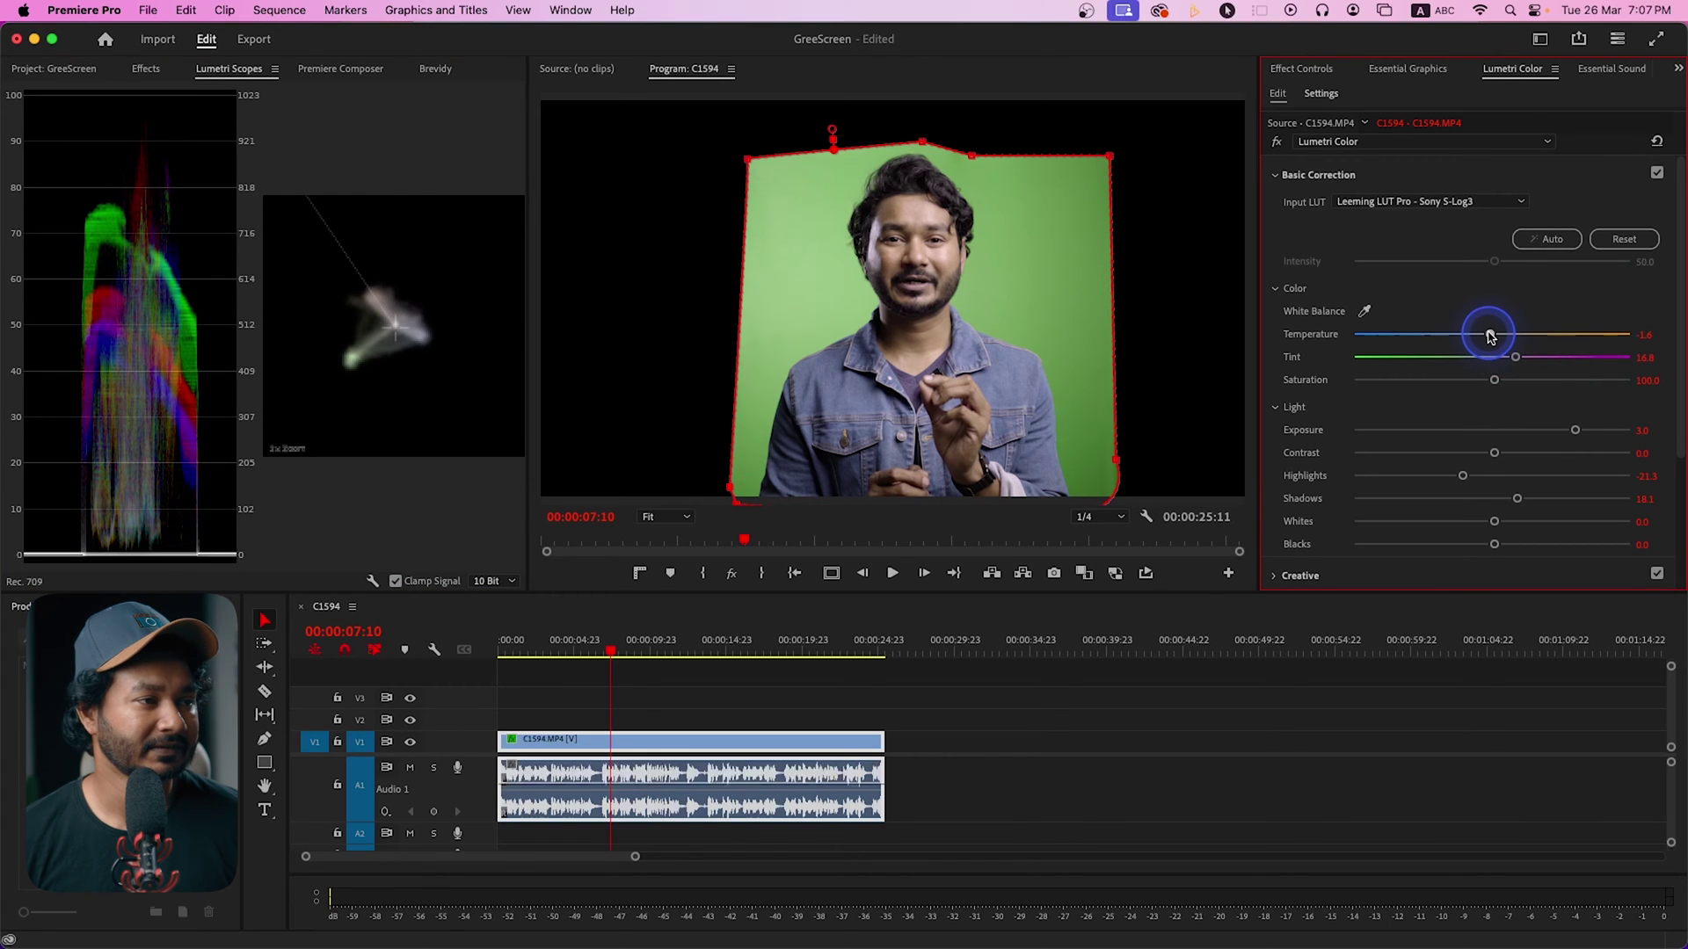
drag(1515, 357, 1525, 359)
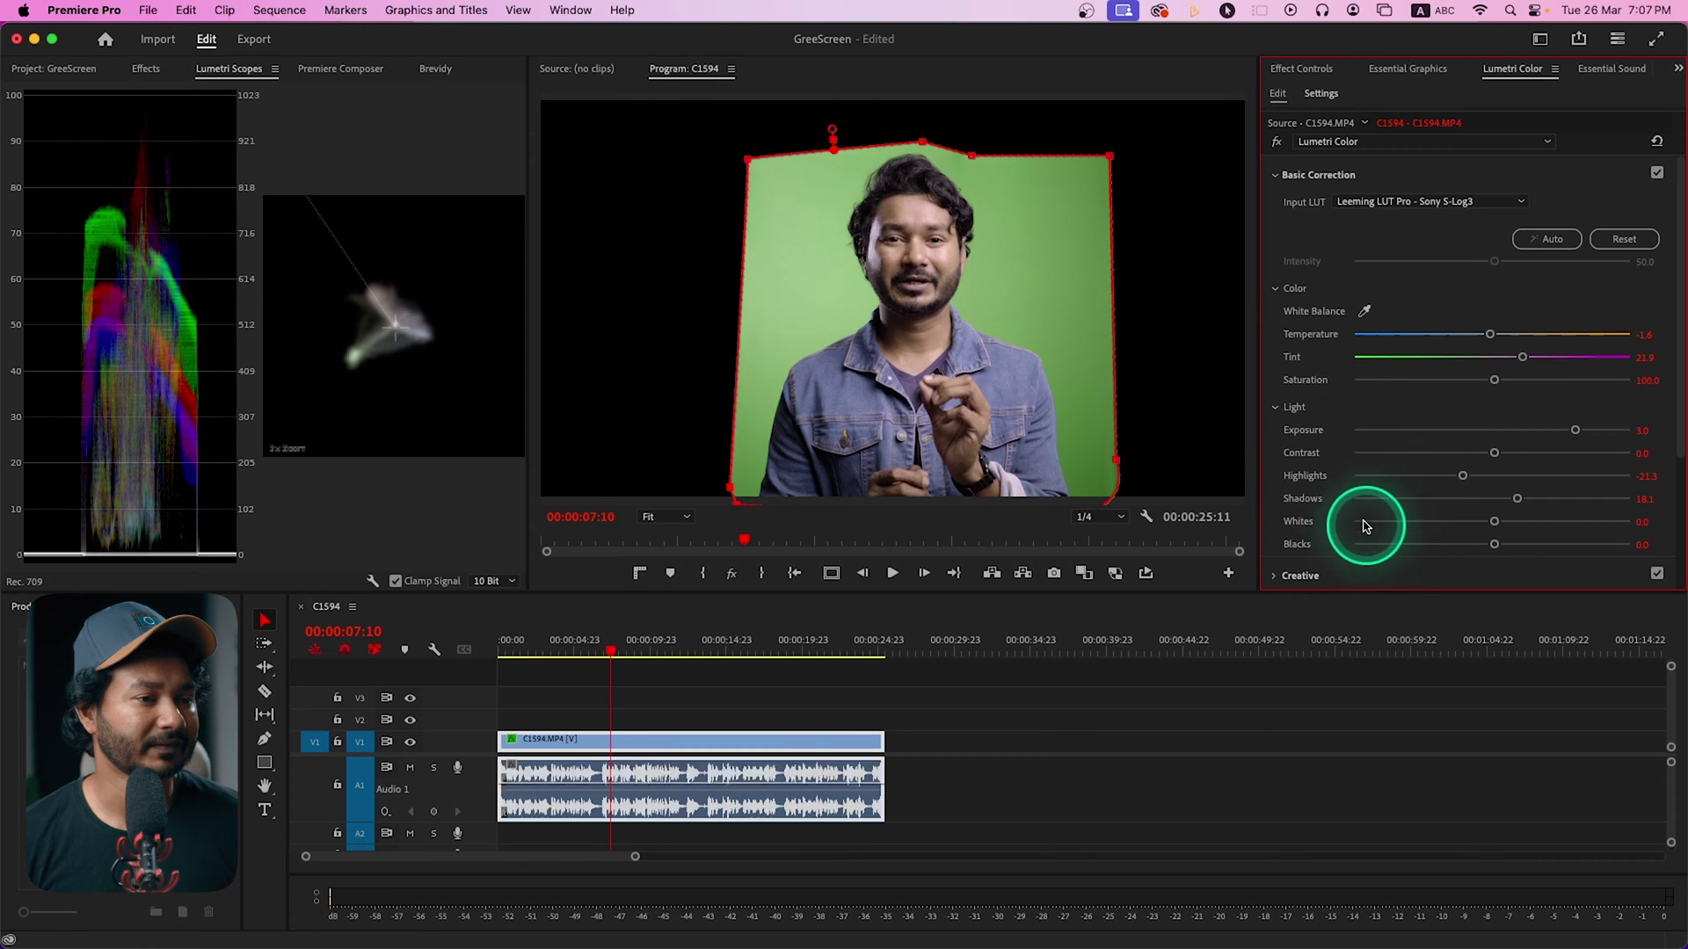
- Search the effects for "ultra" and apply Ultra Key to the C1594.MP4 clip in the timeline
click(1302, 70)
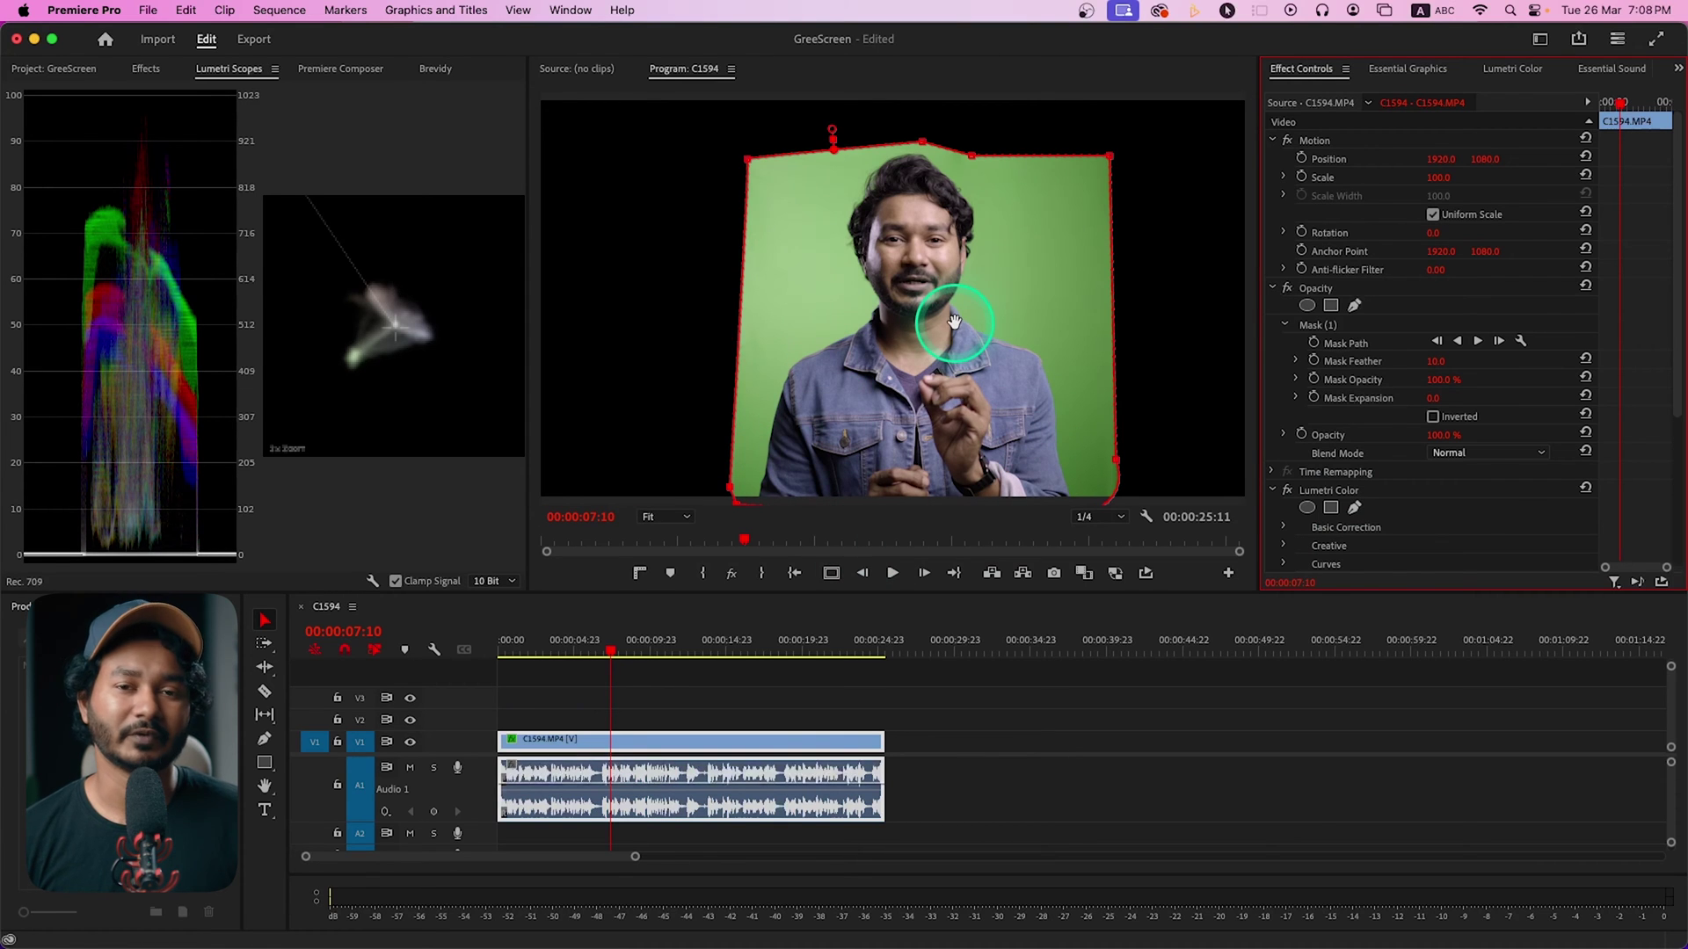
click(157, 68)
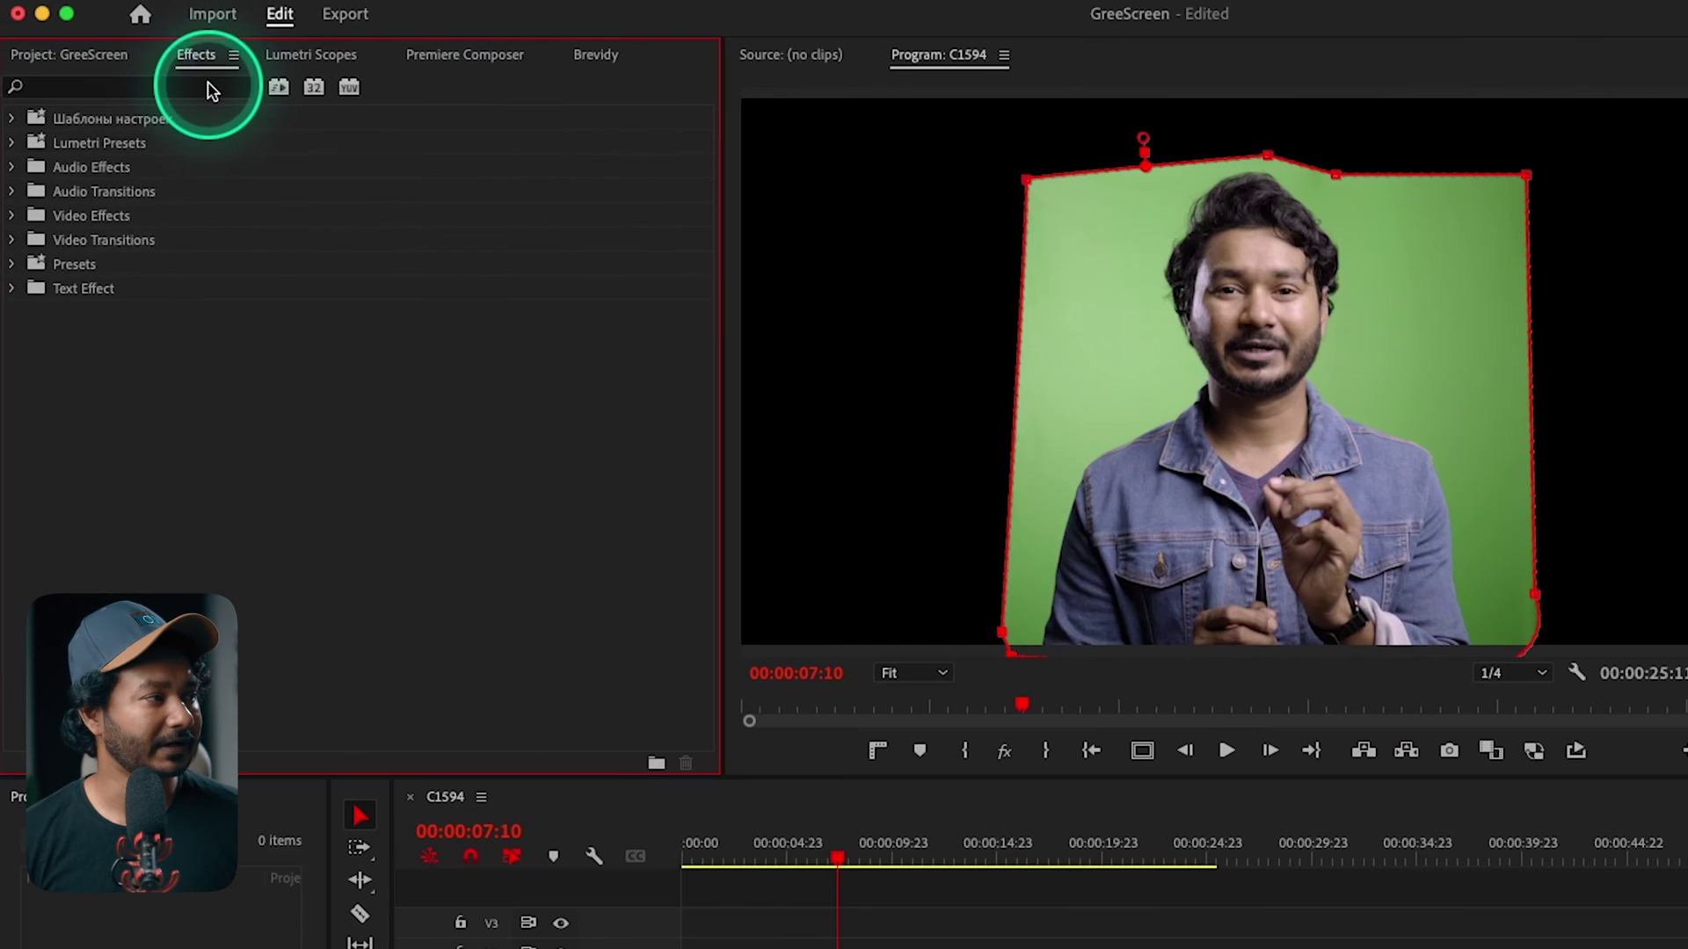
click(116, 67)
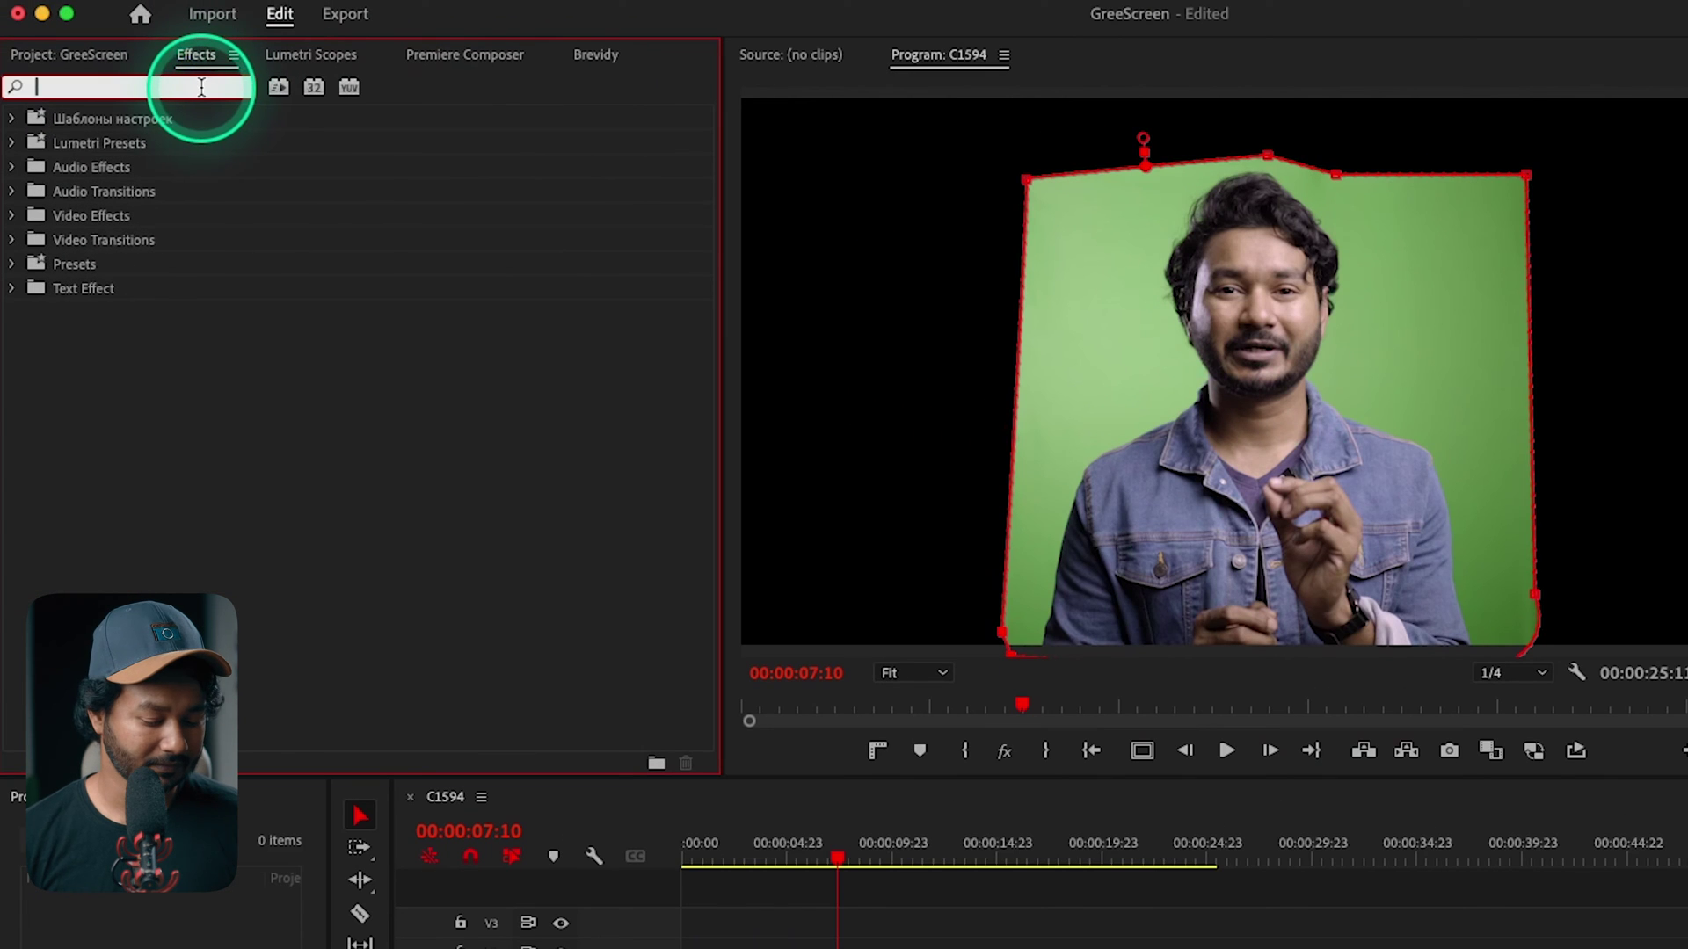
text(ult)
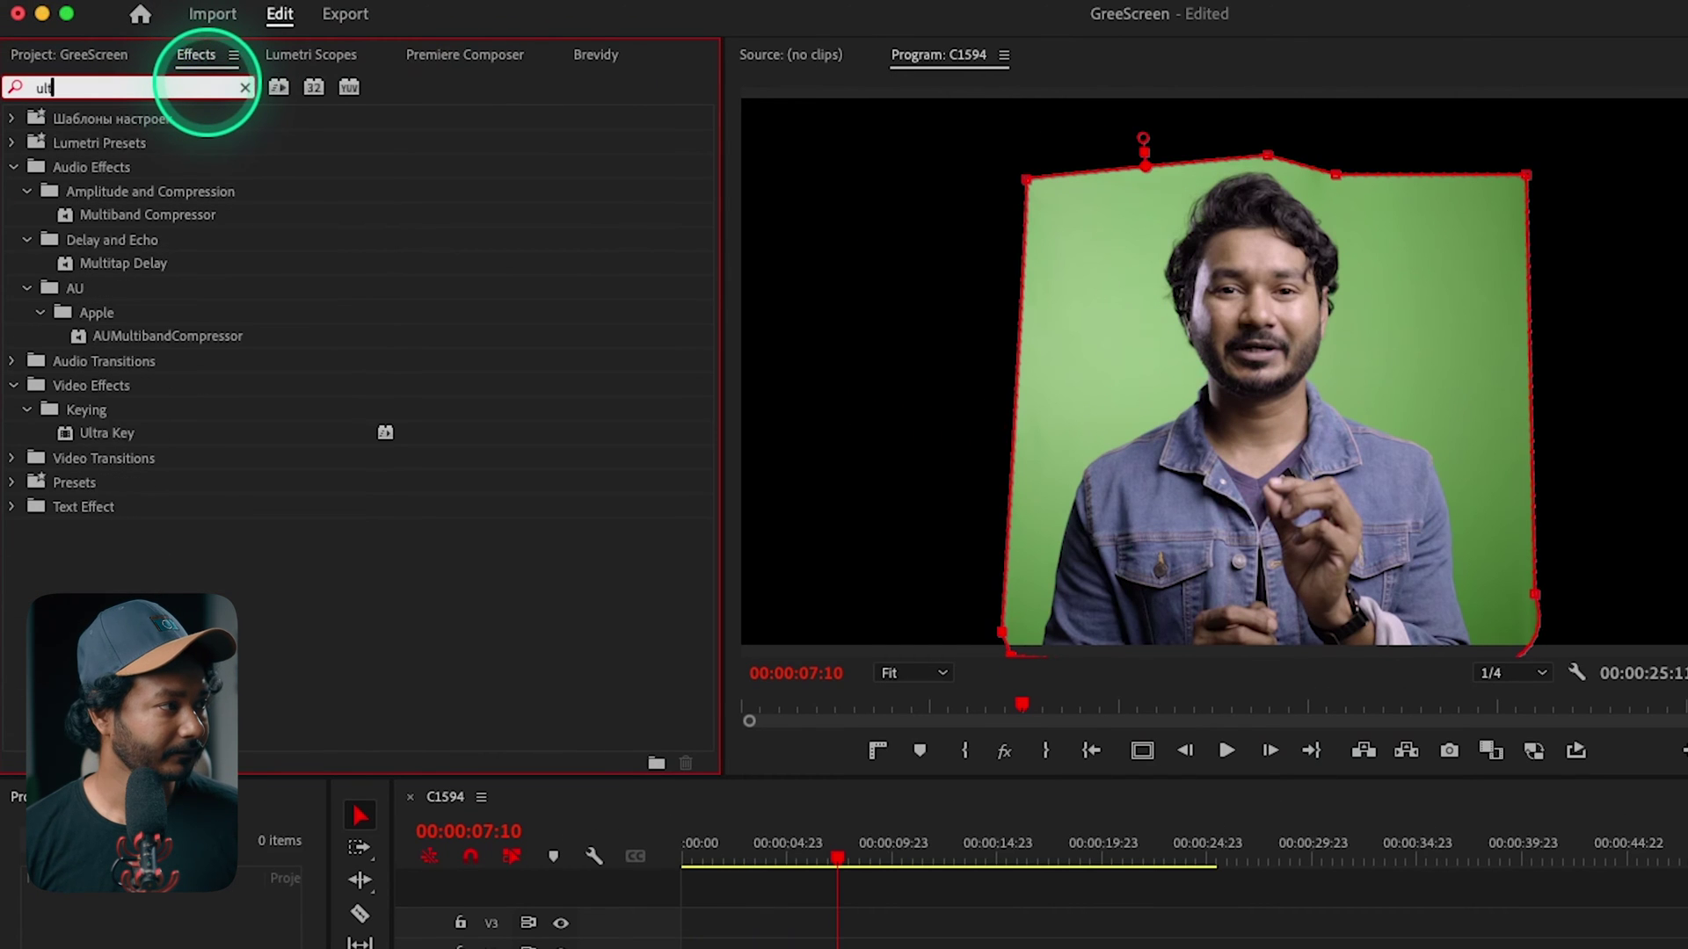
text(ra)
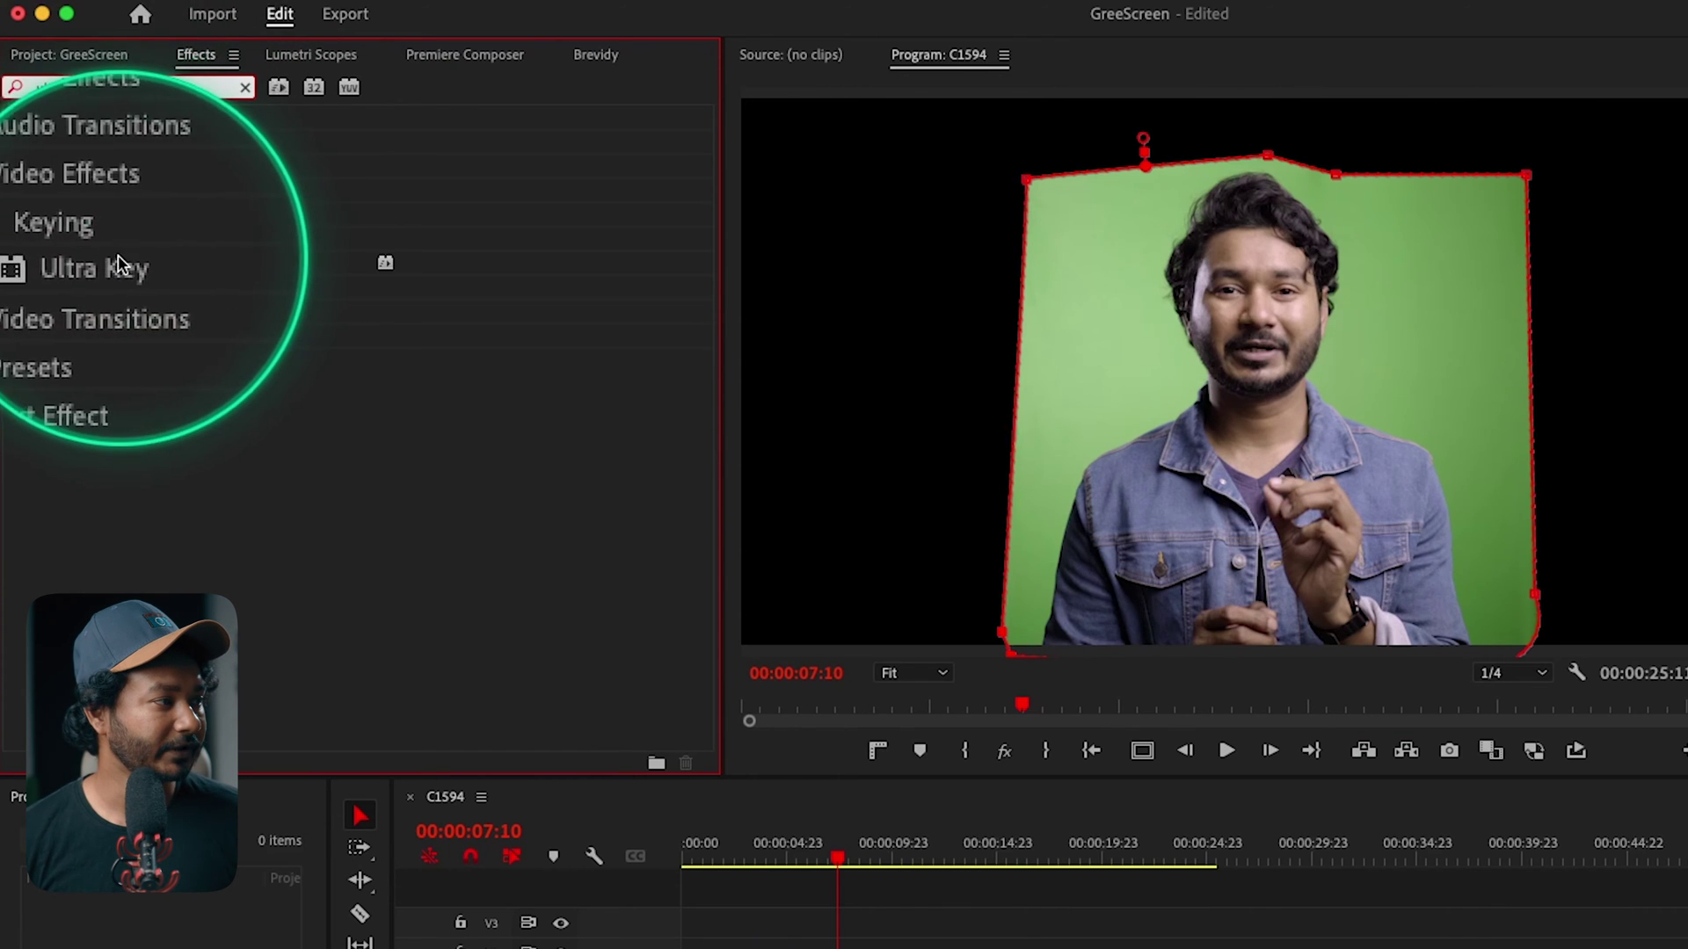
drag(120, 263, 850, 948)
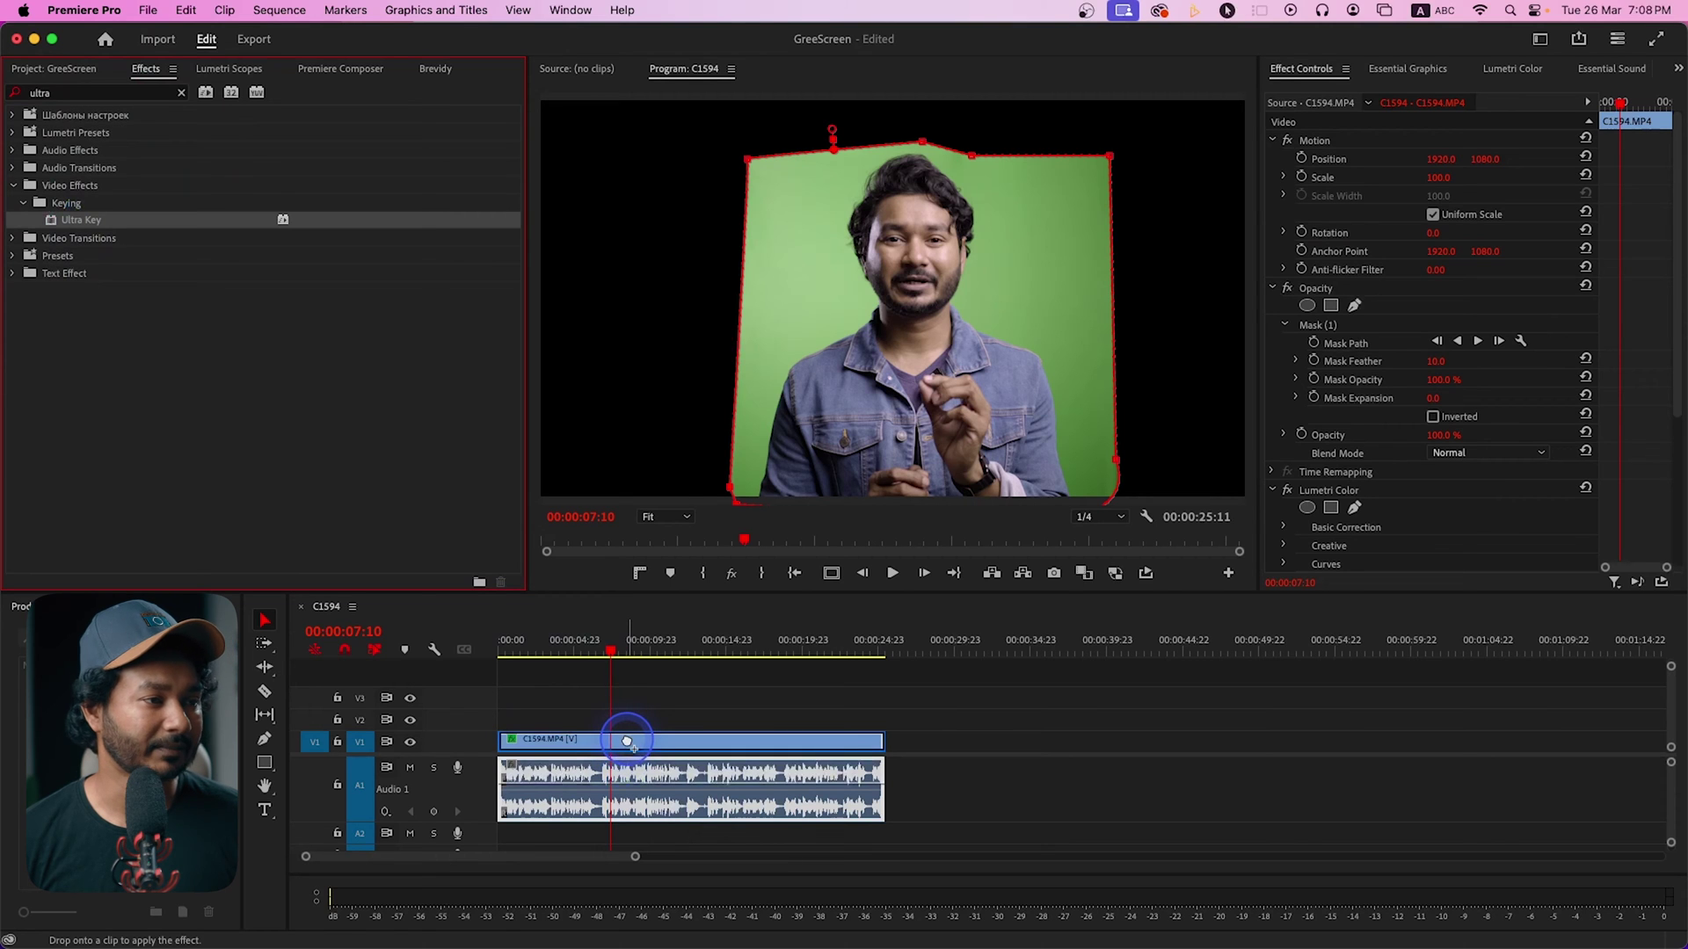
drag(627, 741, 624, 742)
- Sample the green backdrop as Ultra Key's key color, and resample it with the wider-area eyedropper near the backdrop's lower right corner
scroll(1512, 404, down, 8)
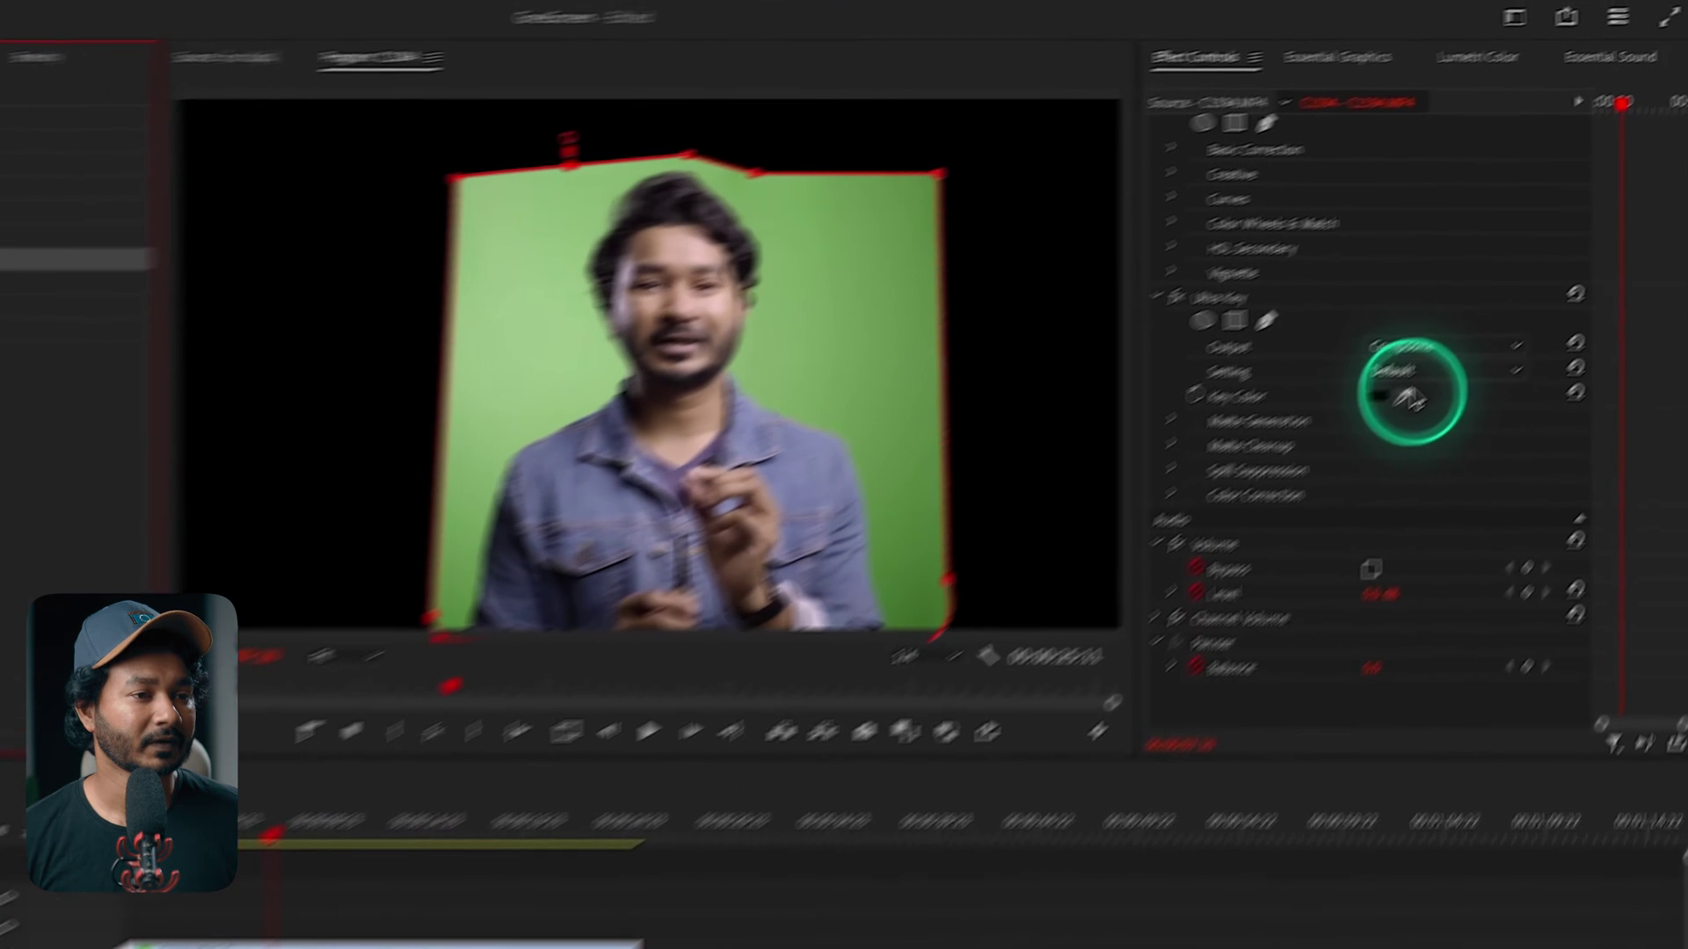
click(1459, 322)
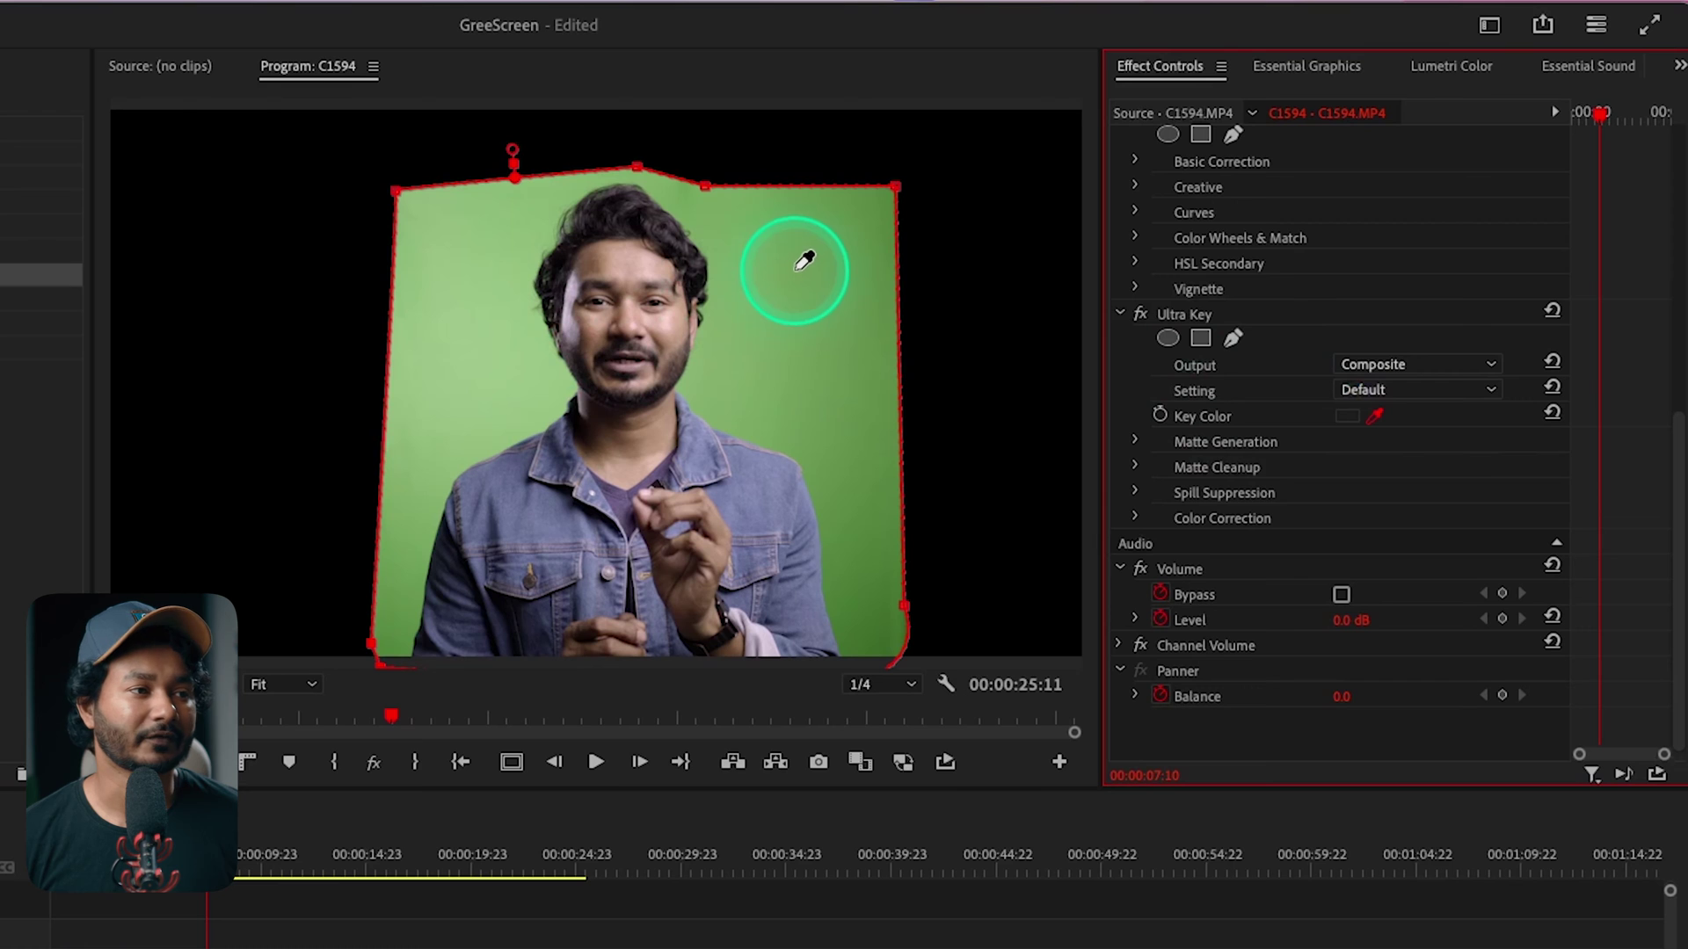
click(799, 311)
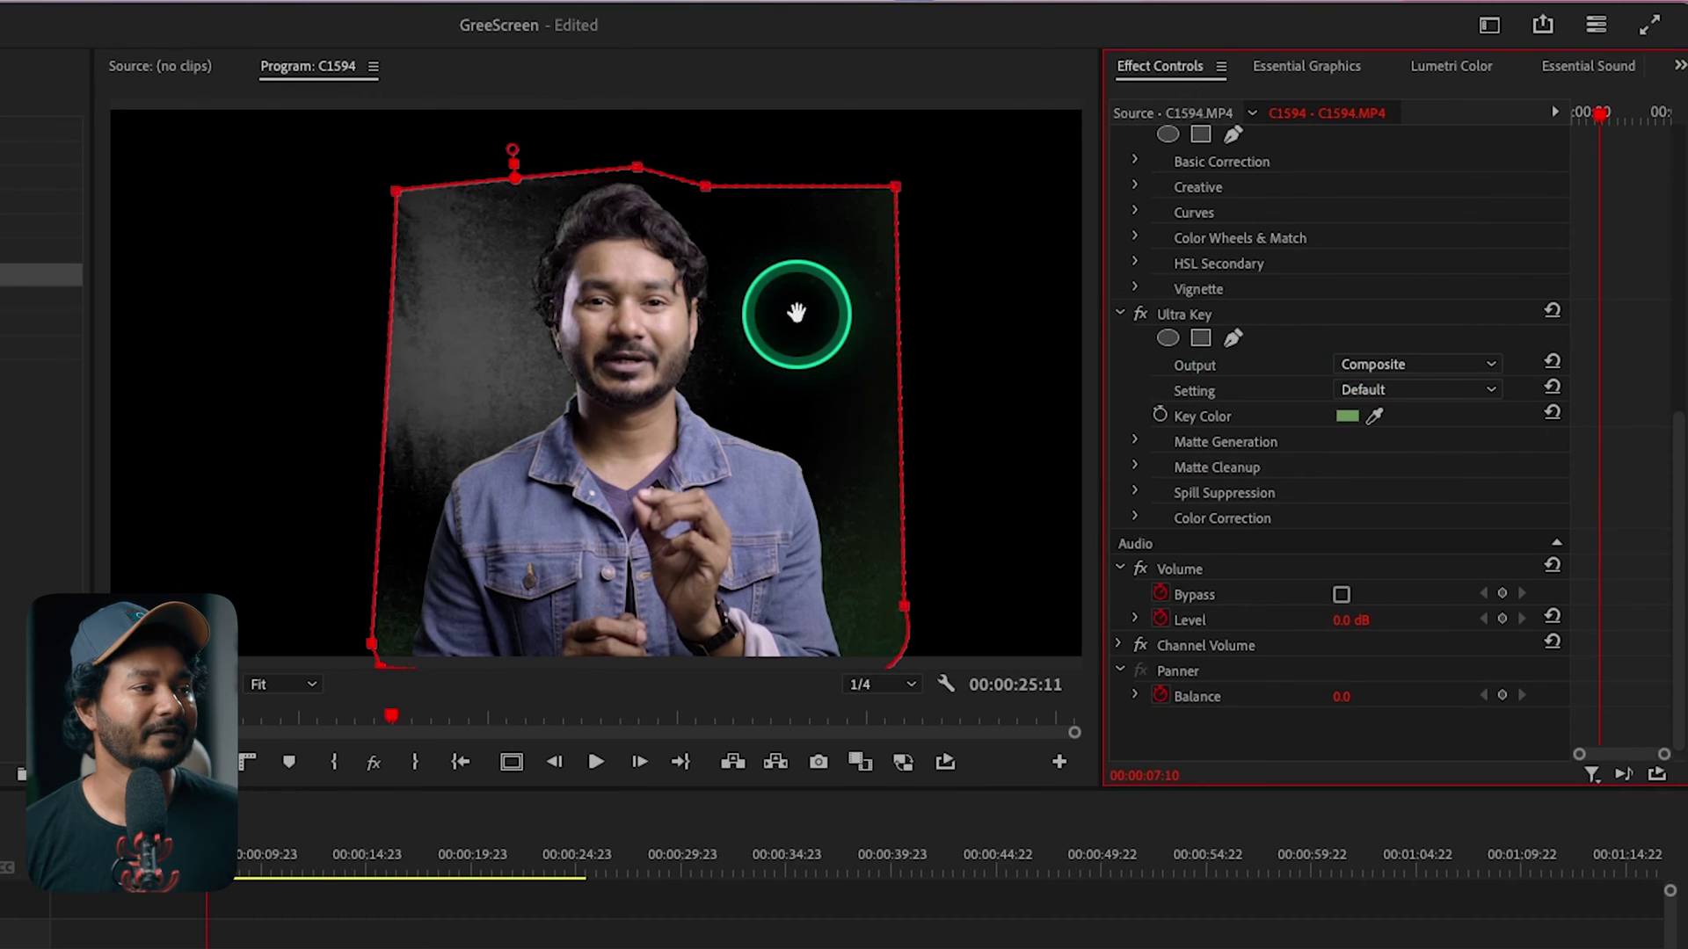
click(1374, 415)
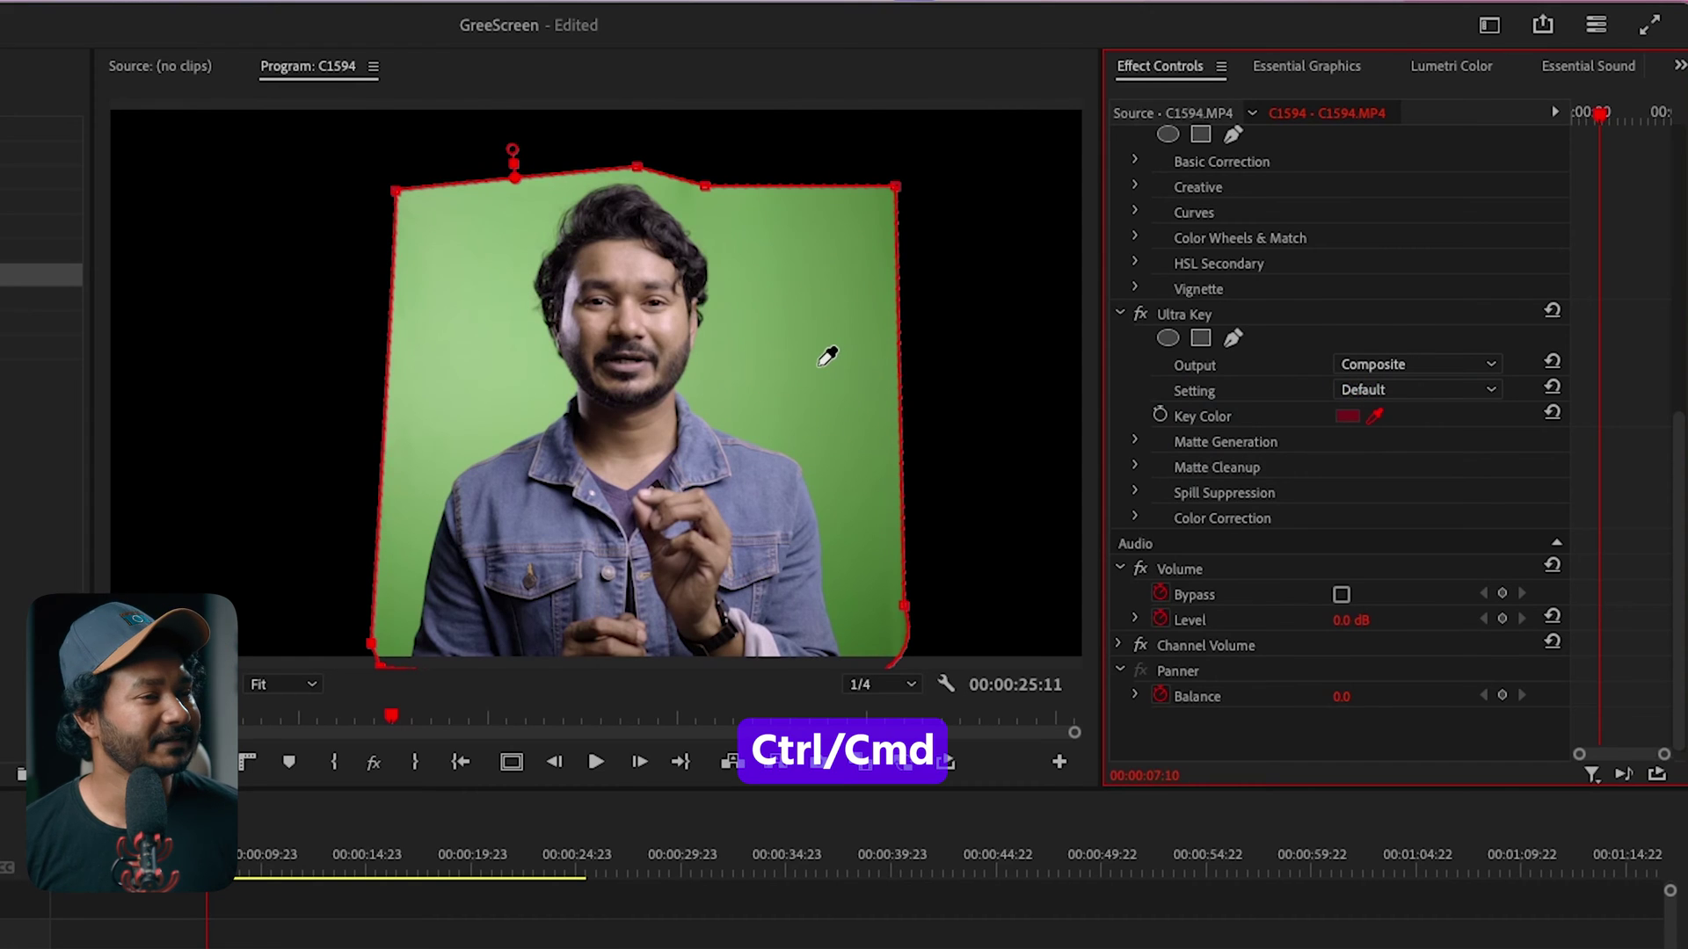
ctrl+click(821, 364)
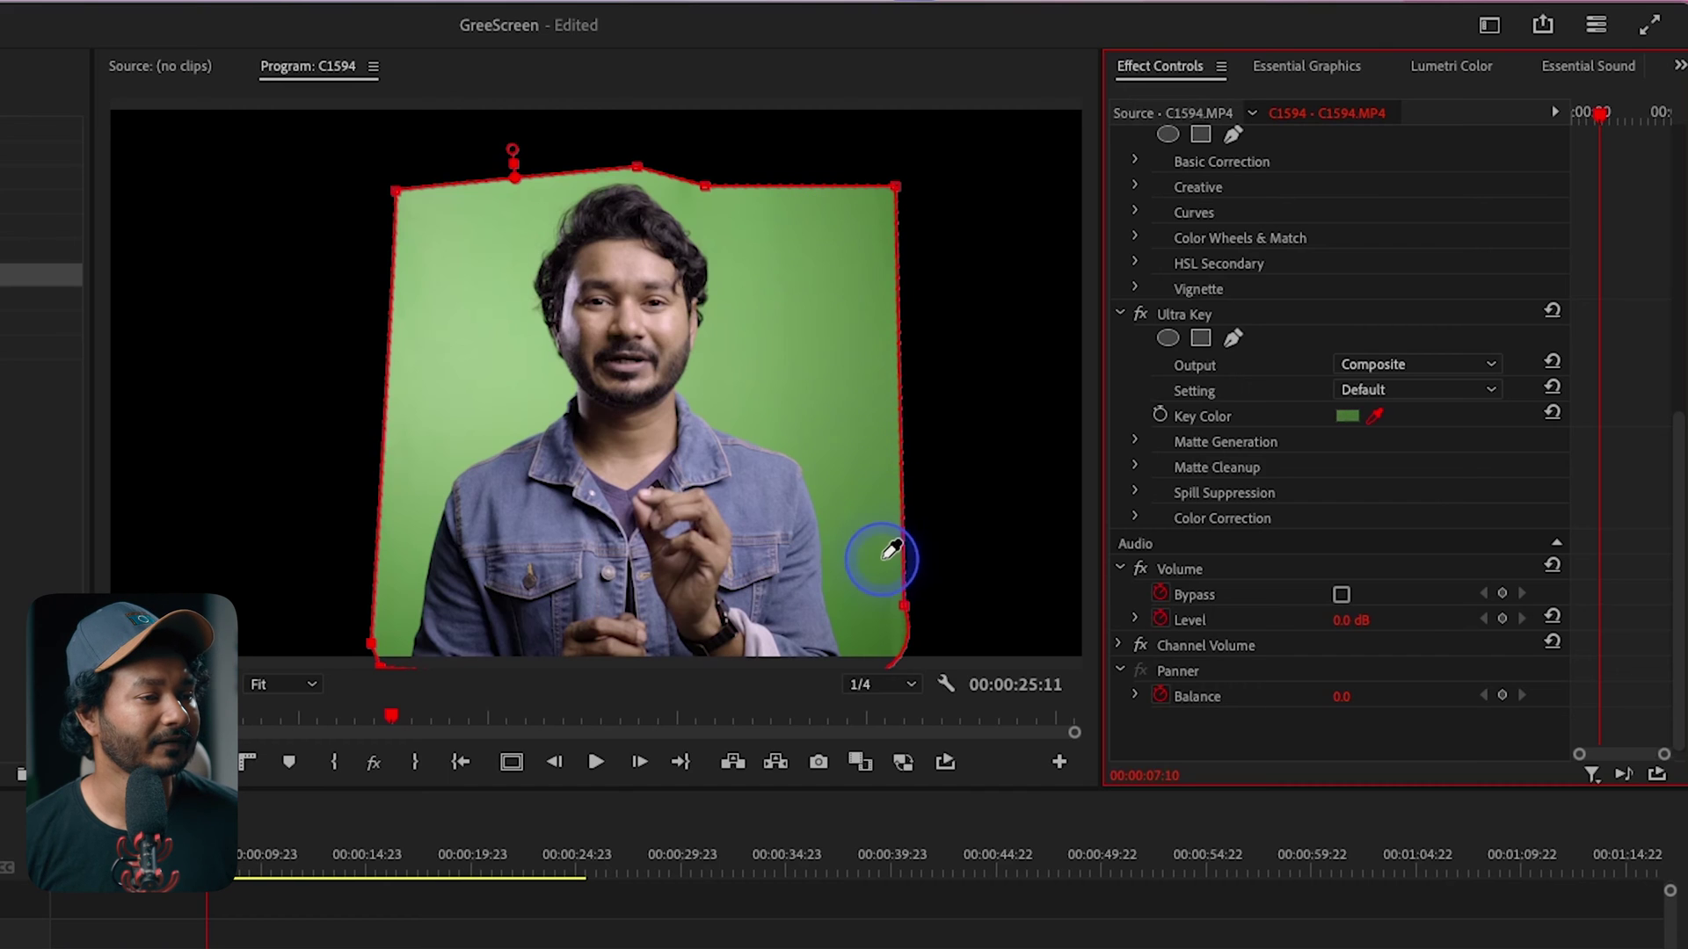
click(891, 589)
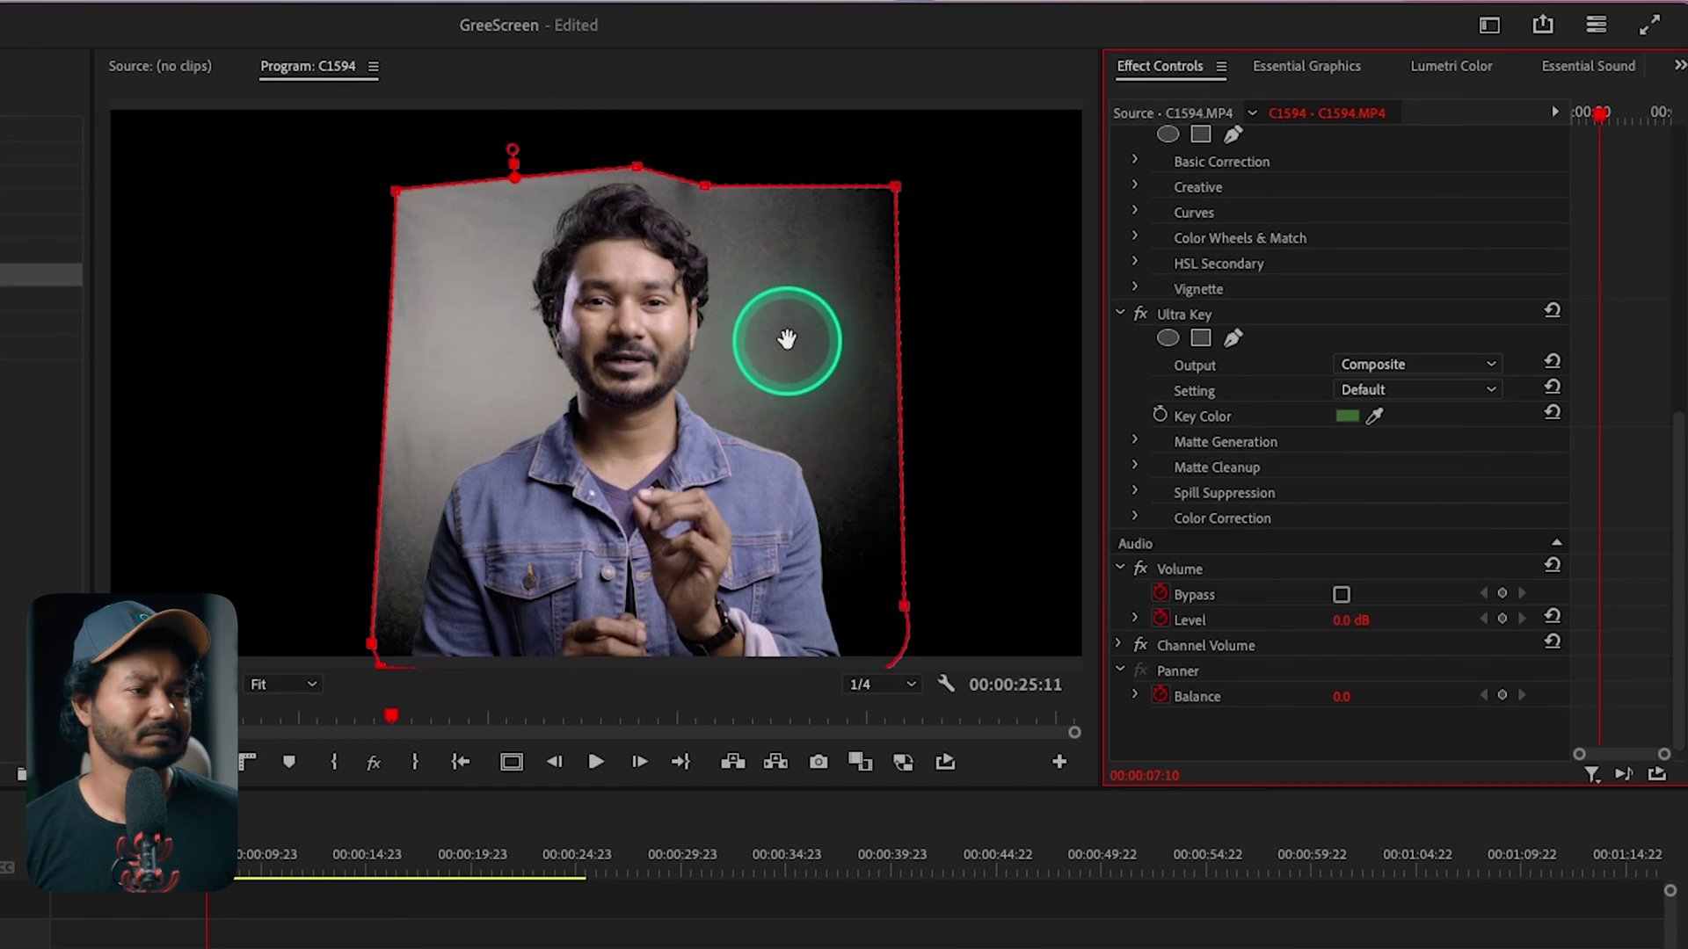
- Refine Ultra Key's matte generation with highlight 0.0, shadow 93.0, tolerance 99.0 and pedestal 99.0
click(1140, 442)
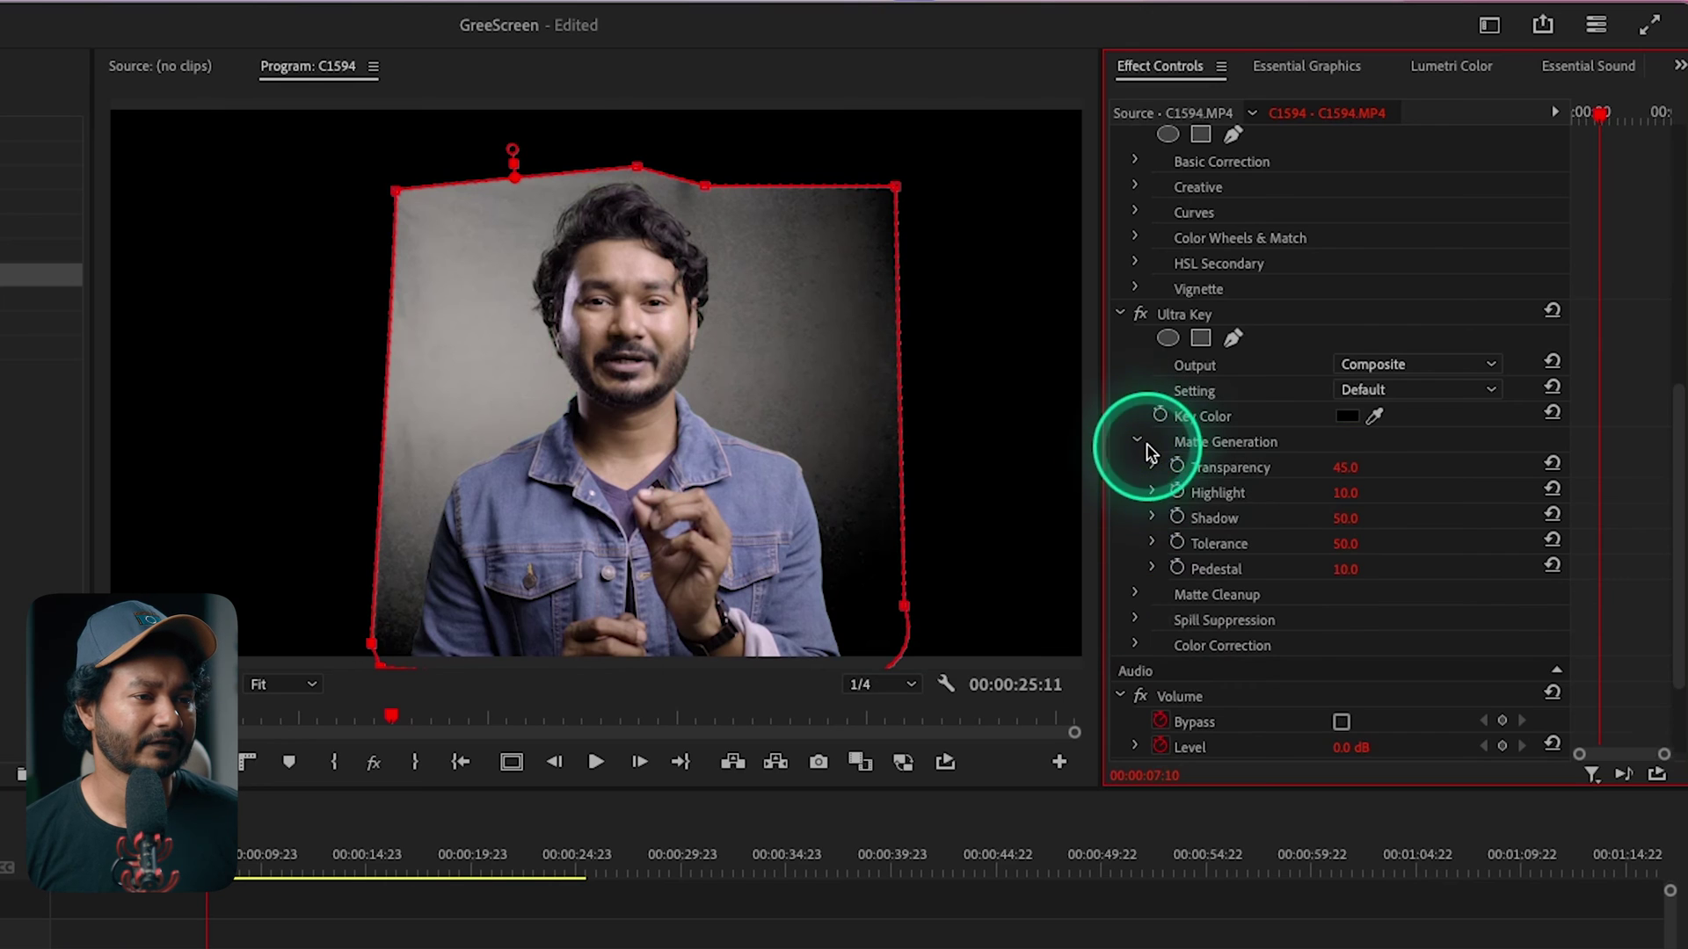
click(1355, 472)
click(1323, 554)
drag(1345, 493, 1411, 570)
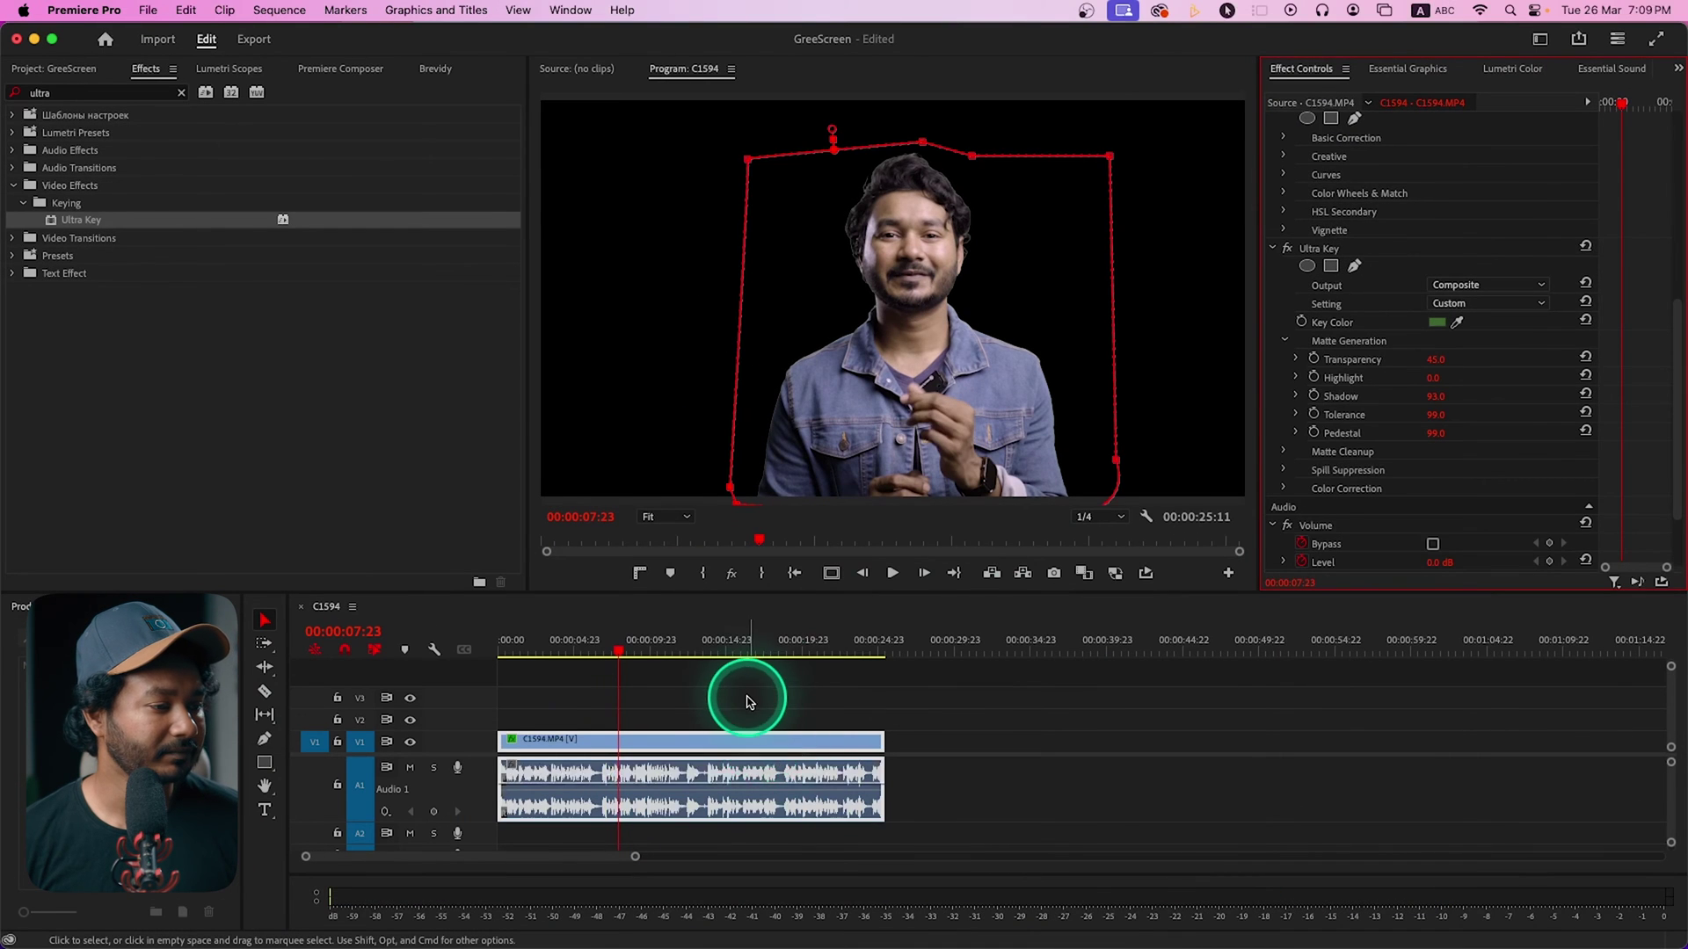
- Move the C1594.MP4 video to track V2 and place the OMS-Photo-golden-denver studio image beneath it on V1, spanning the clip's full length
click(742, 694)
drag(755, 748, 747, 723)
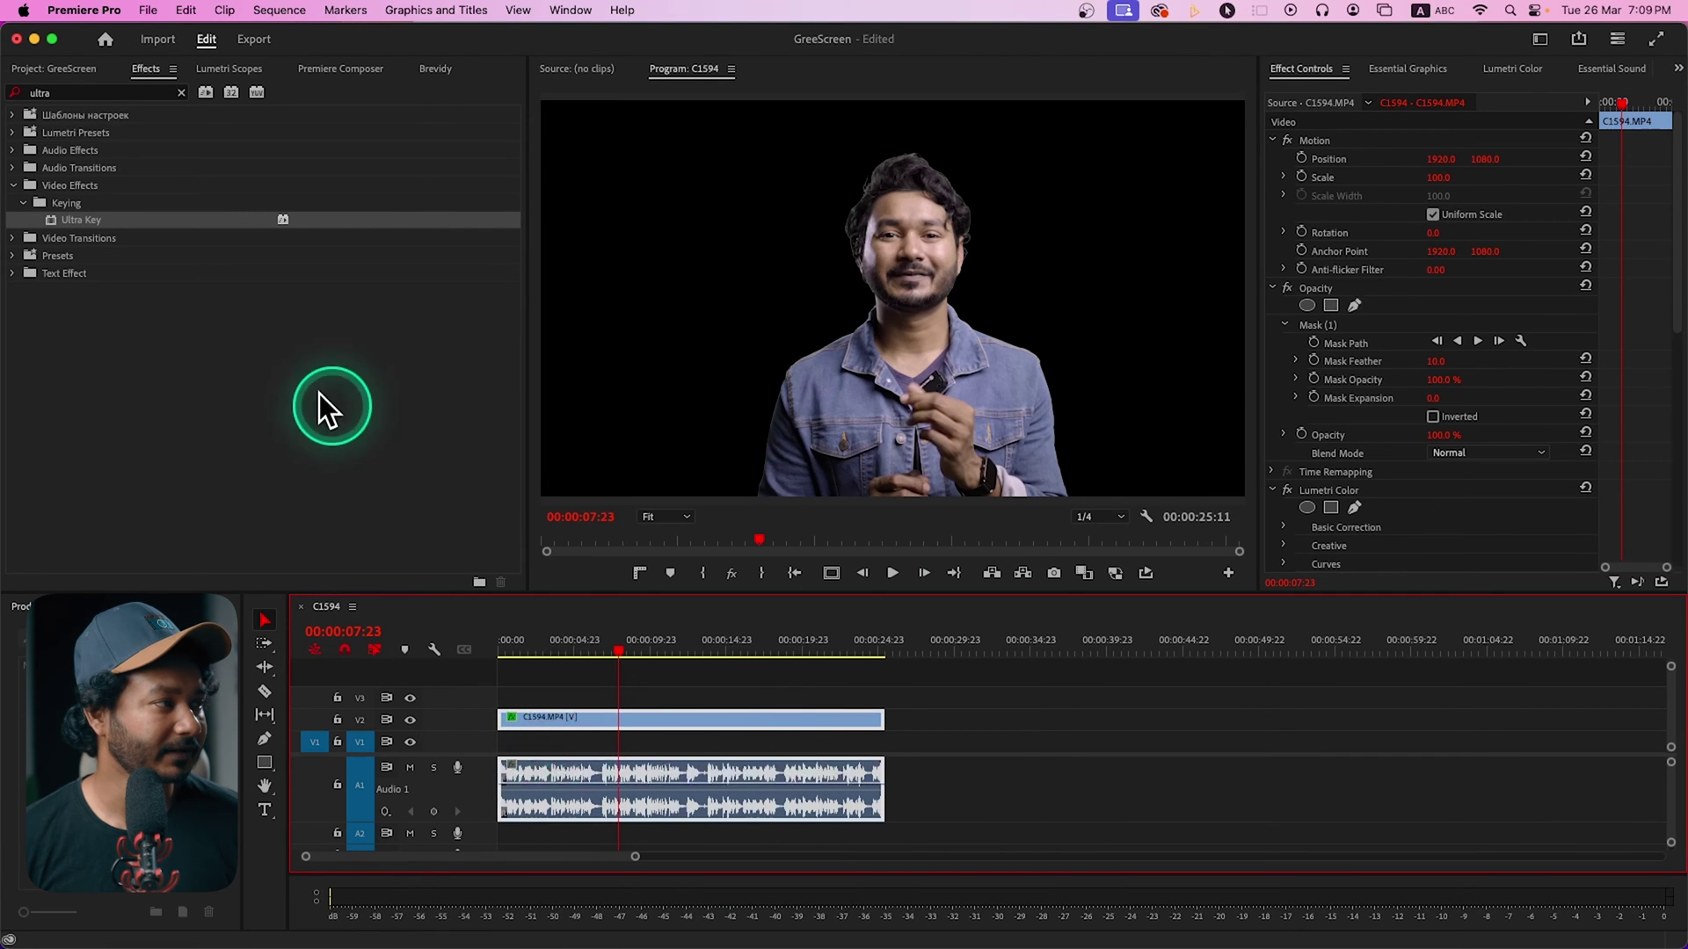
click(68, 70)
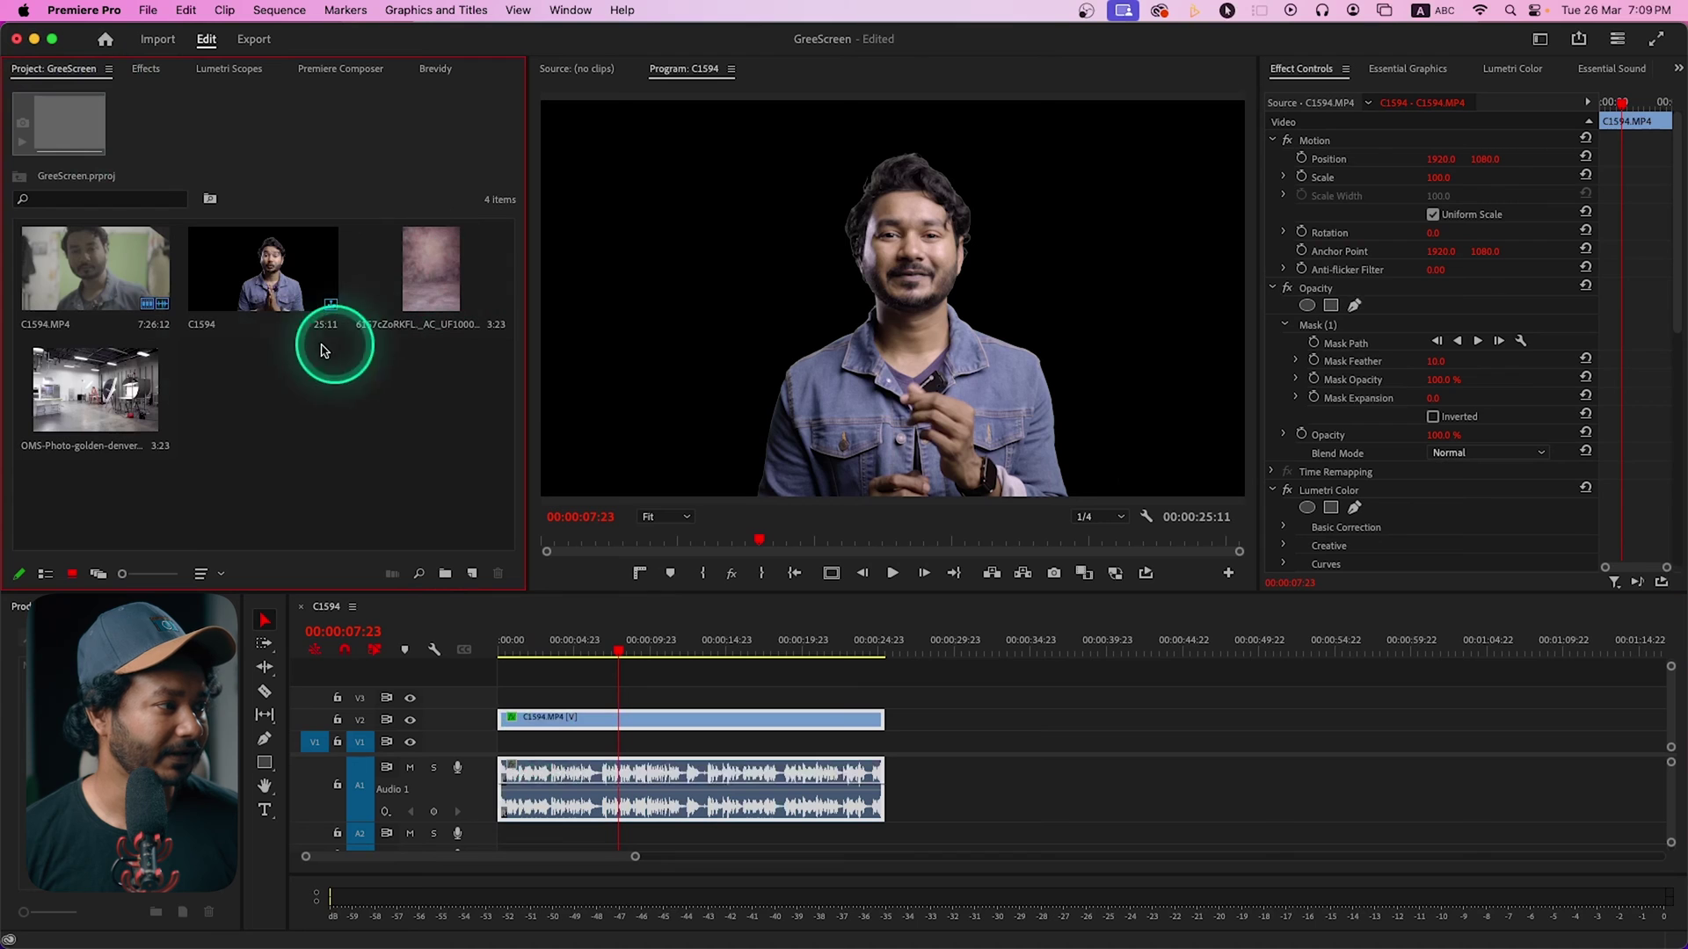
drag(27, 393, 884, 754)
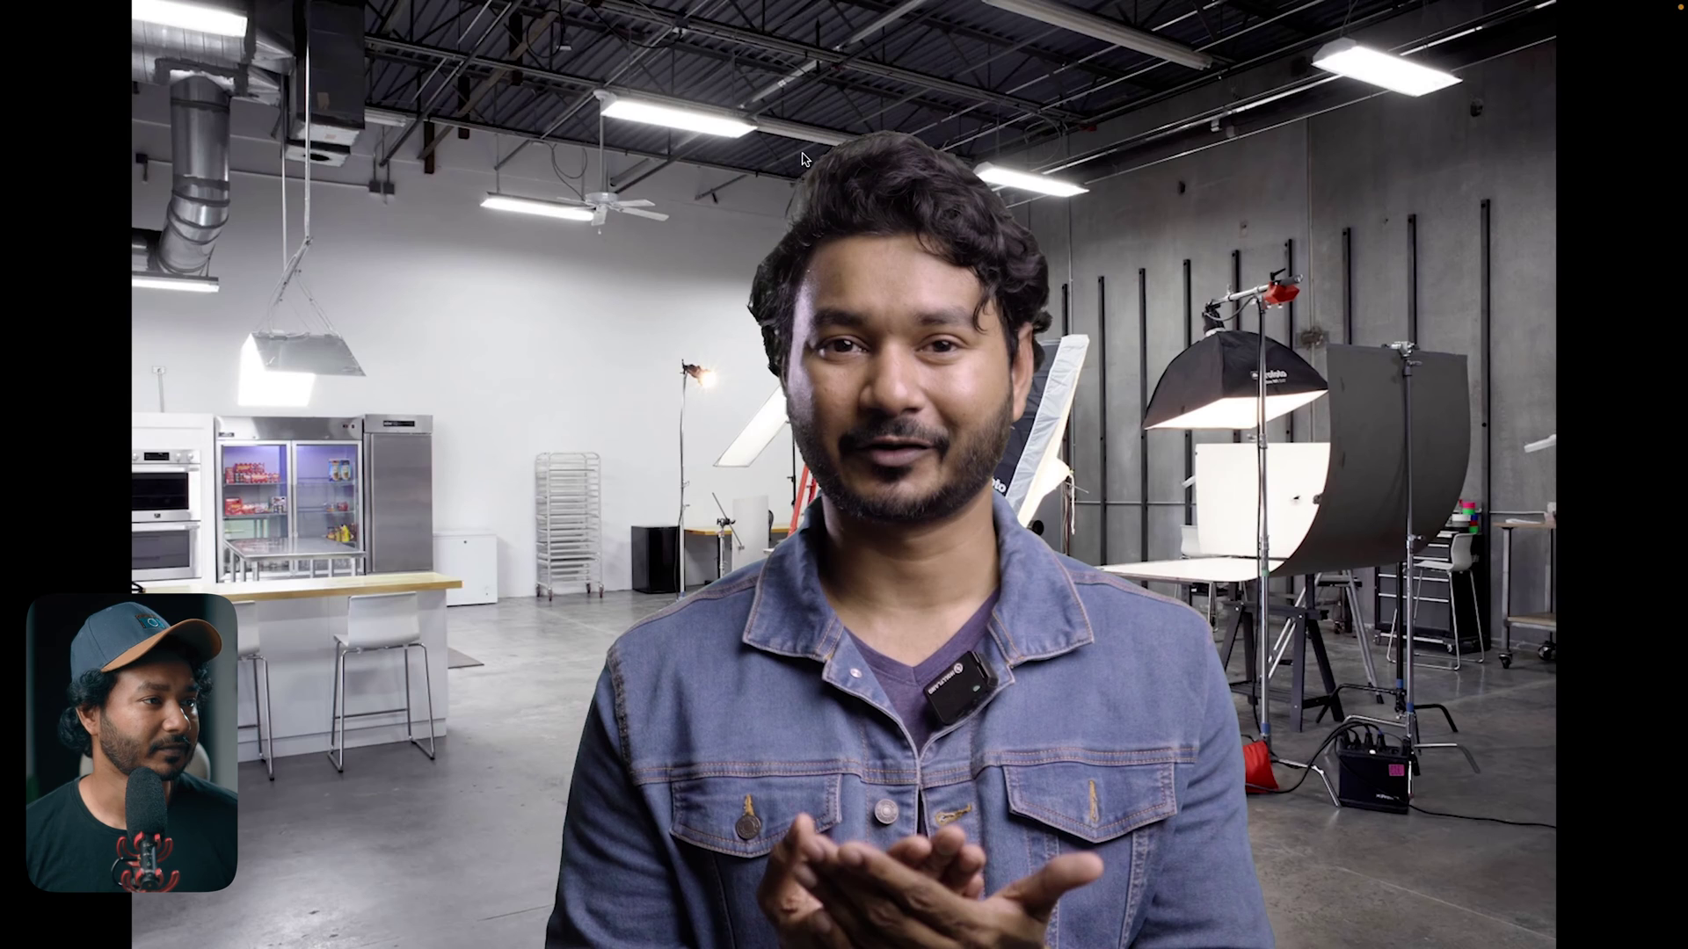
click(830, 211)
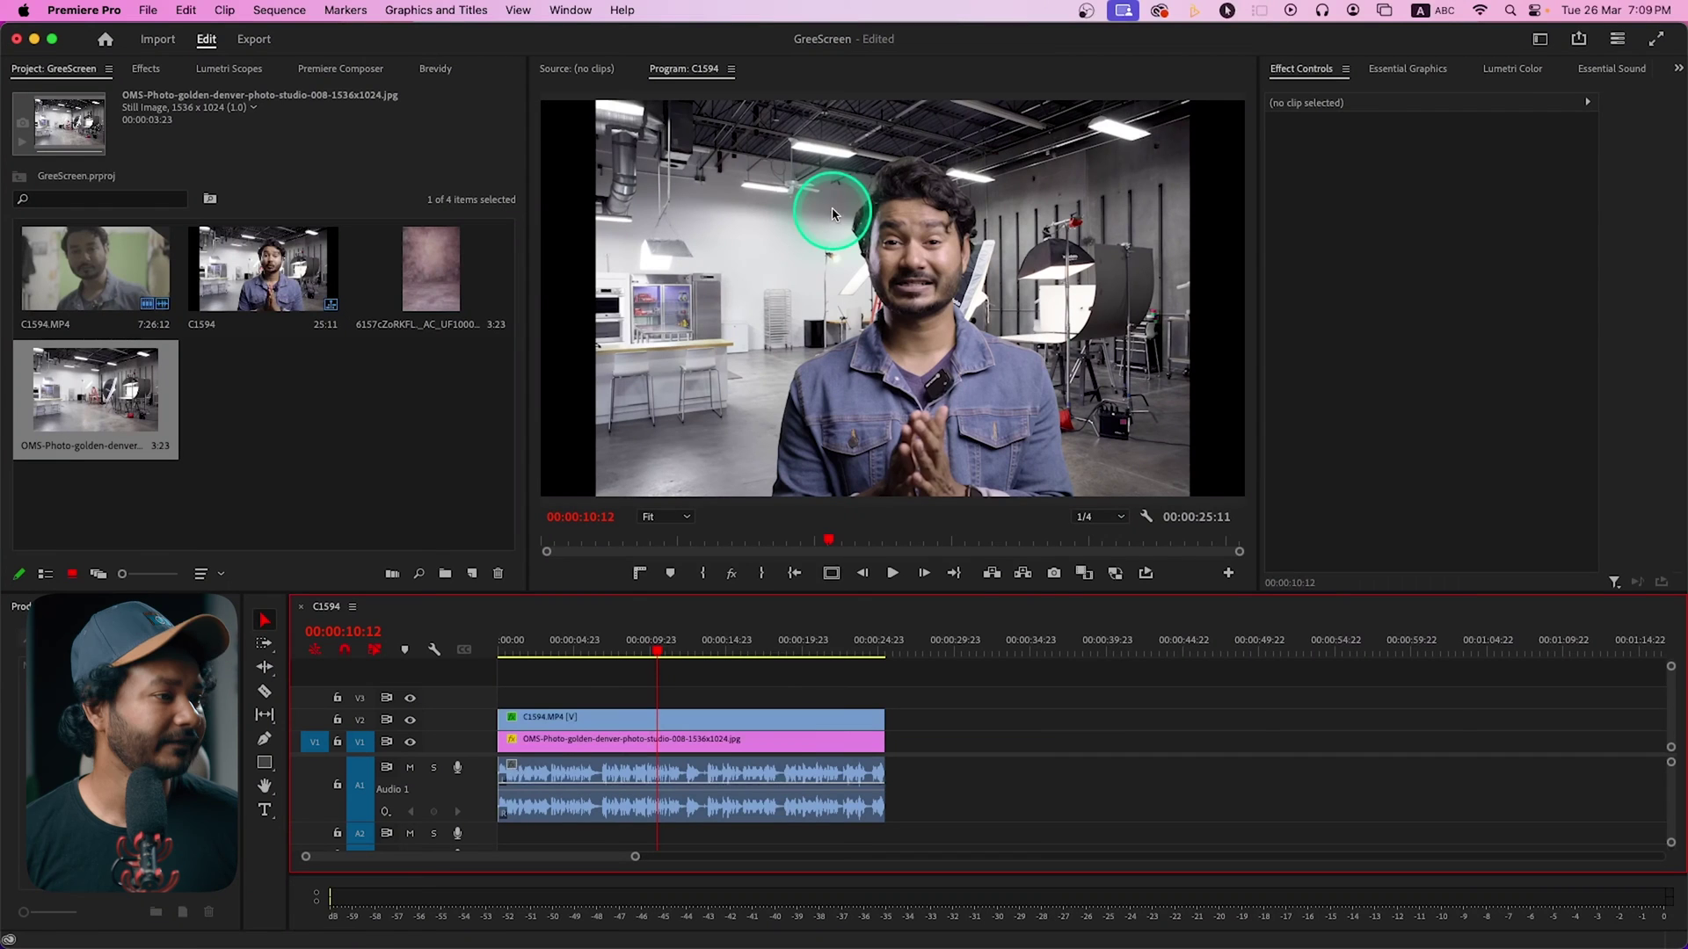
- Remove the studio background image from V1 and delete the Ultra Key effect from the C1594.MP4 clip
click(744, 741)
key(Delete)
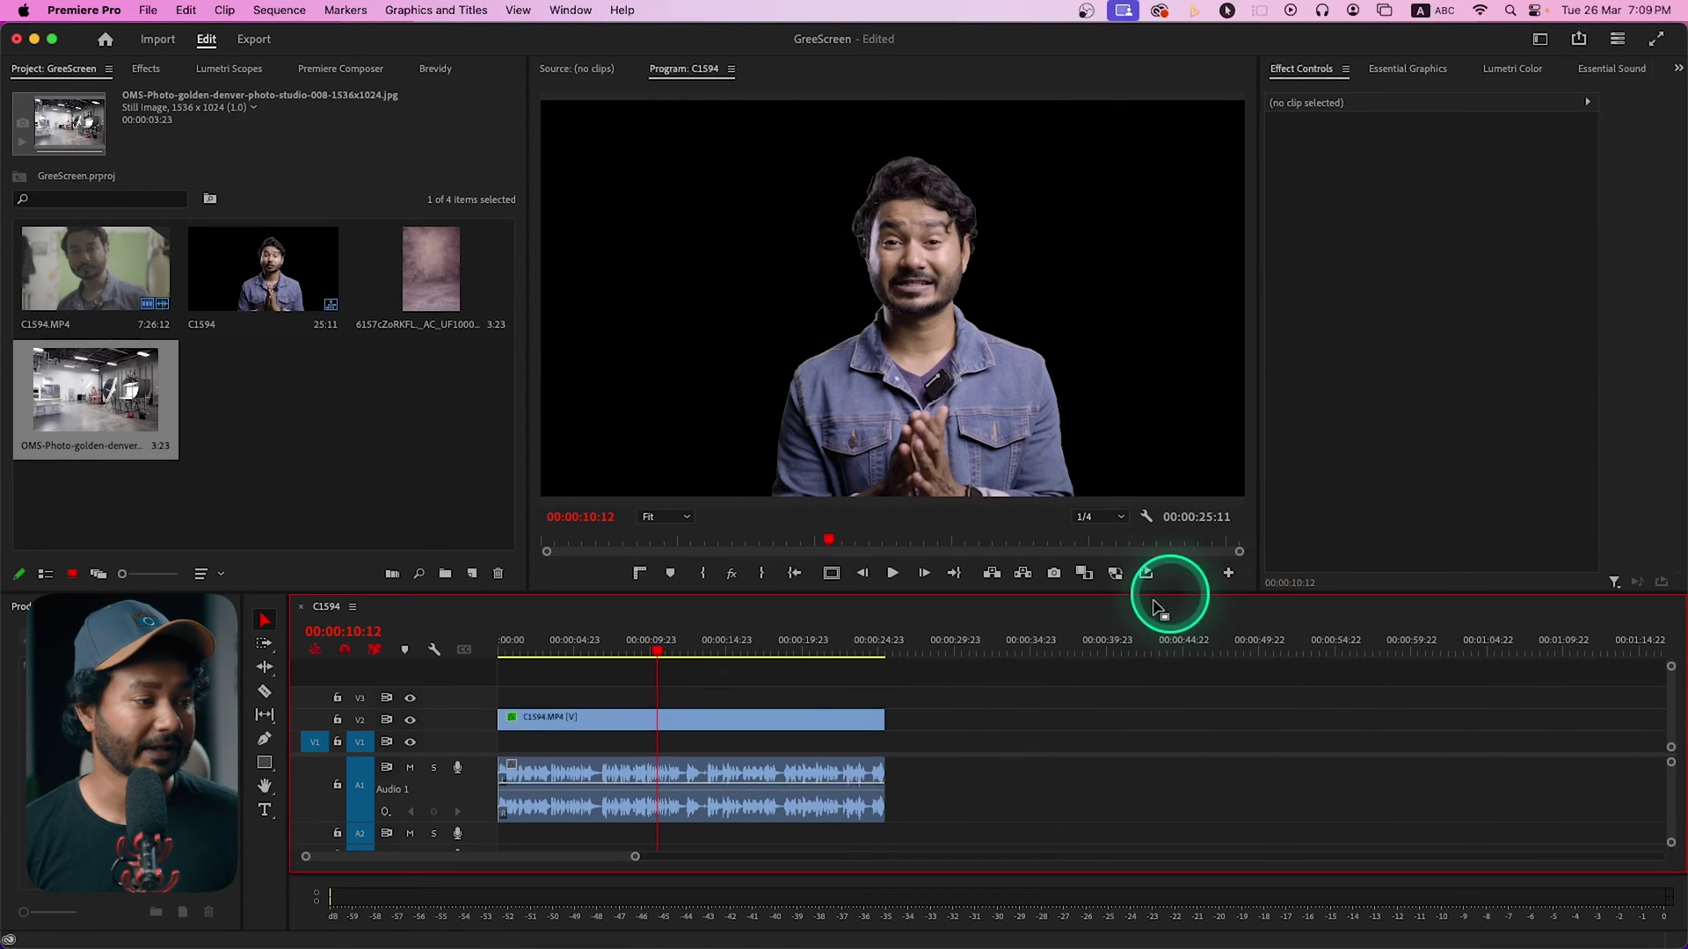
click(835, 716)
scroll(1343, 466, down, 10)
click(1359, 172)
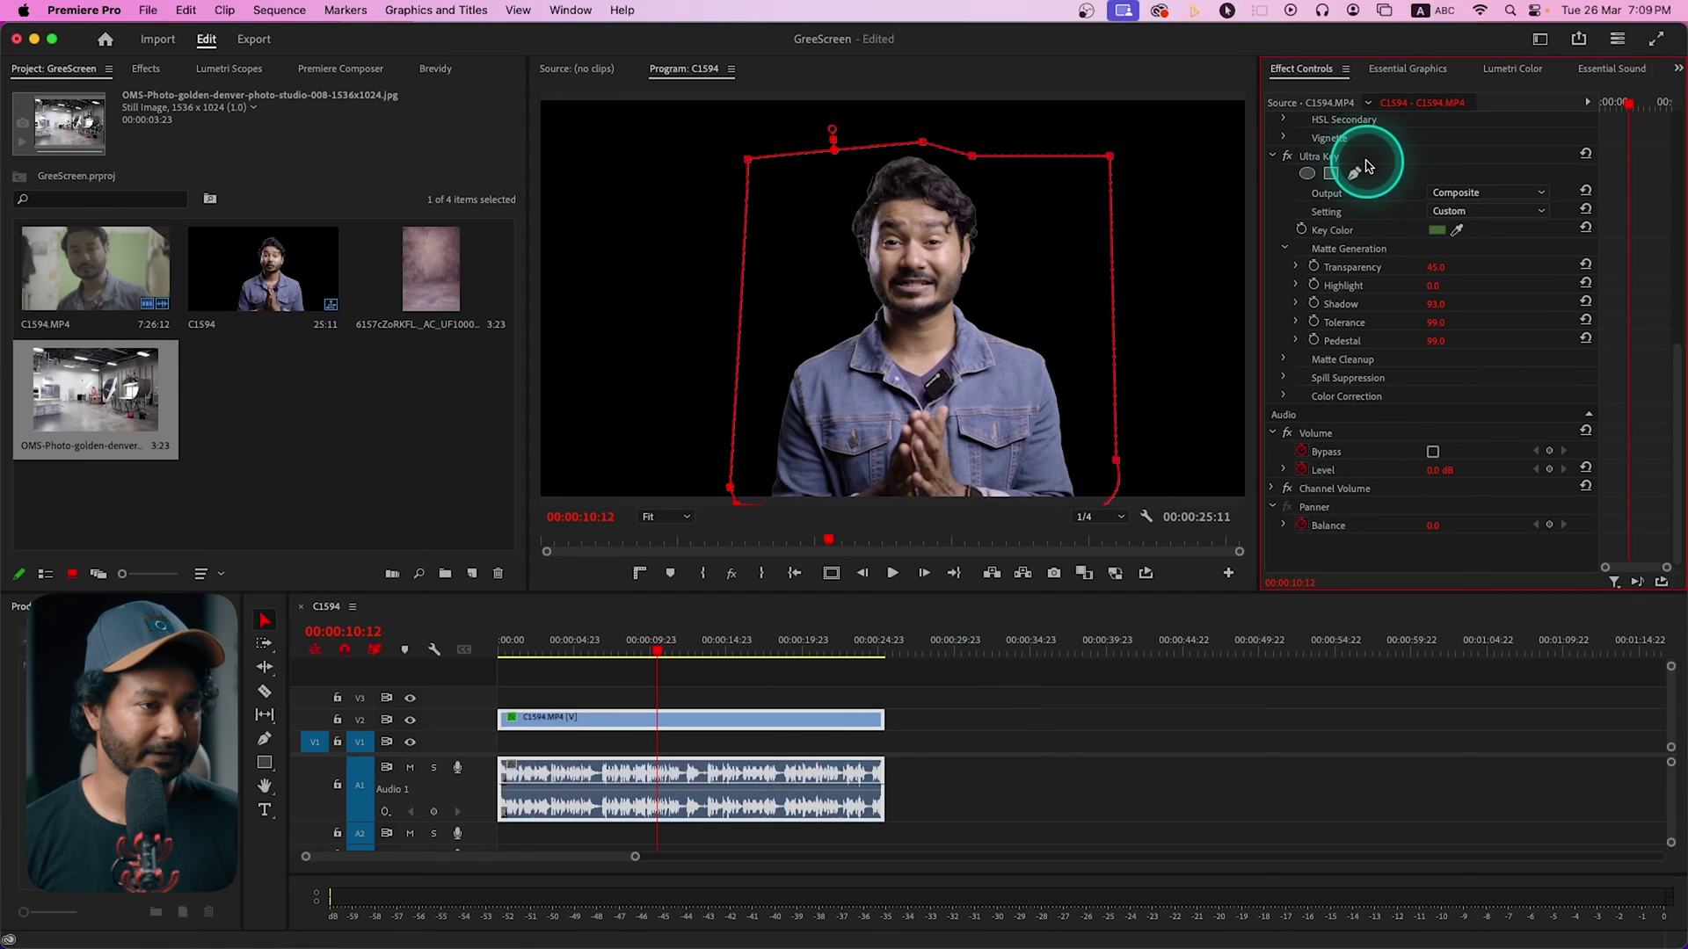
click(1344, 155)
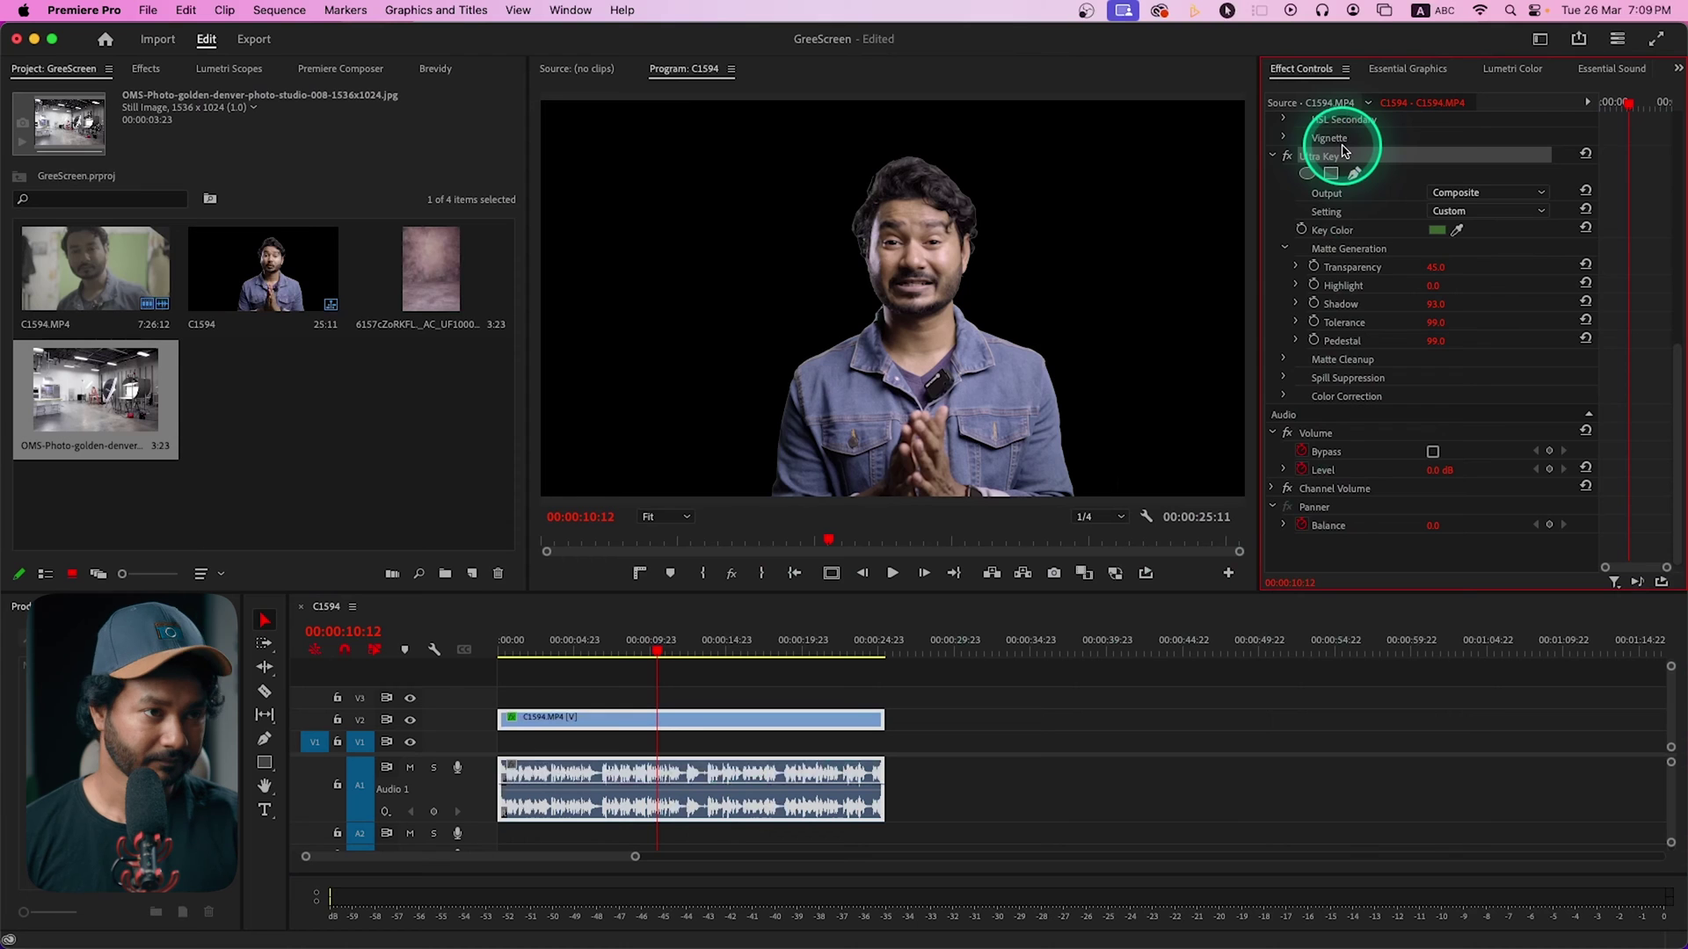
key(Delete)
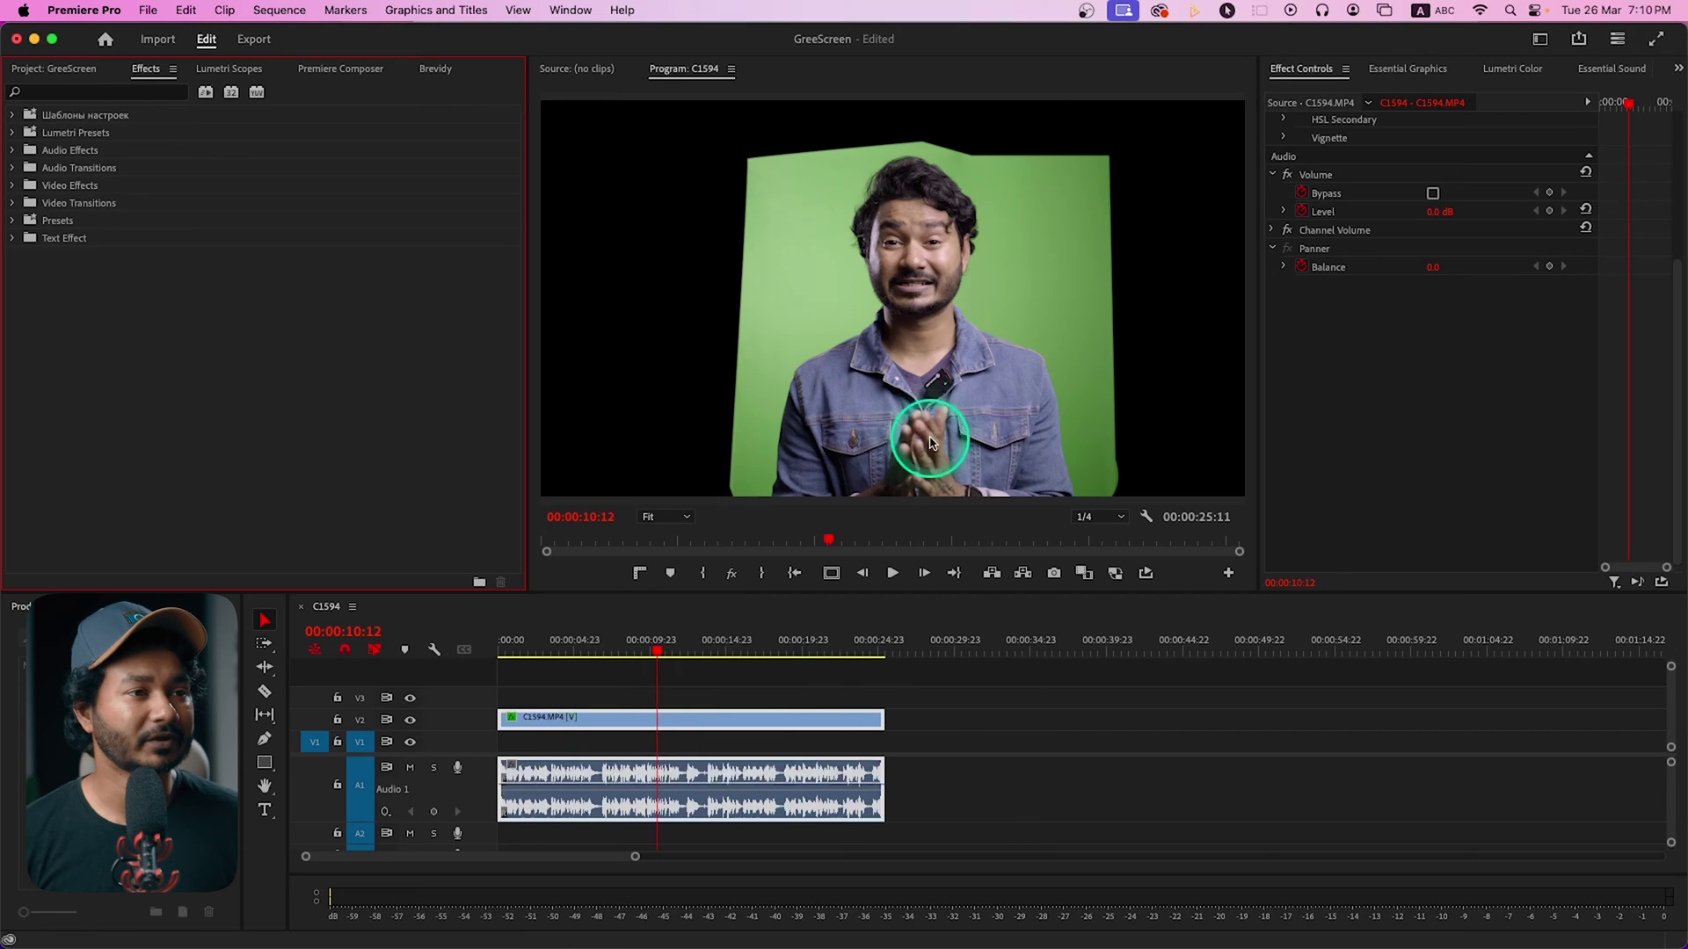
- Add a second Lumetri Color effect to the C1594.MP4 clip and open its HSL Secondary settings
click(1532, 70)
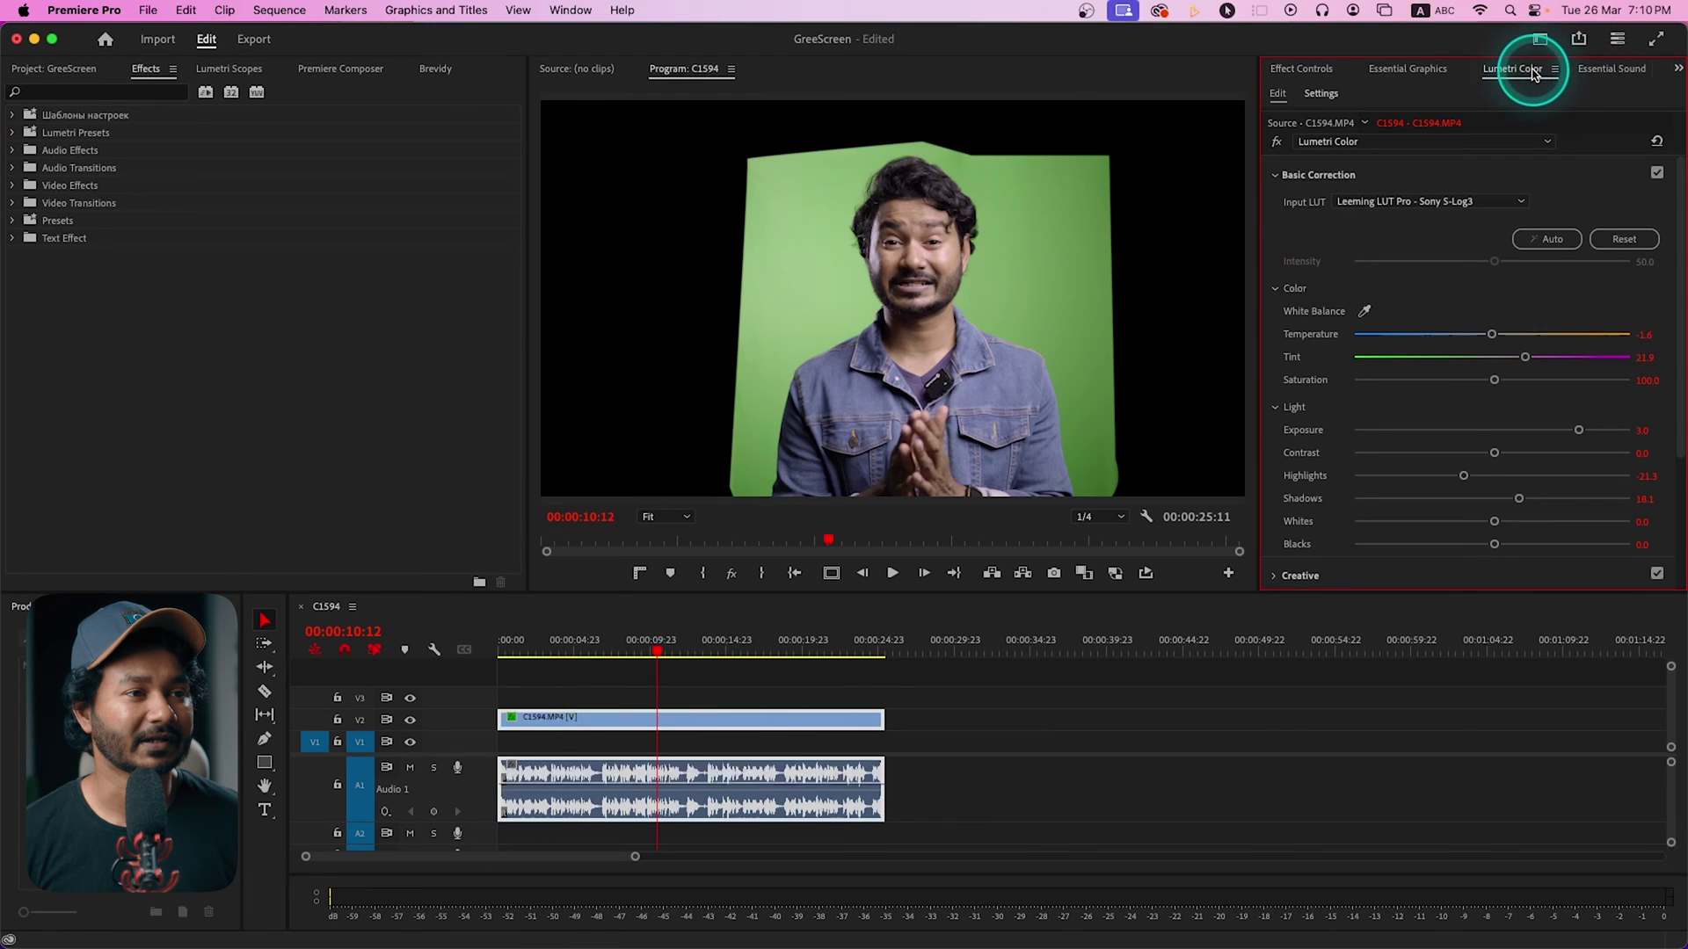
click(1380, 141)
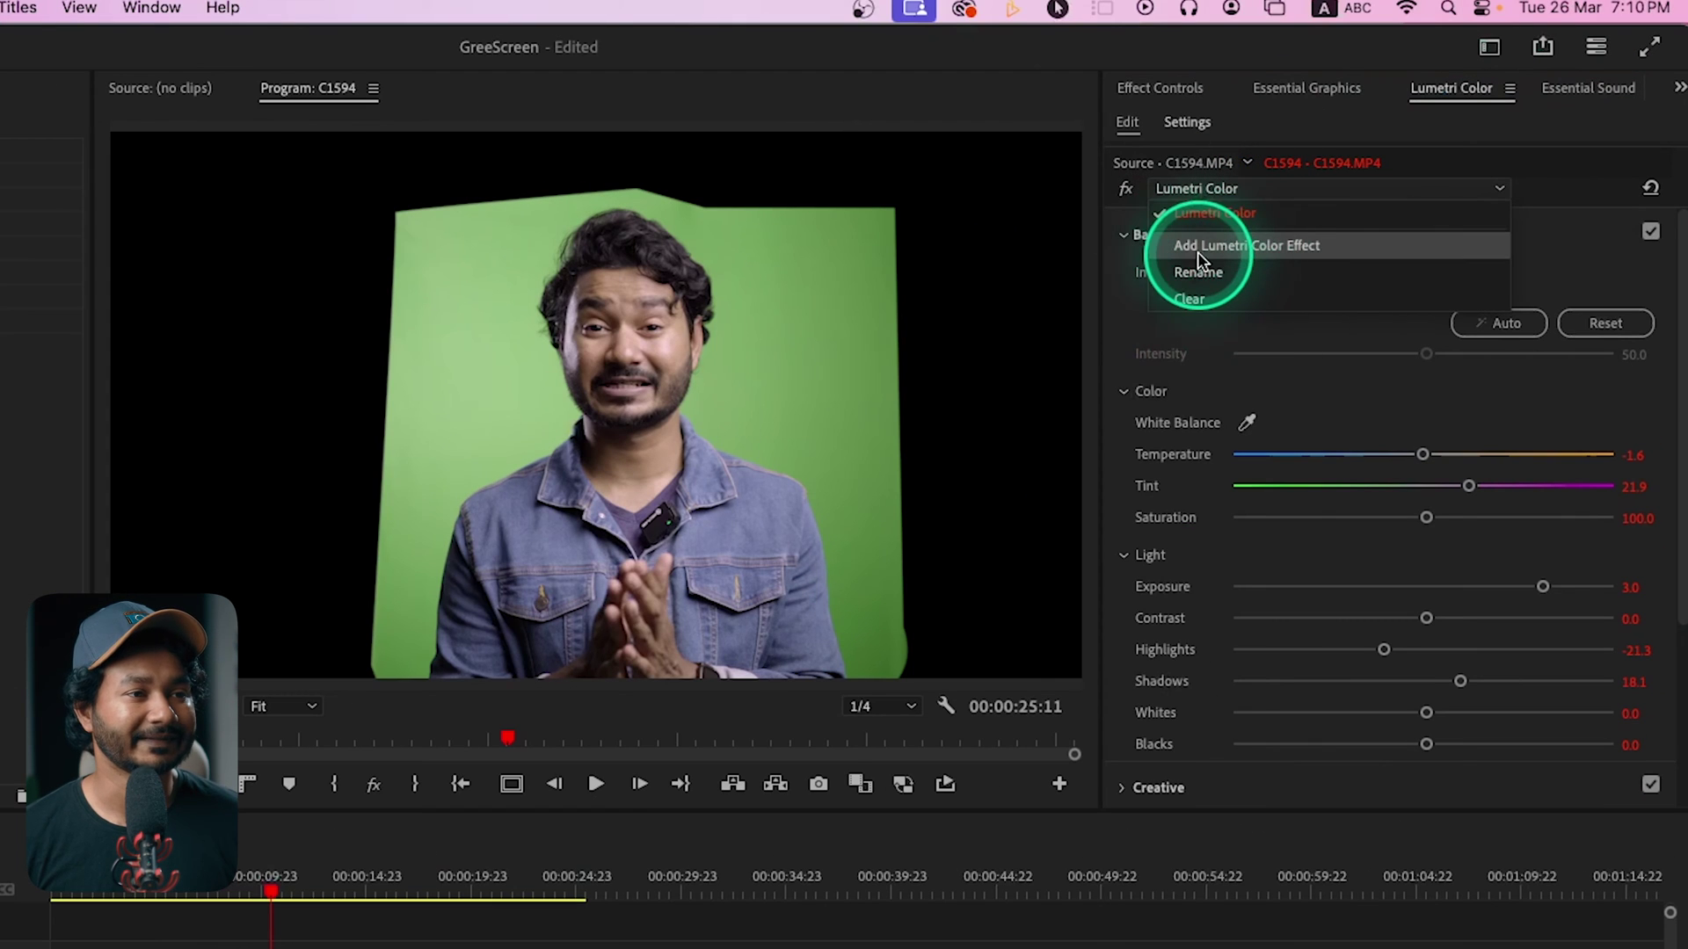
click(1247, 255)
scroll(1300, 651, down, 5)
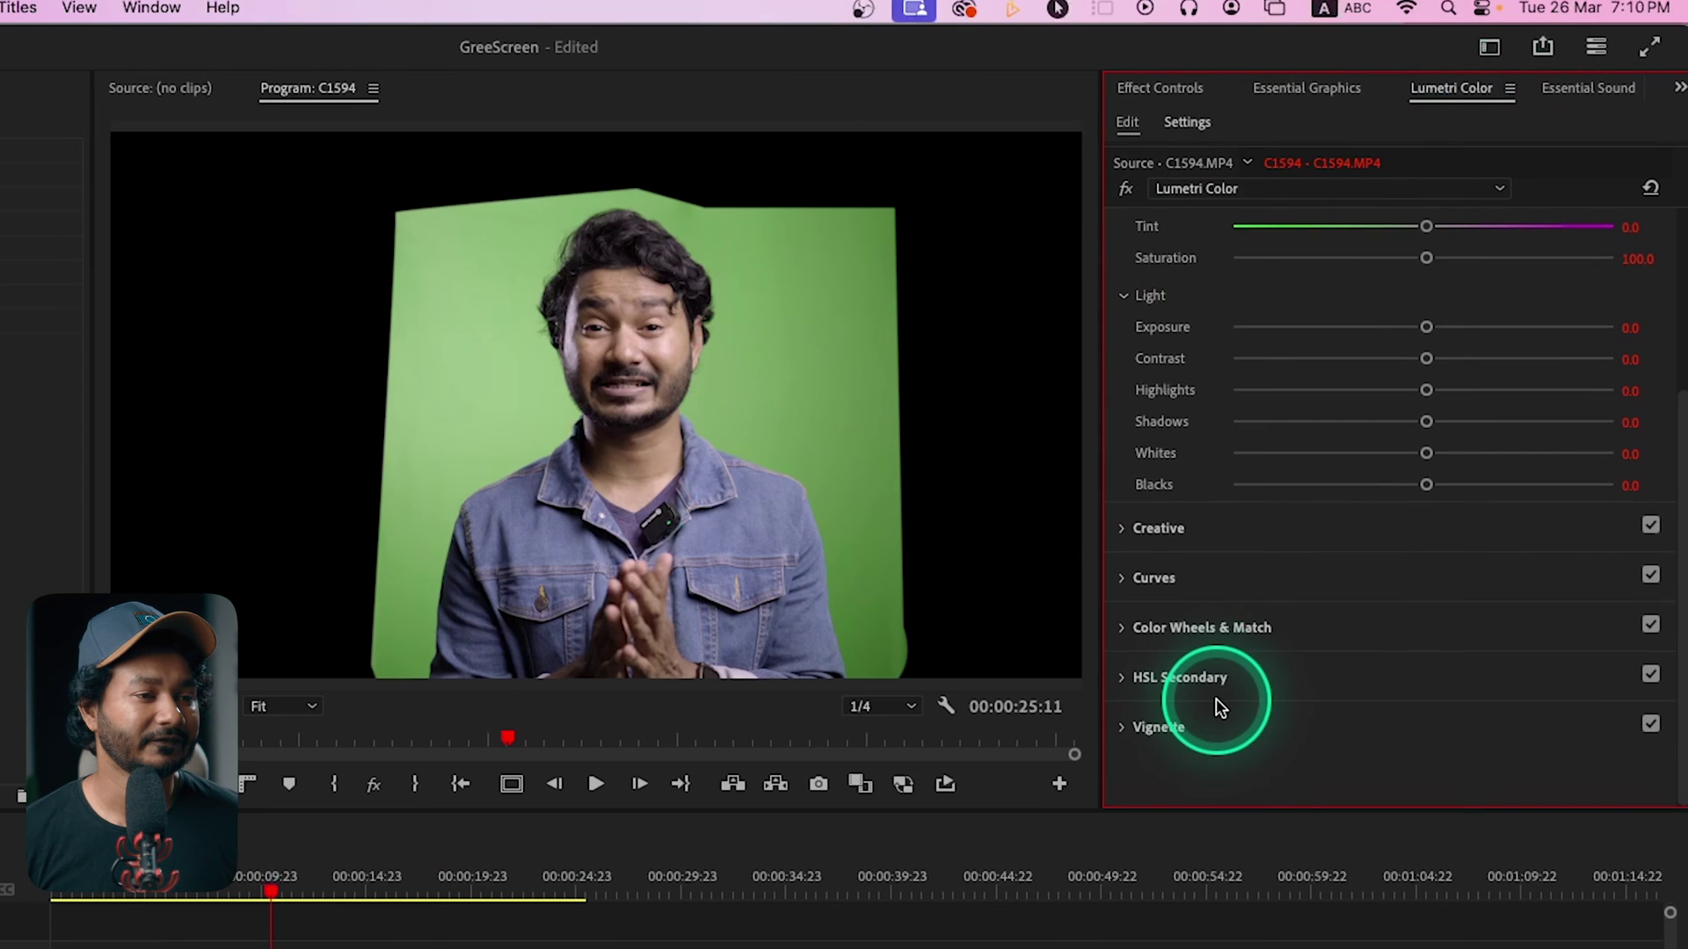
click(1200, 679)
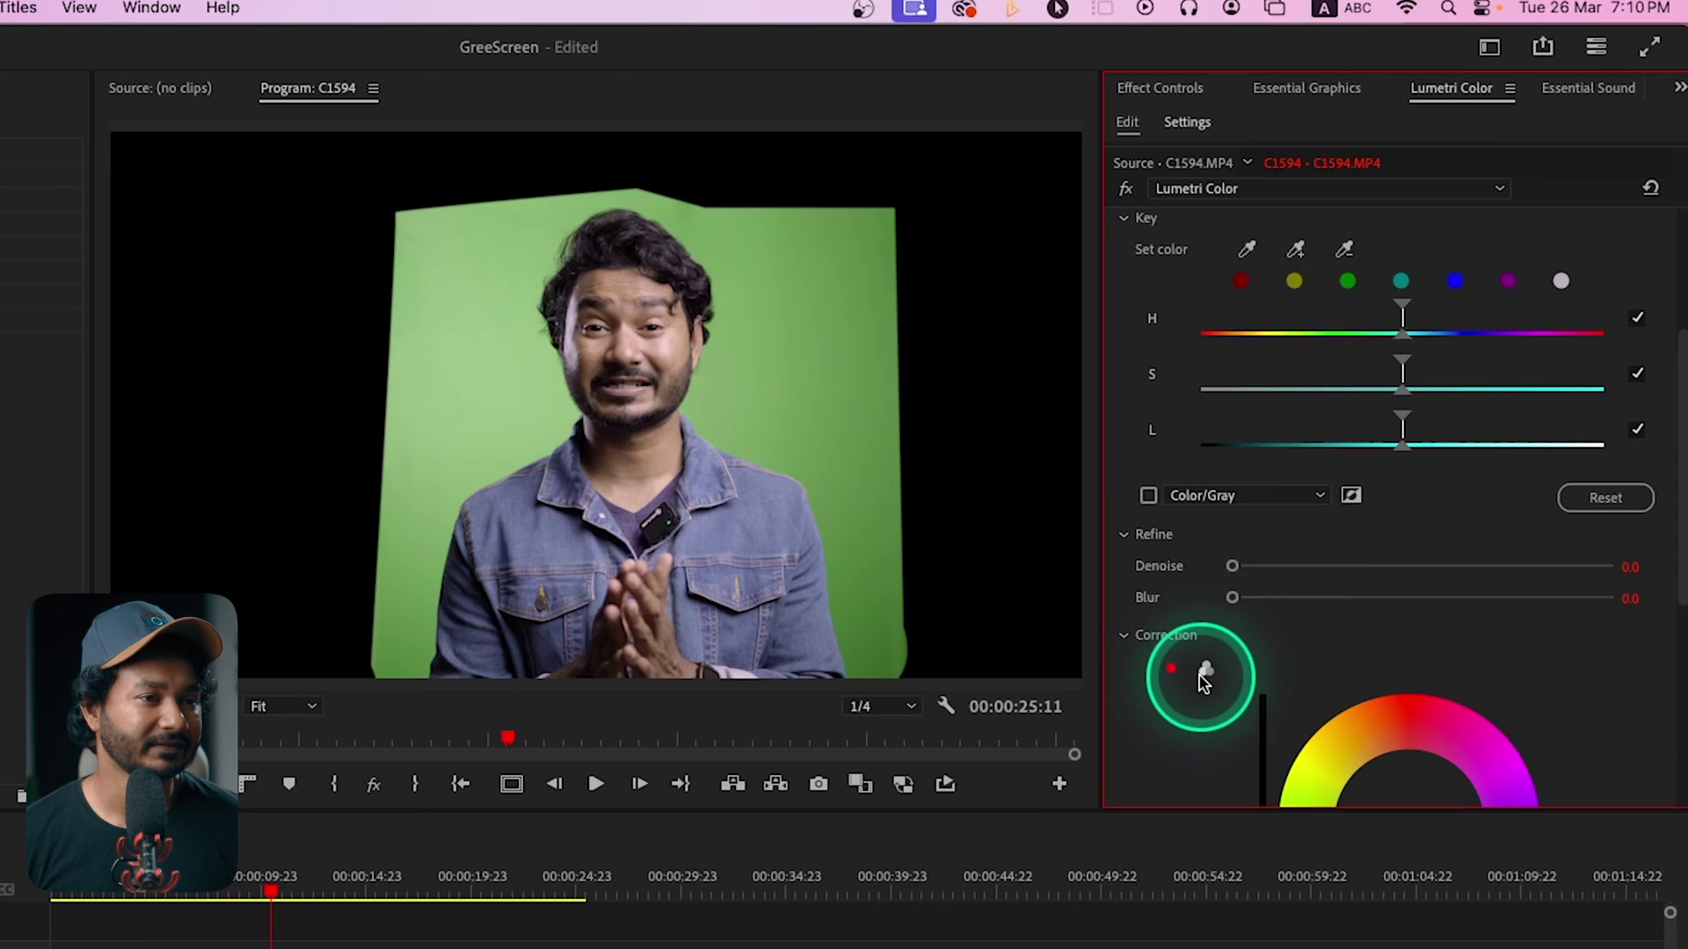
- Sample the green backdrop as the HSL Secondary key color and add the shade near its upper left corner to the selection
click(1289, 266)
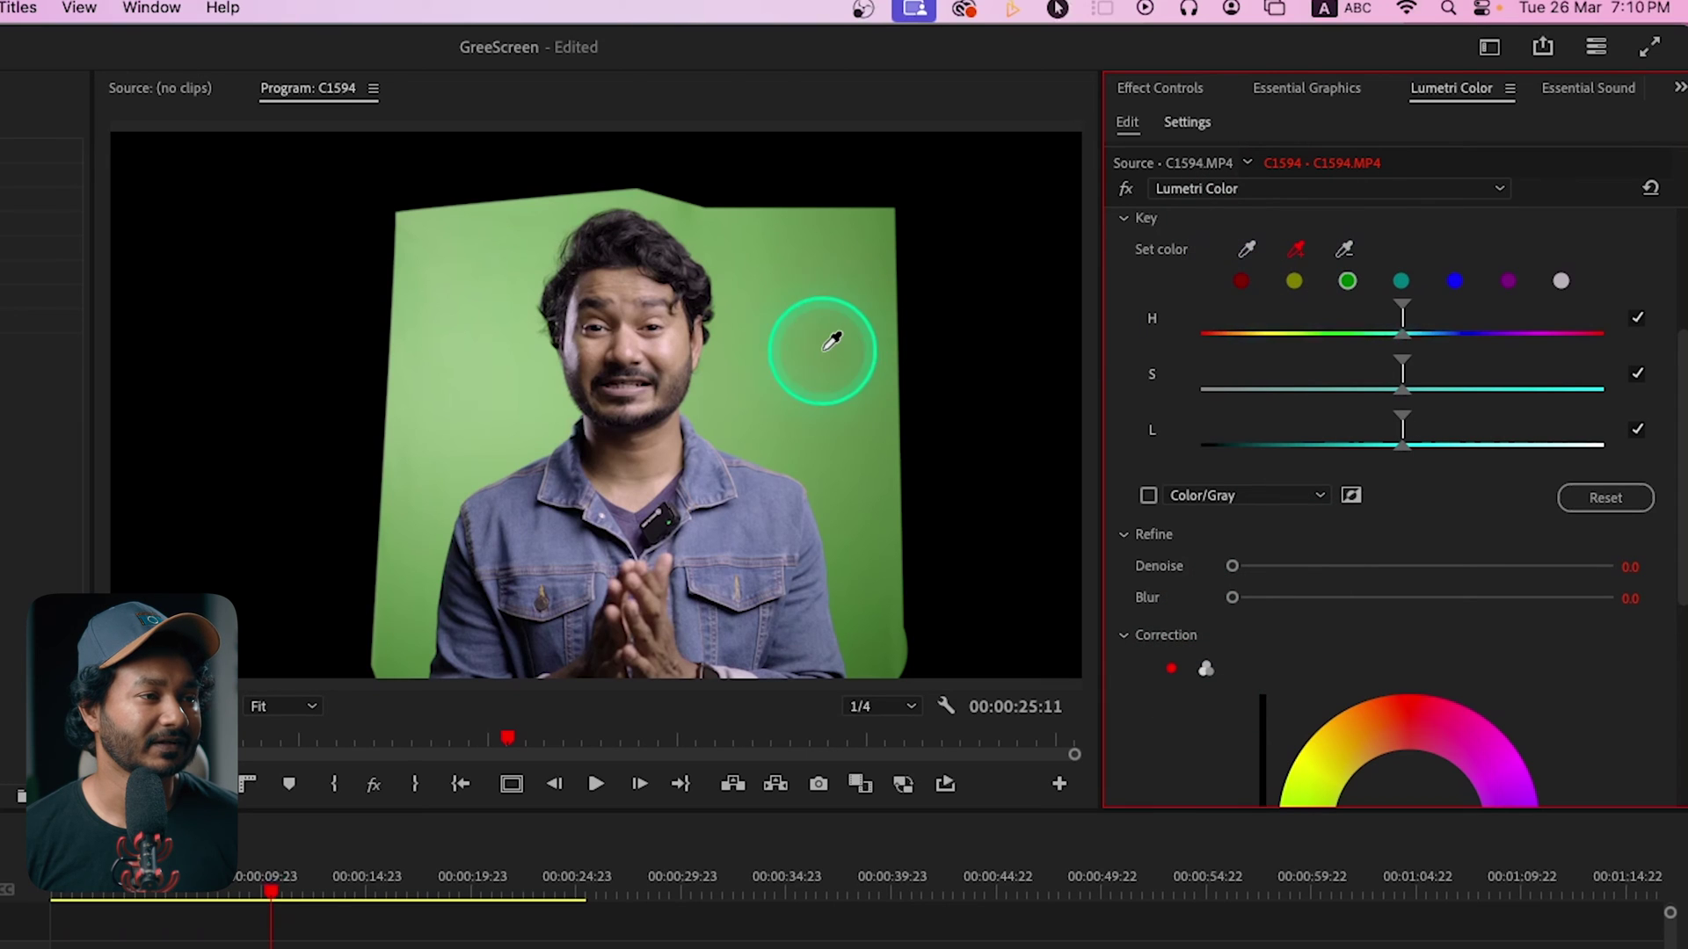
drag(831, 338, 788, 283)
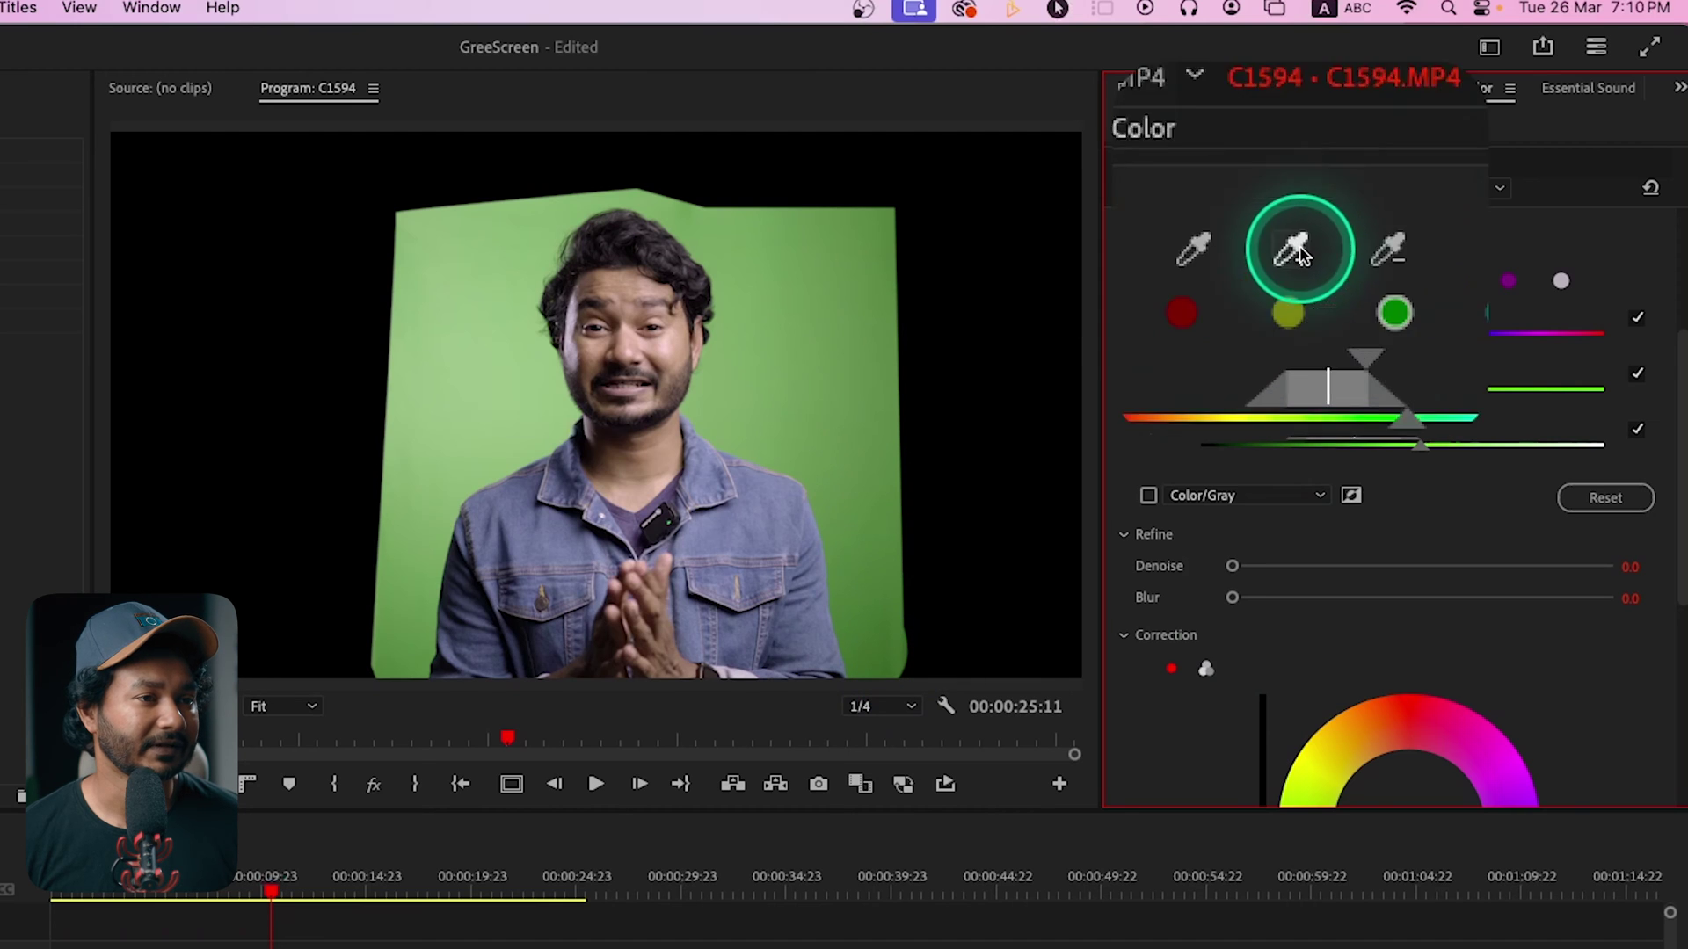
click(1296, 251)
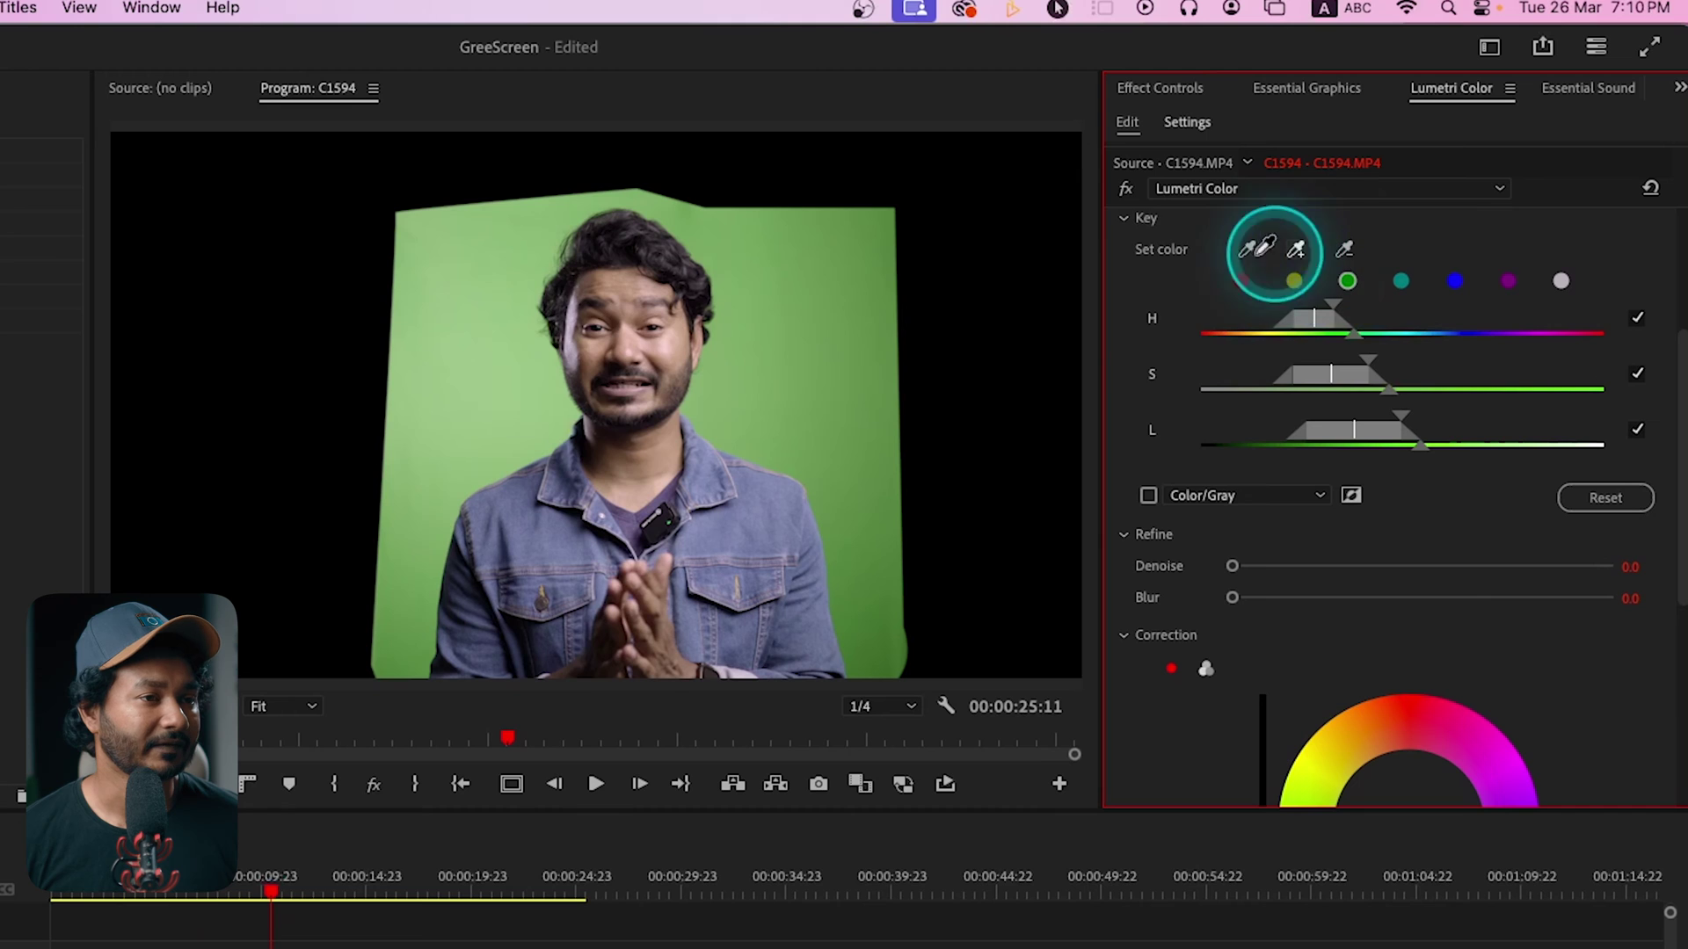
click(486, 227)
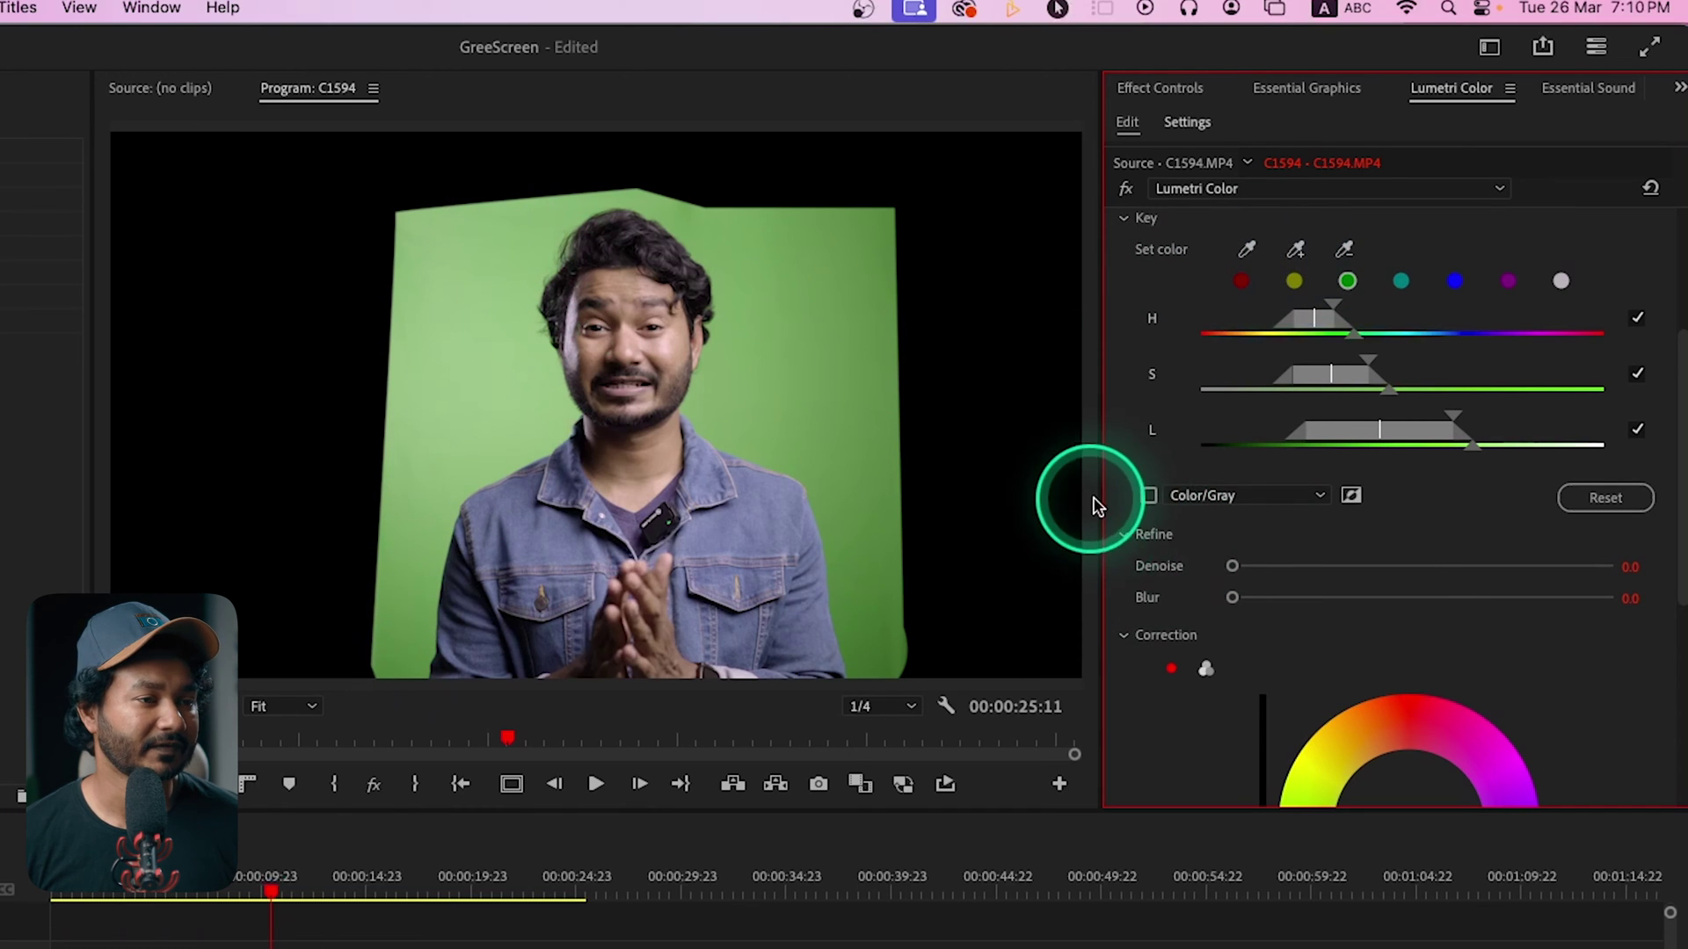
- Using the Color/Gray mask preview, widen the key's hue, saturation and luminance ranges, set its blur to 1.3, and turn the preview off
click(1148, 497)
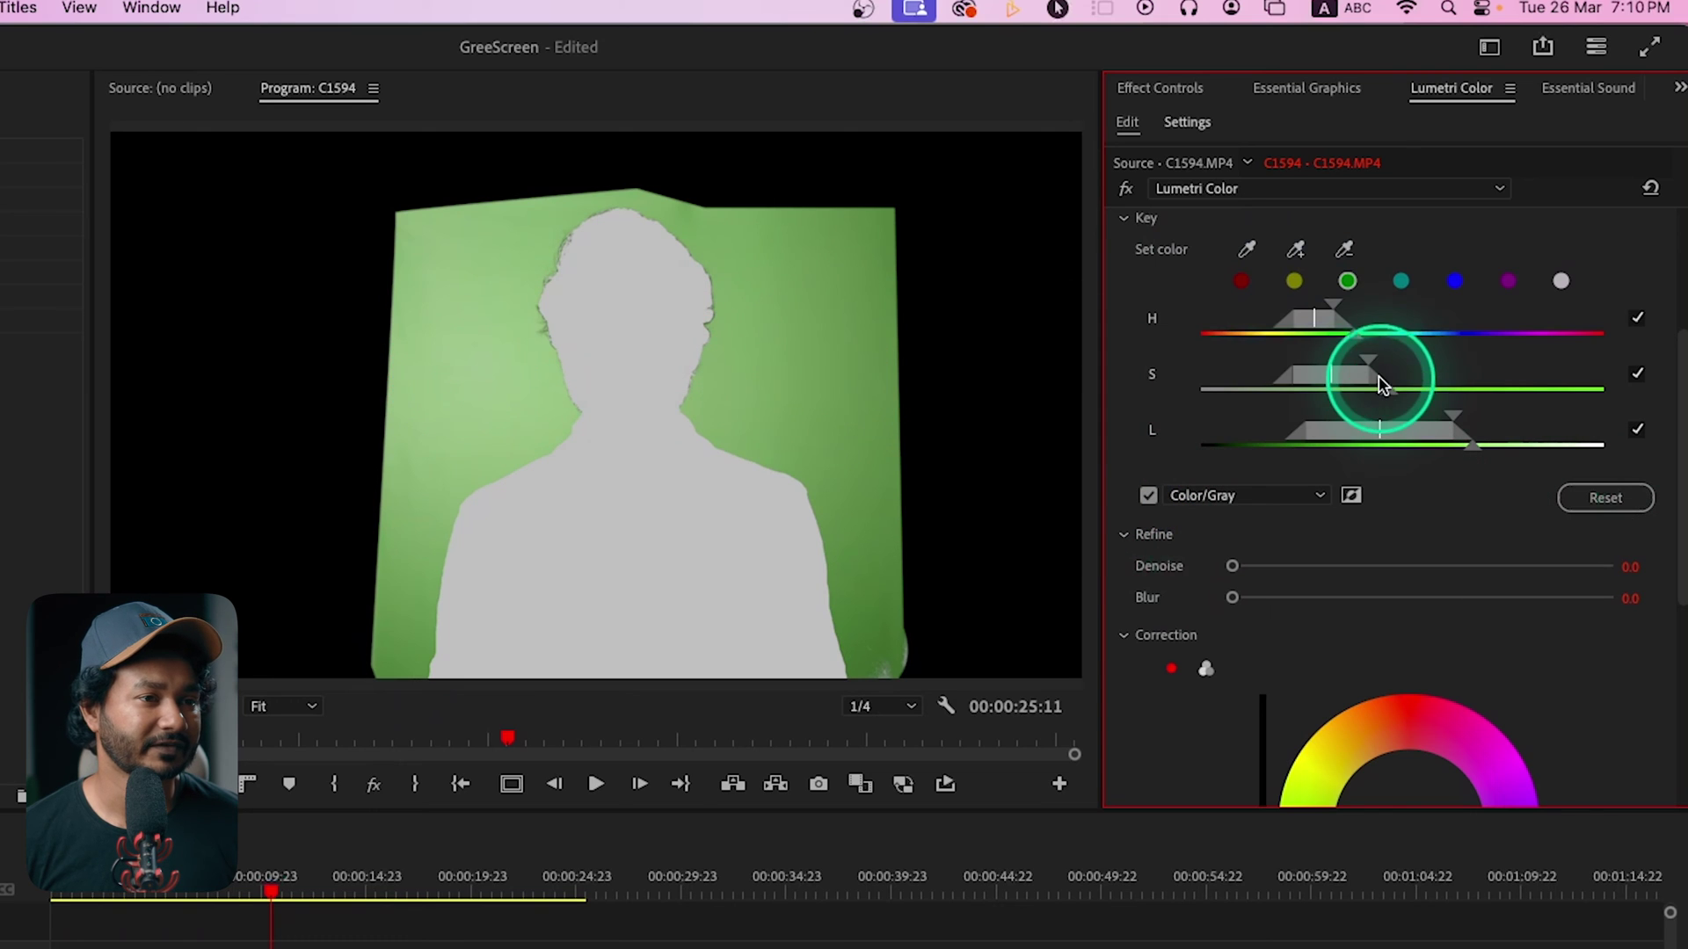
drag(1377, 368, 1396, 370)
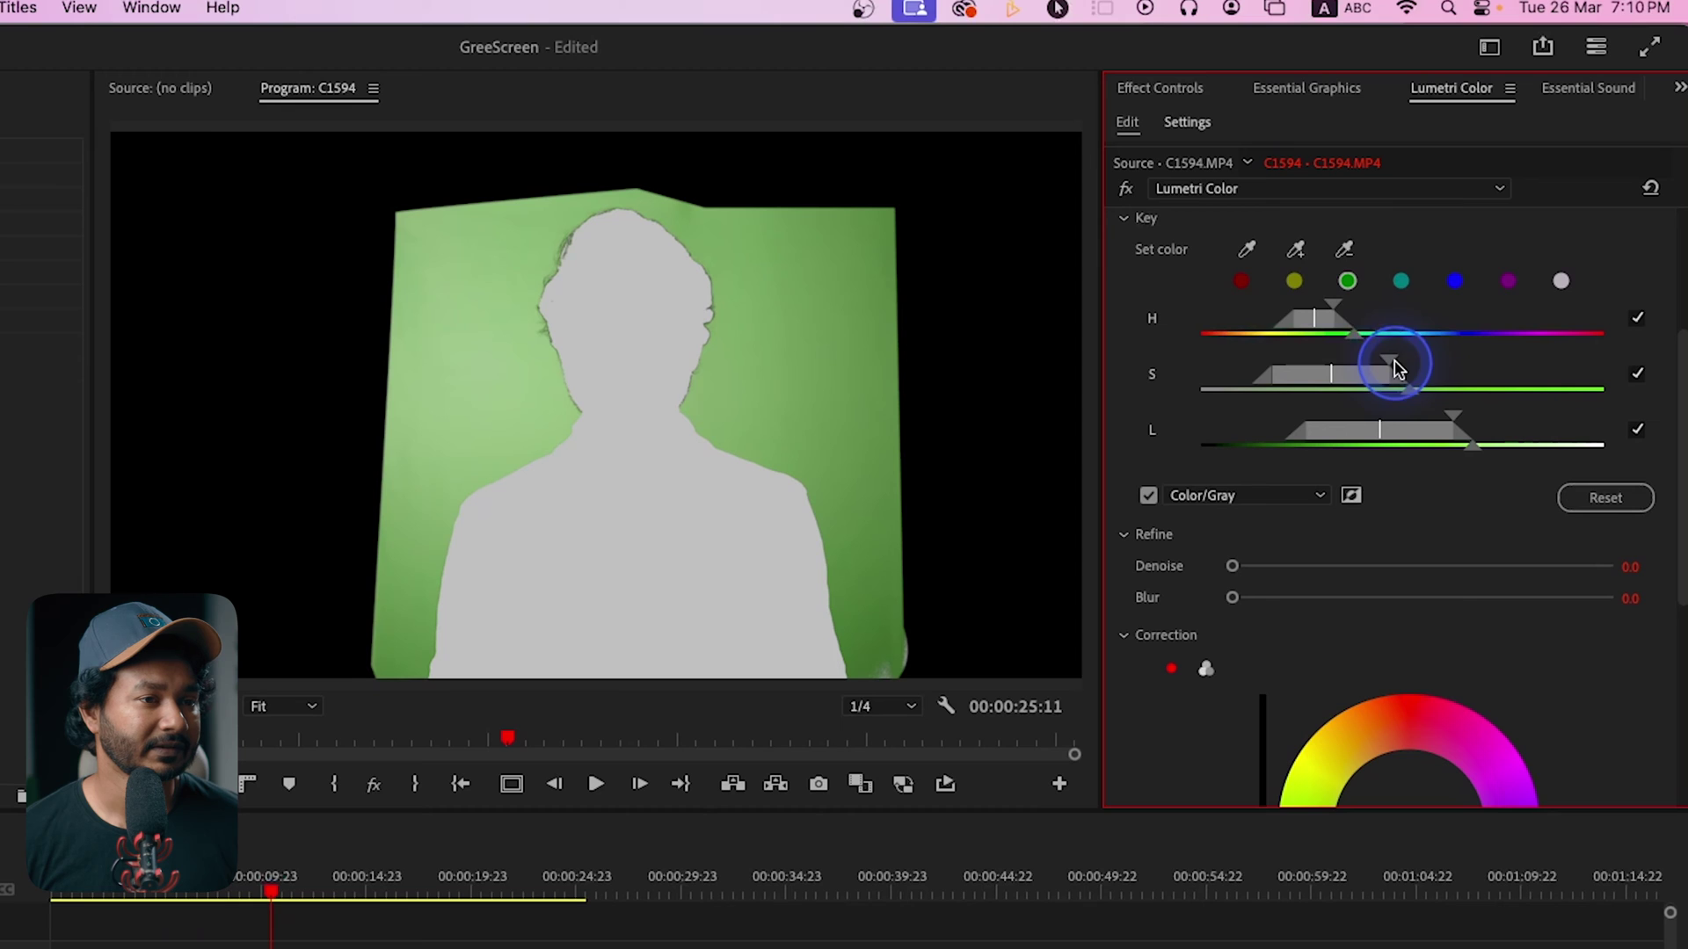
drag(1343, 306, 1345, 332)
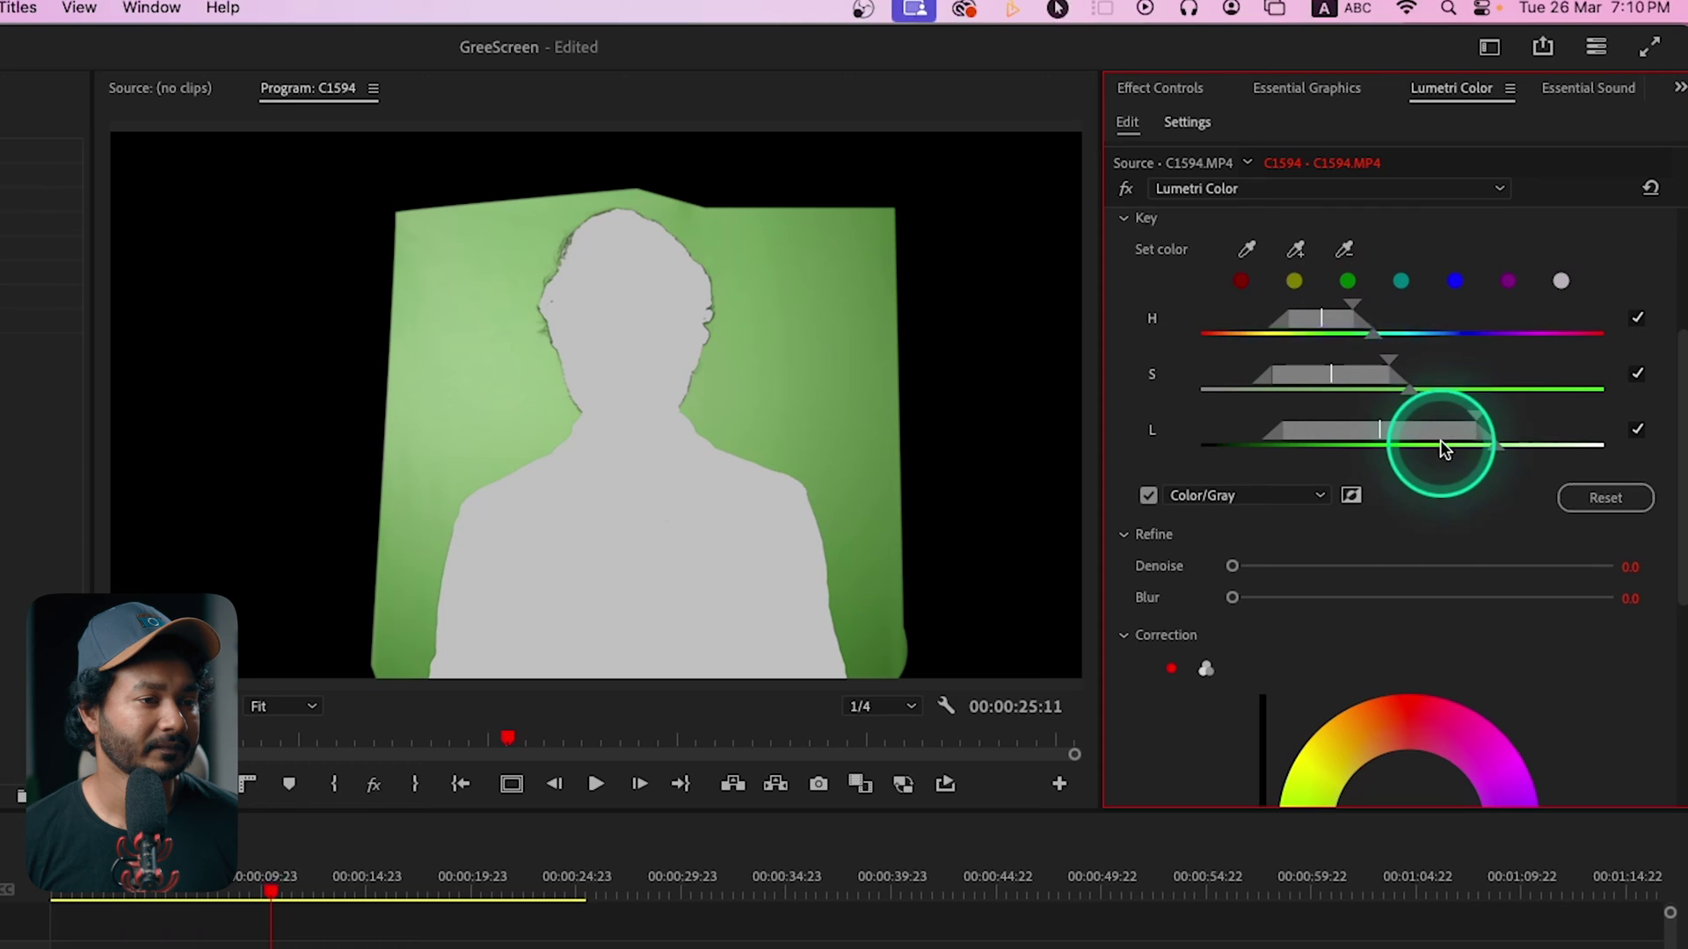
drag(1234, 598, 1240, 602)
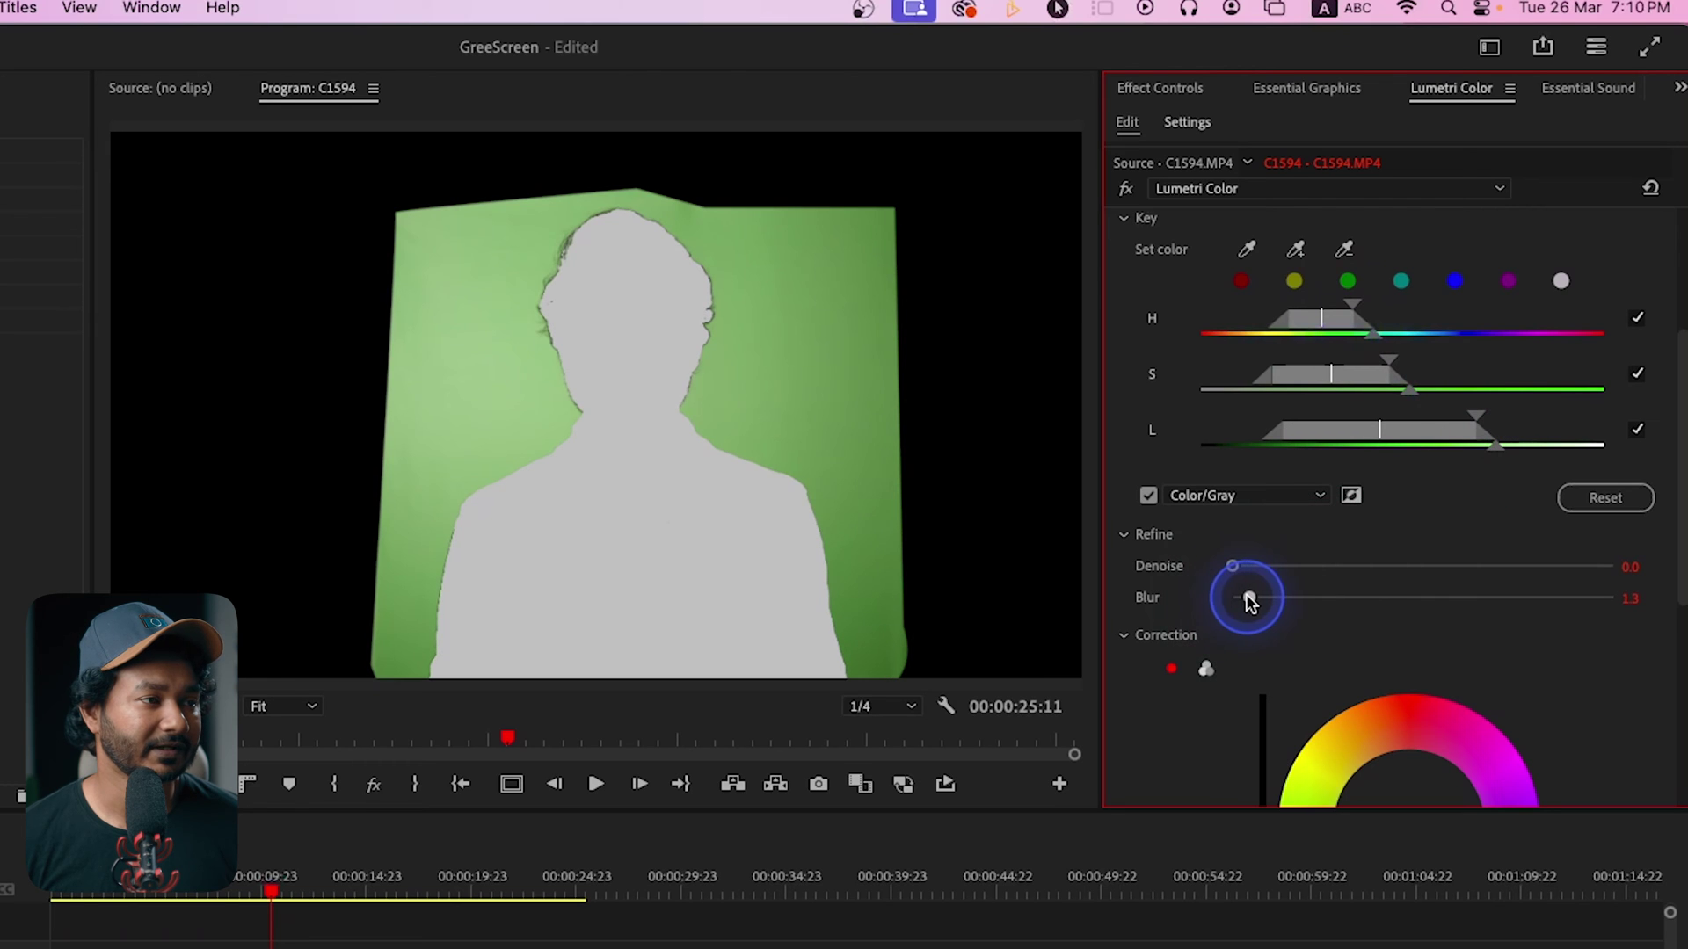
scroll(1421, 546, down, 3)
scroll(1418, 552, up, 1)
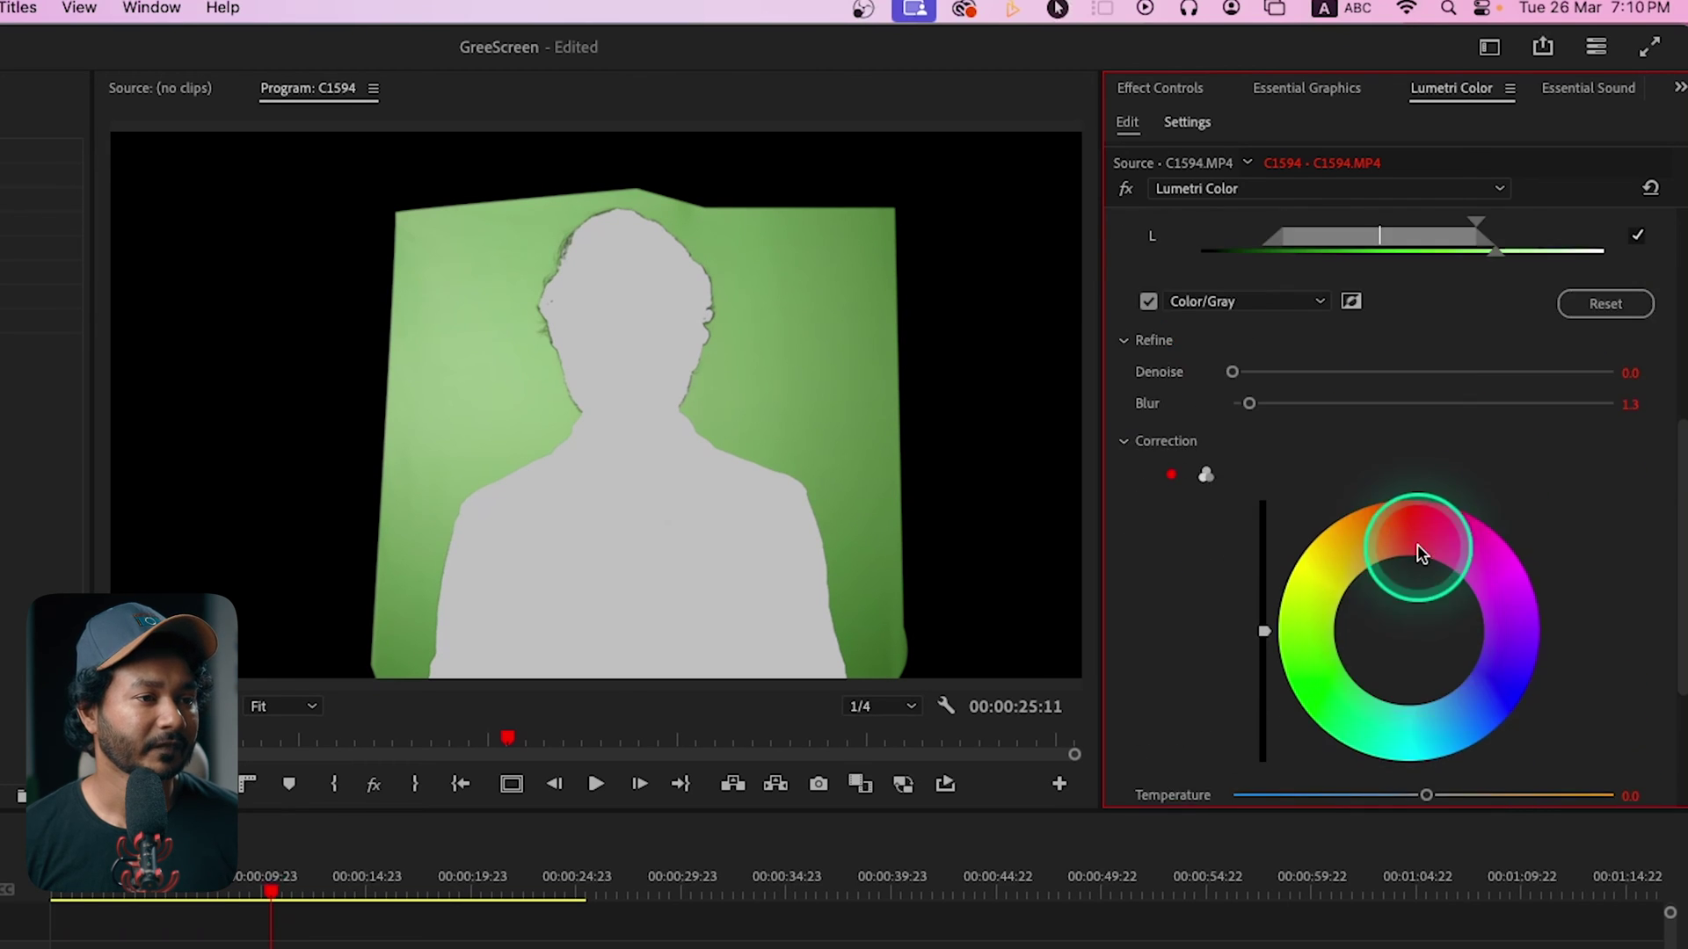
click(1148, 305)
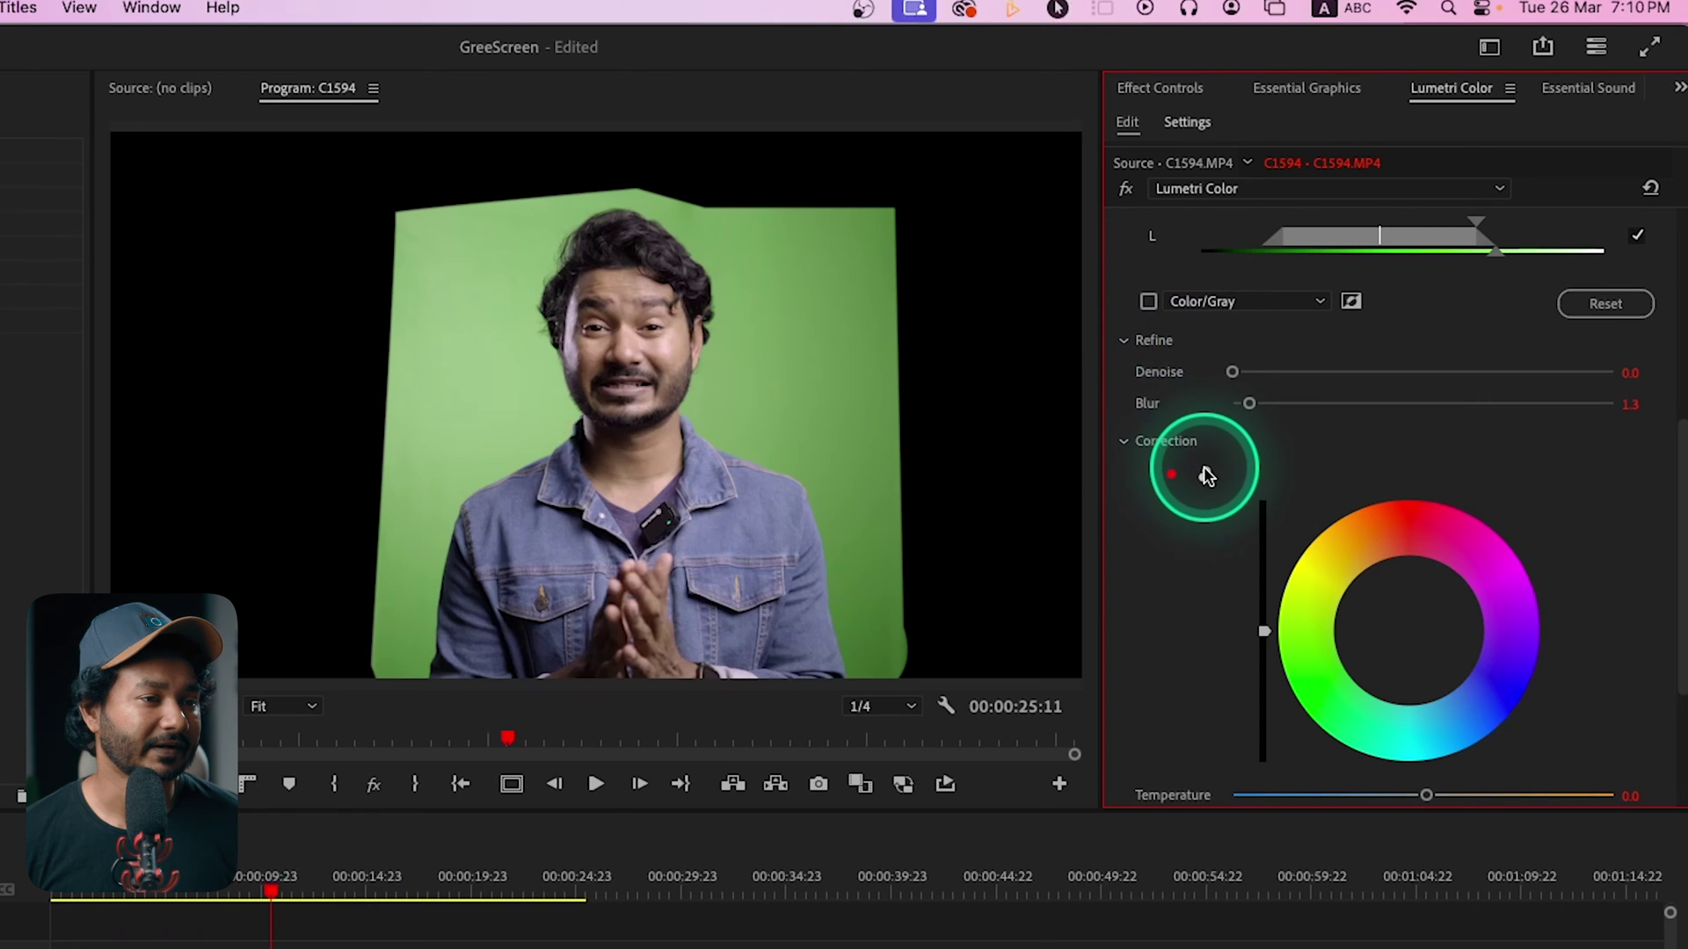
- Push the keyed backdrop's midtones toward saturated green, raise its shadows to the maximum, and lower its midtone and highlight levels
click(1411, 647)
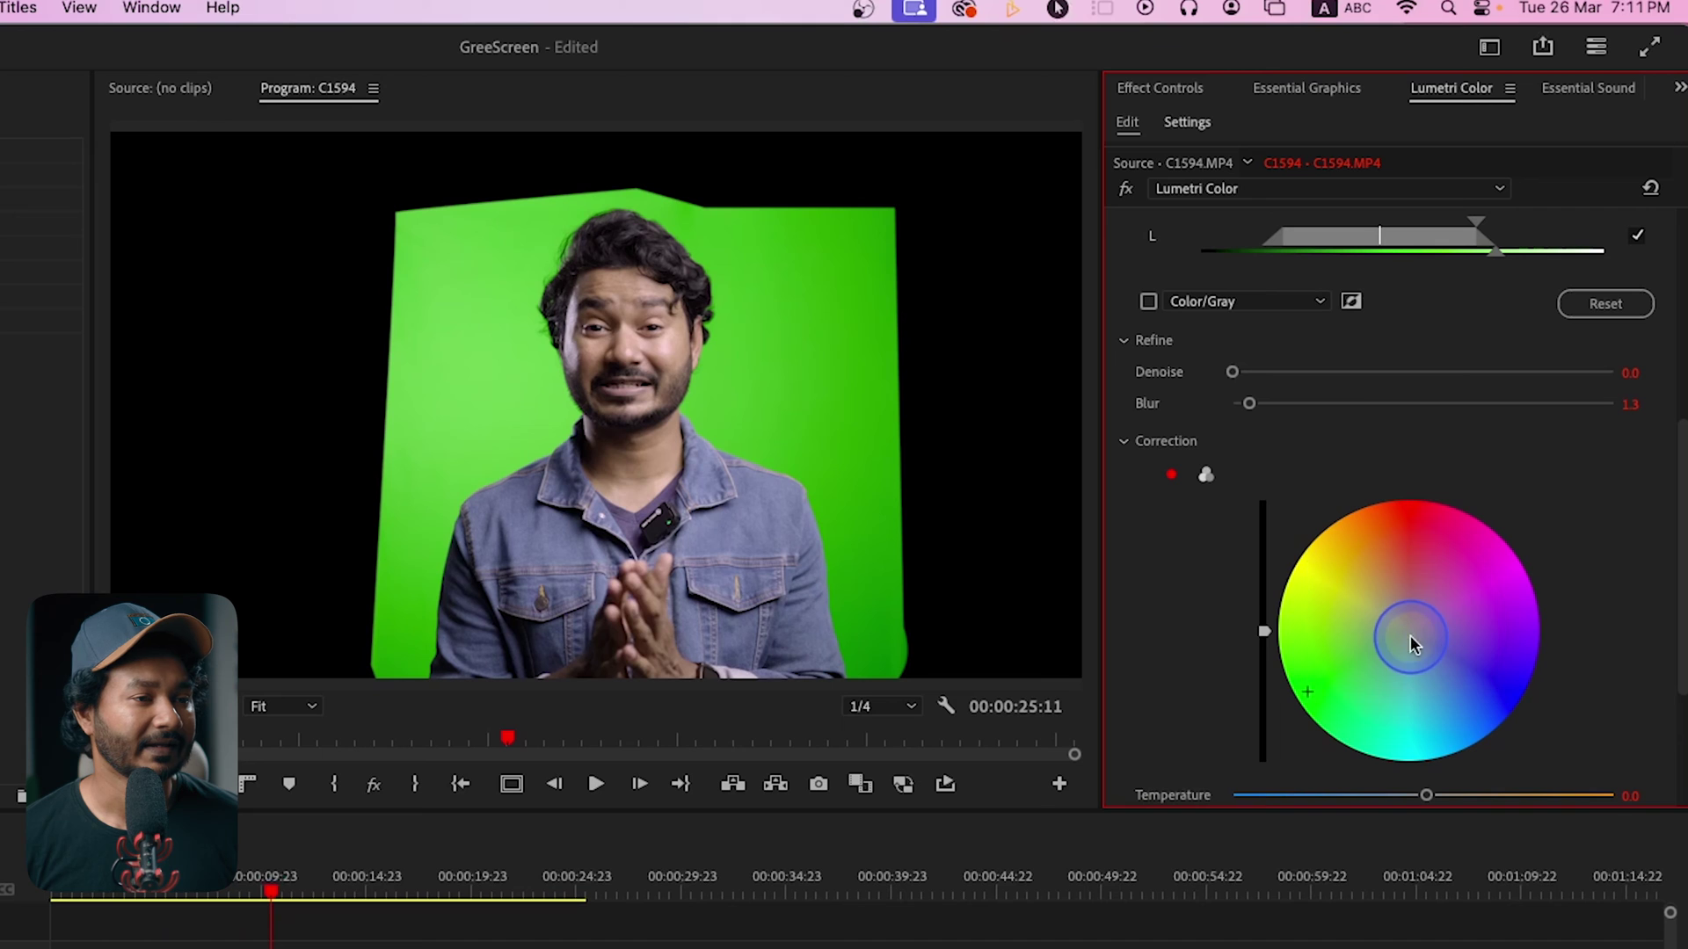
click(1216, 474)
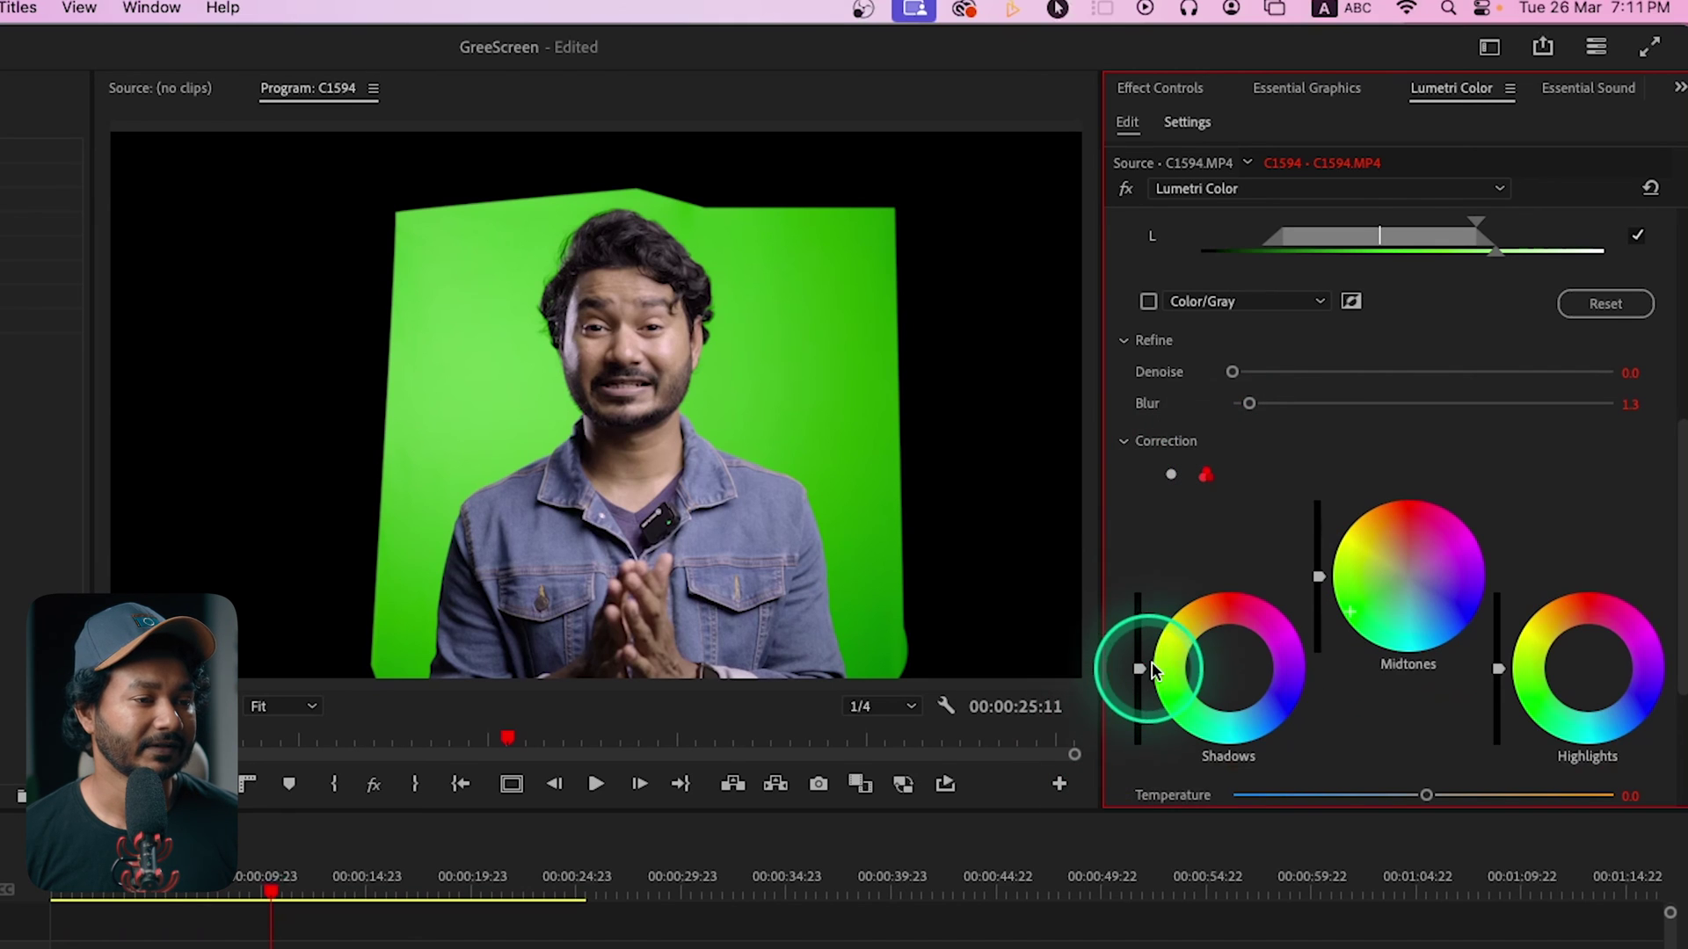
drag(1140, 676, 1140, 605)
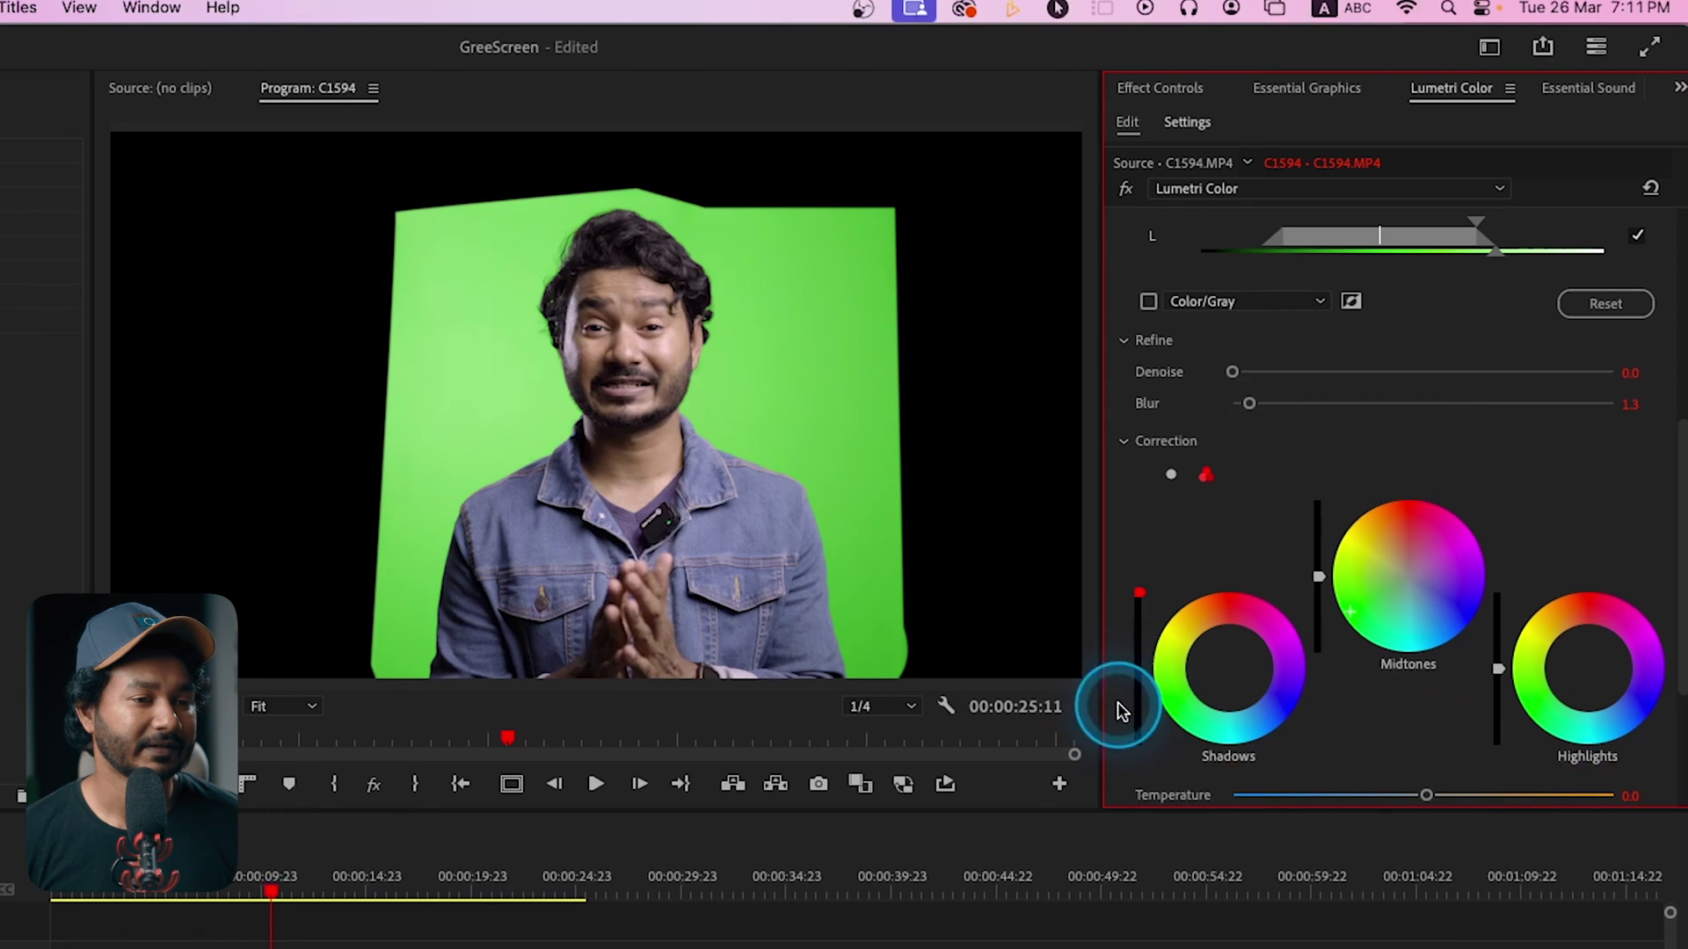
drag(1496, 667, 1498, 728)
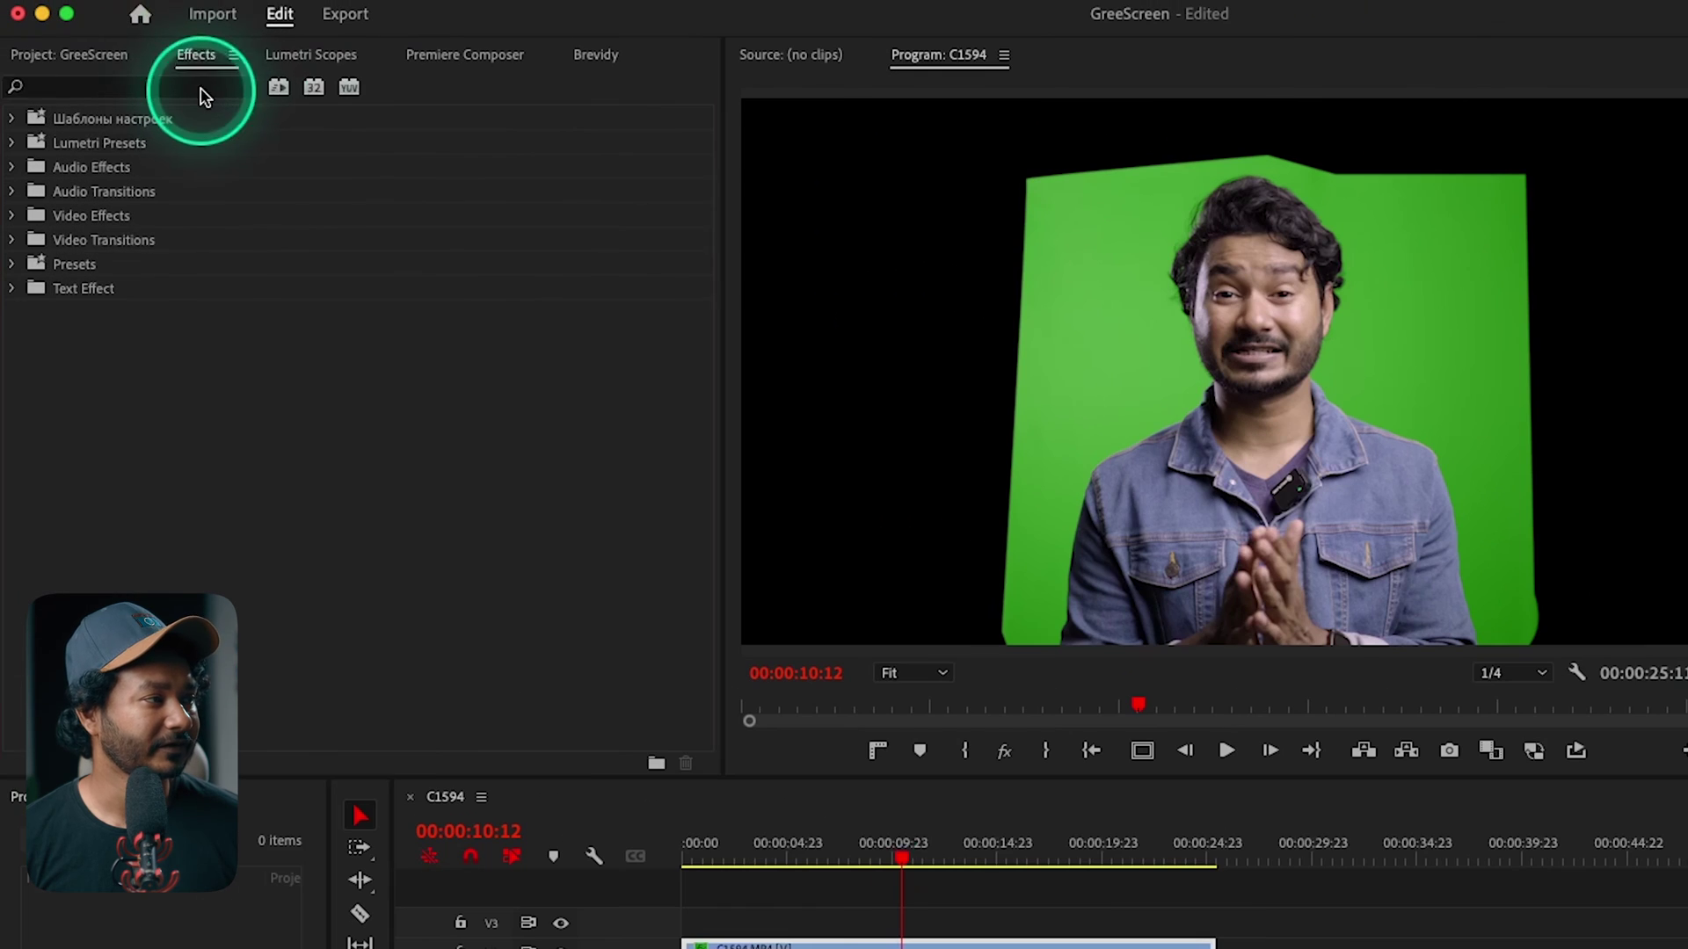
- Search the effects for "ultra" and apply Ultra Key again to the C1594.MP4 clip on V2
click(149, 93)
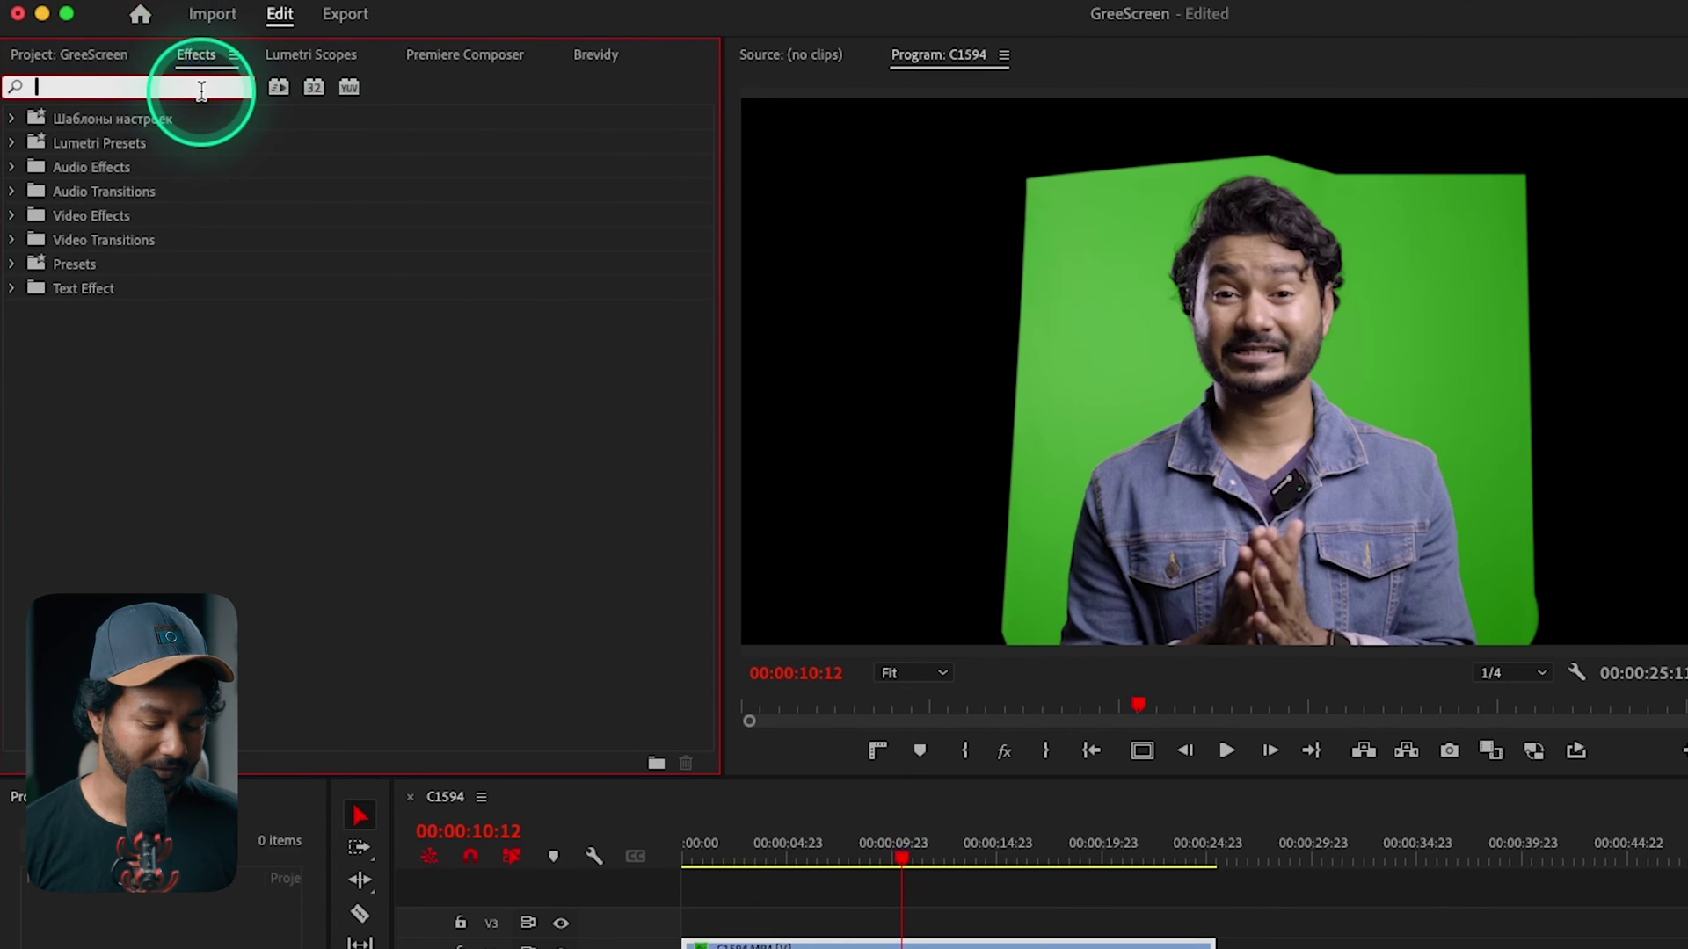
text(ultra)
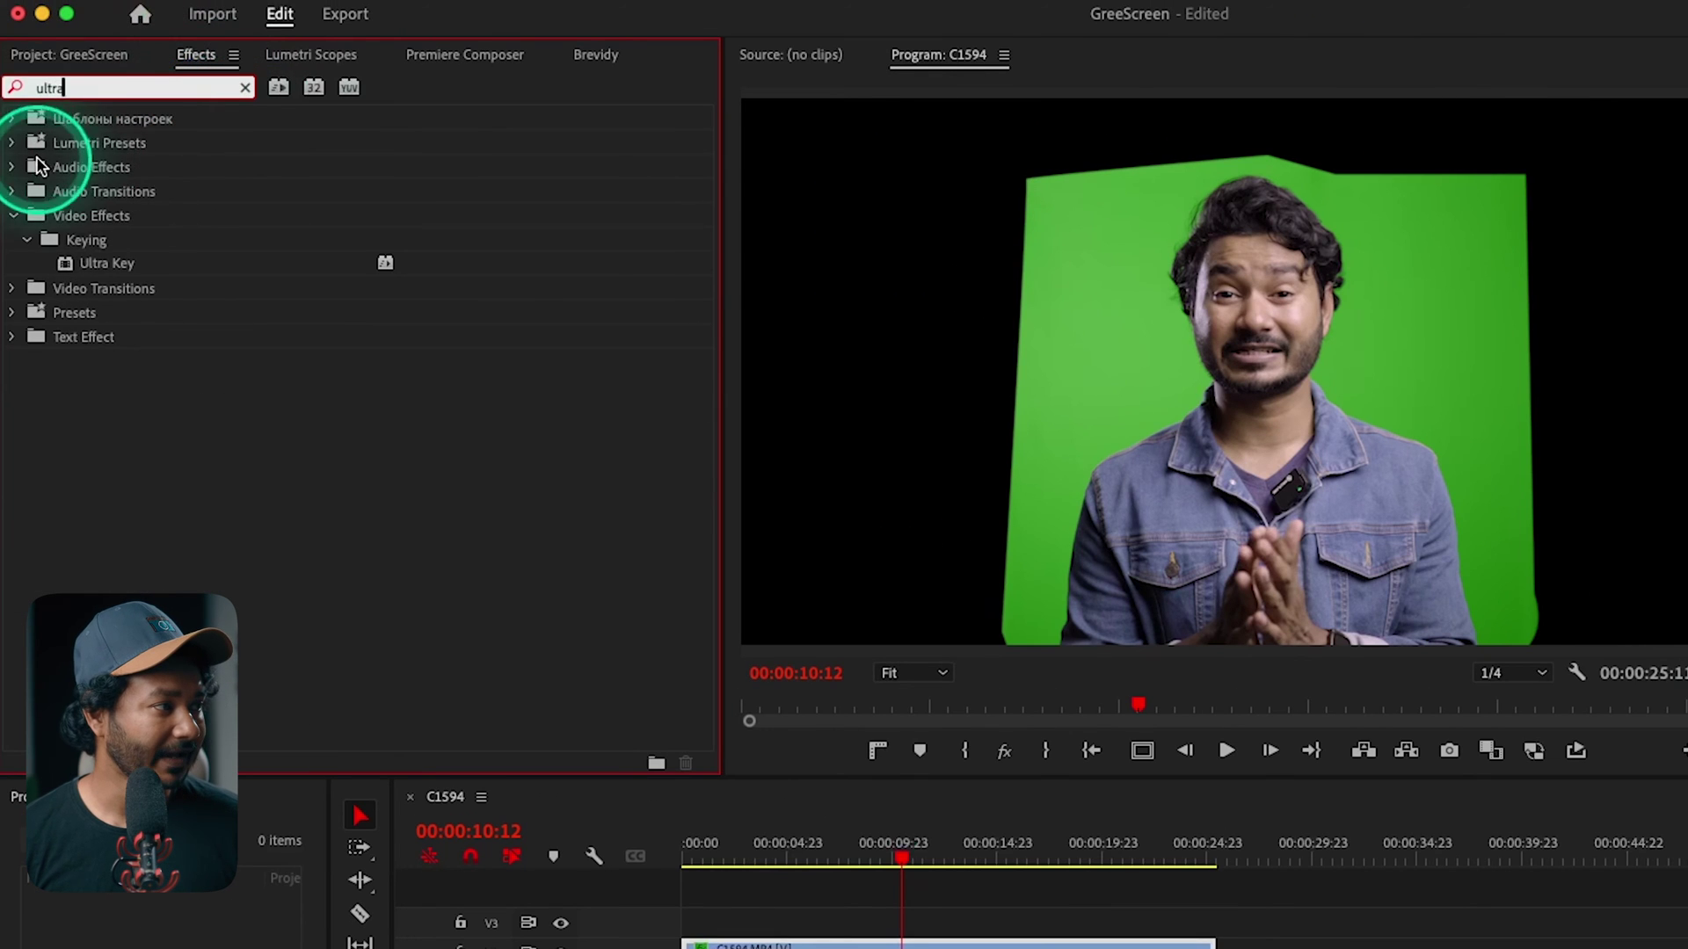
click(111, 274)
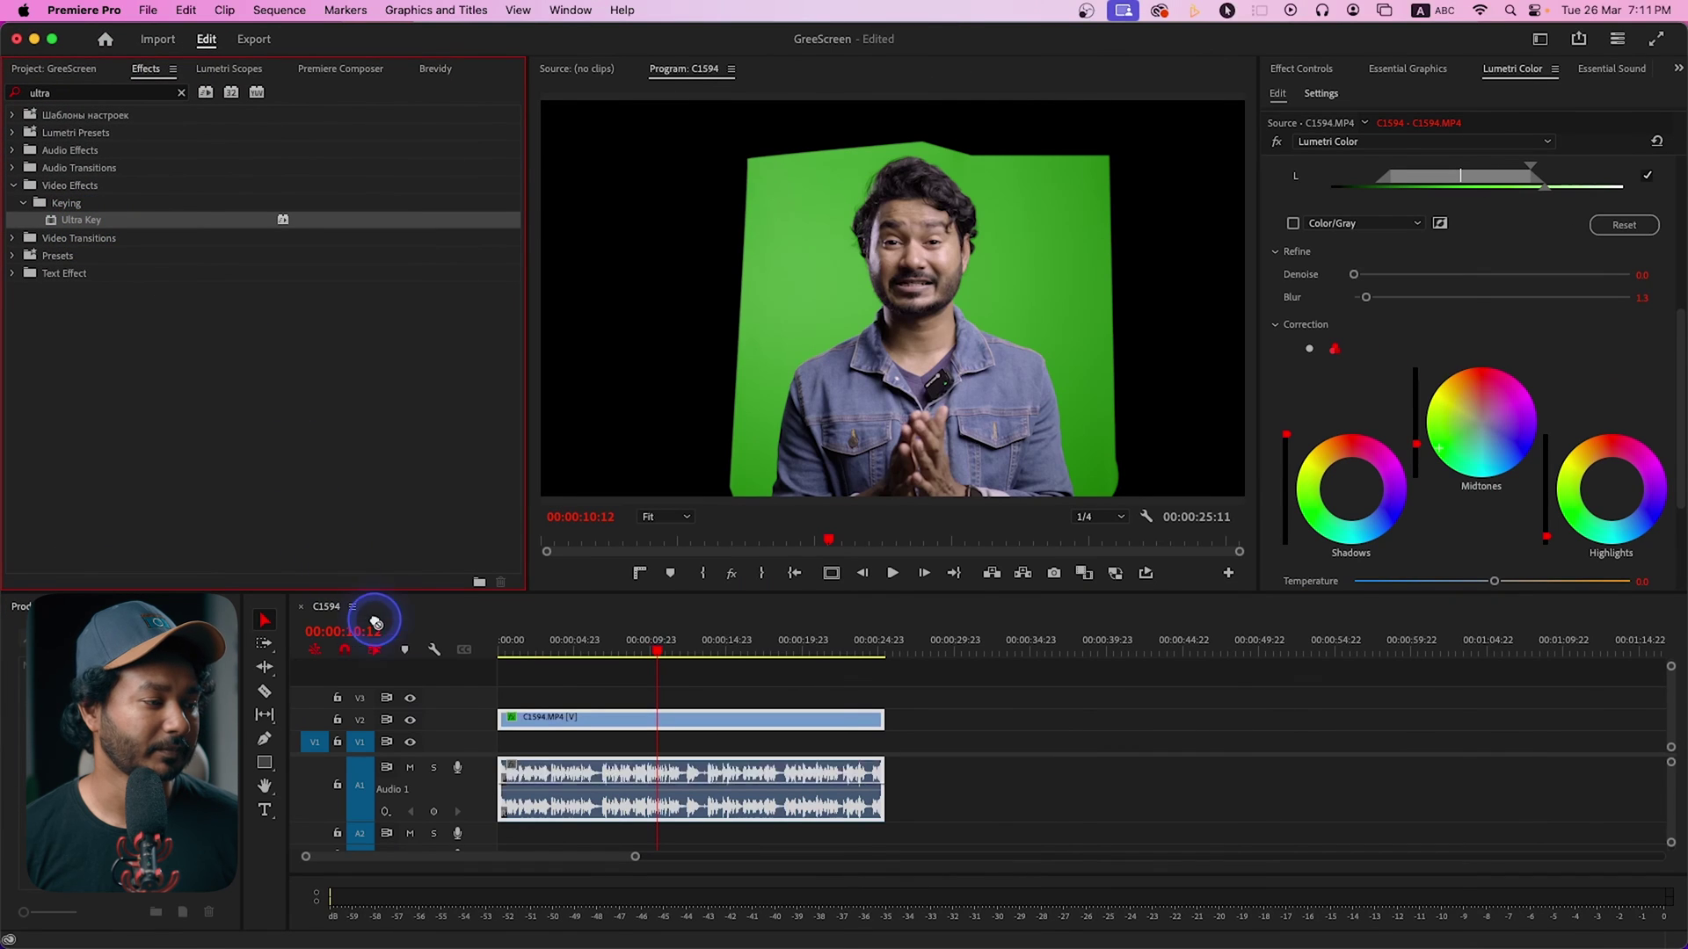
drag(534, 741, 529, 718)
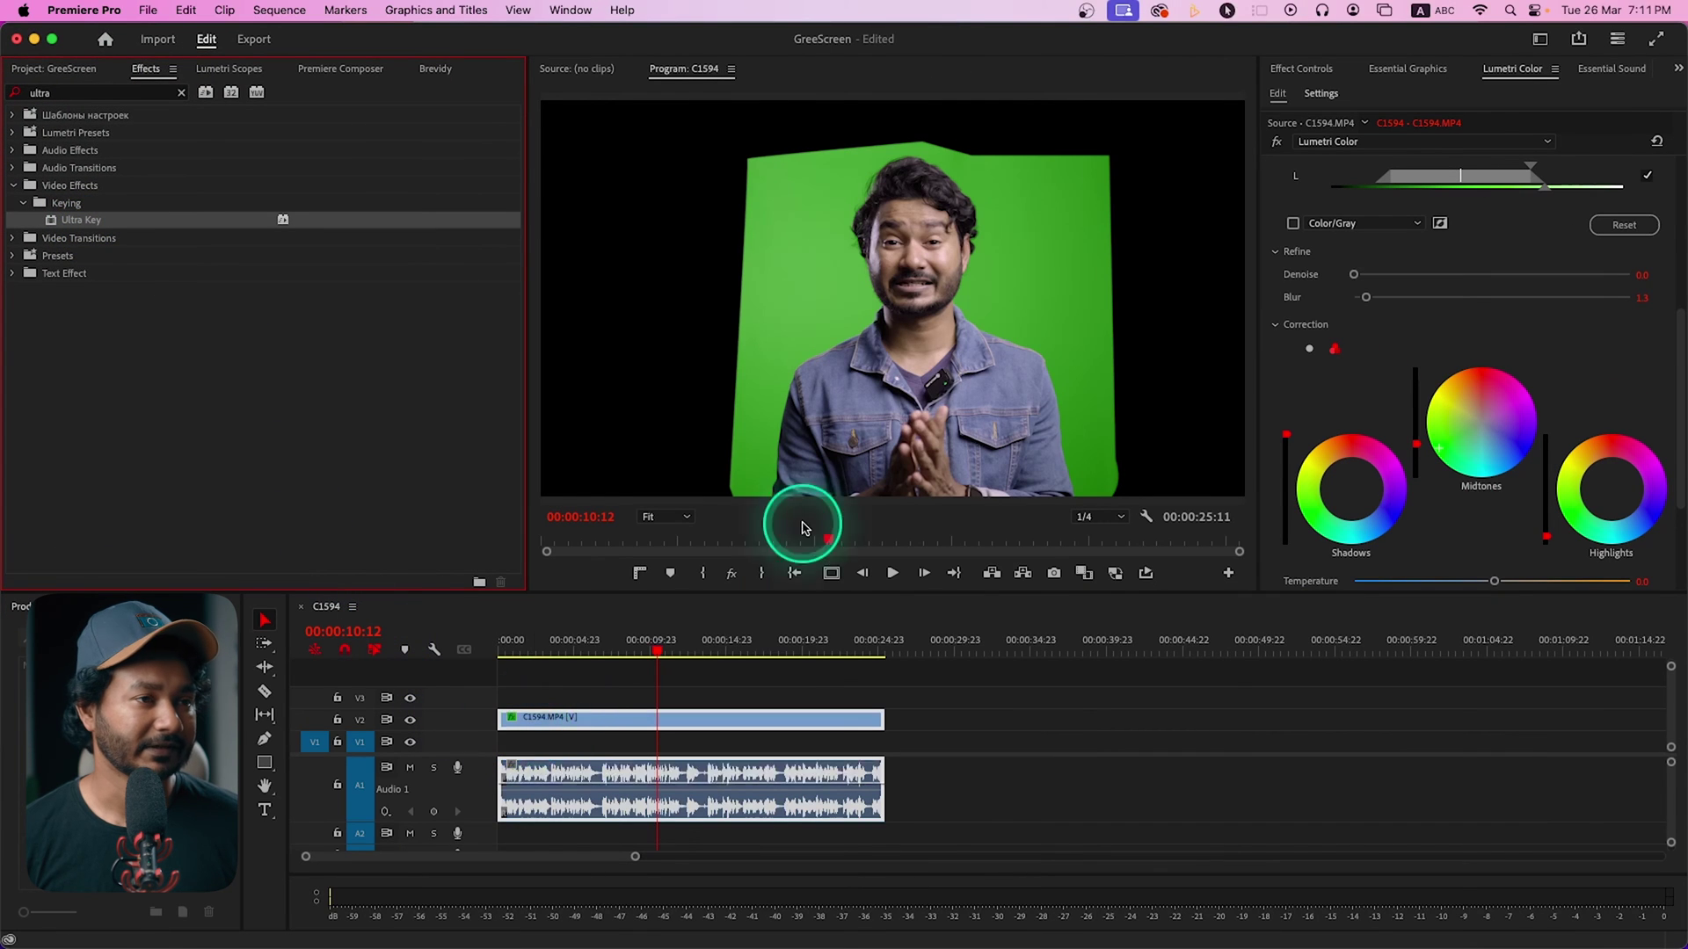
- Sample the evened-out green backdrop beside the presenter as the new Ultra Key effect's key color
click(1324, 70)
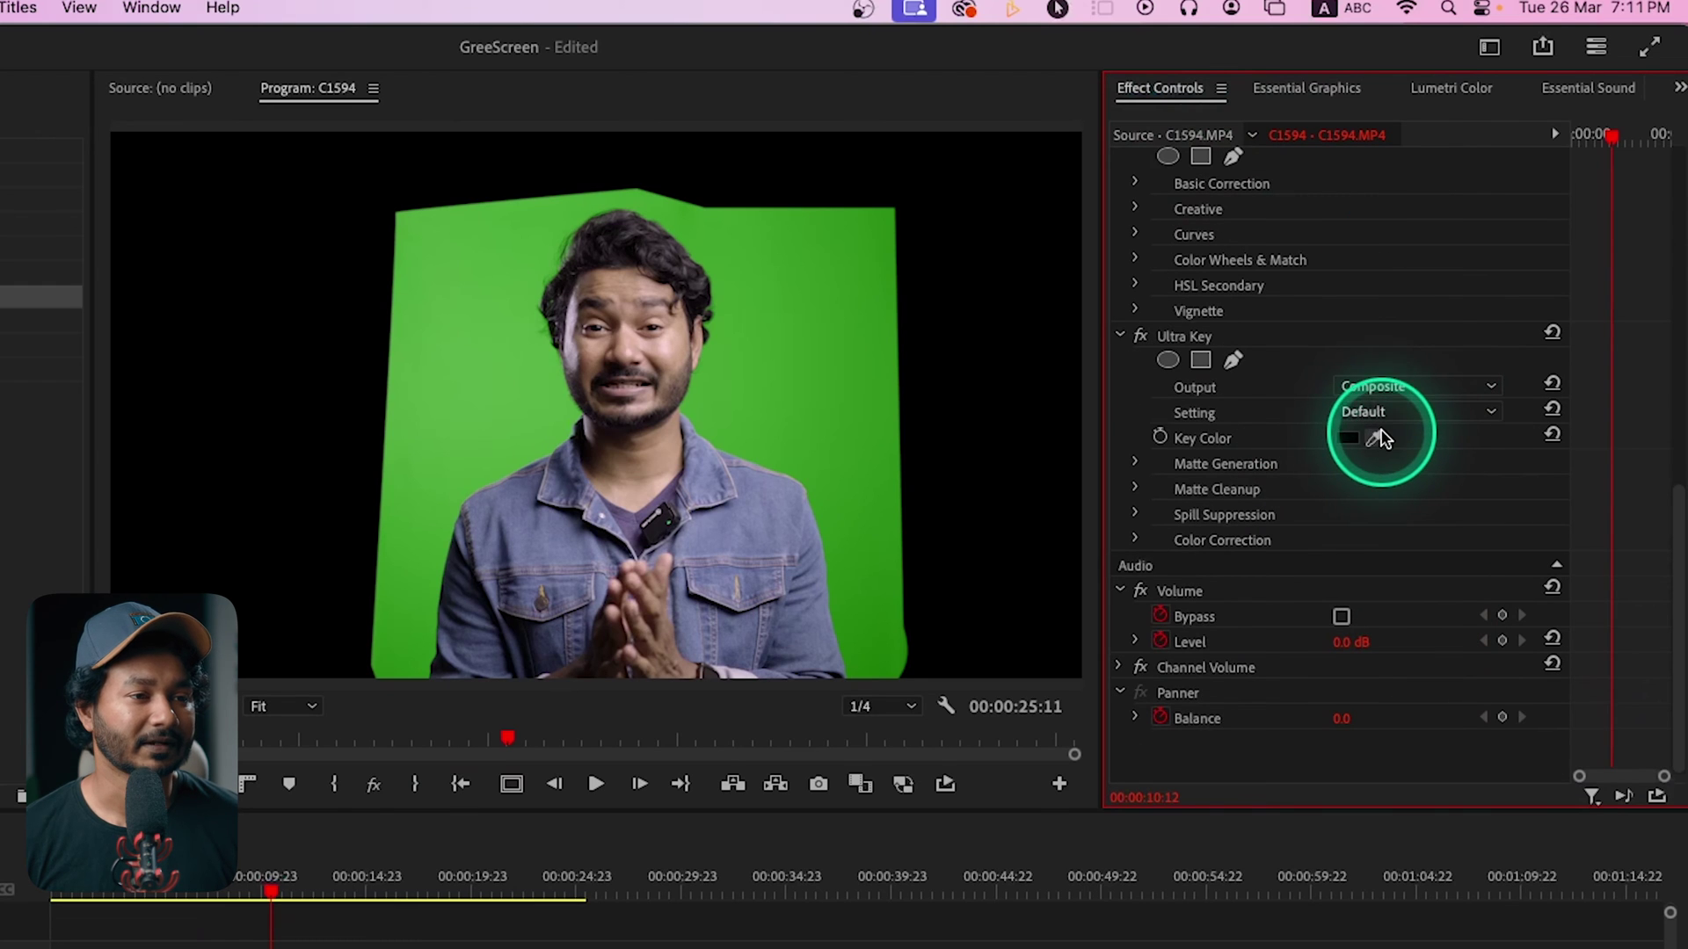
click(1376, 439)
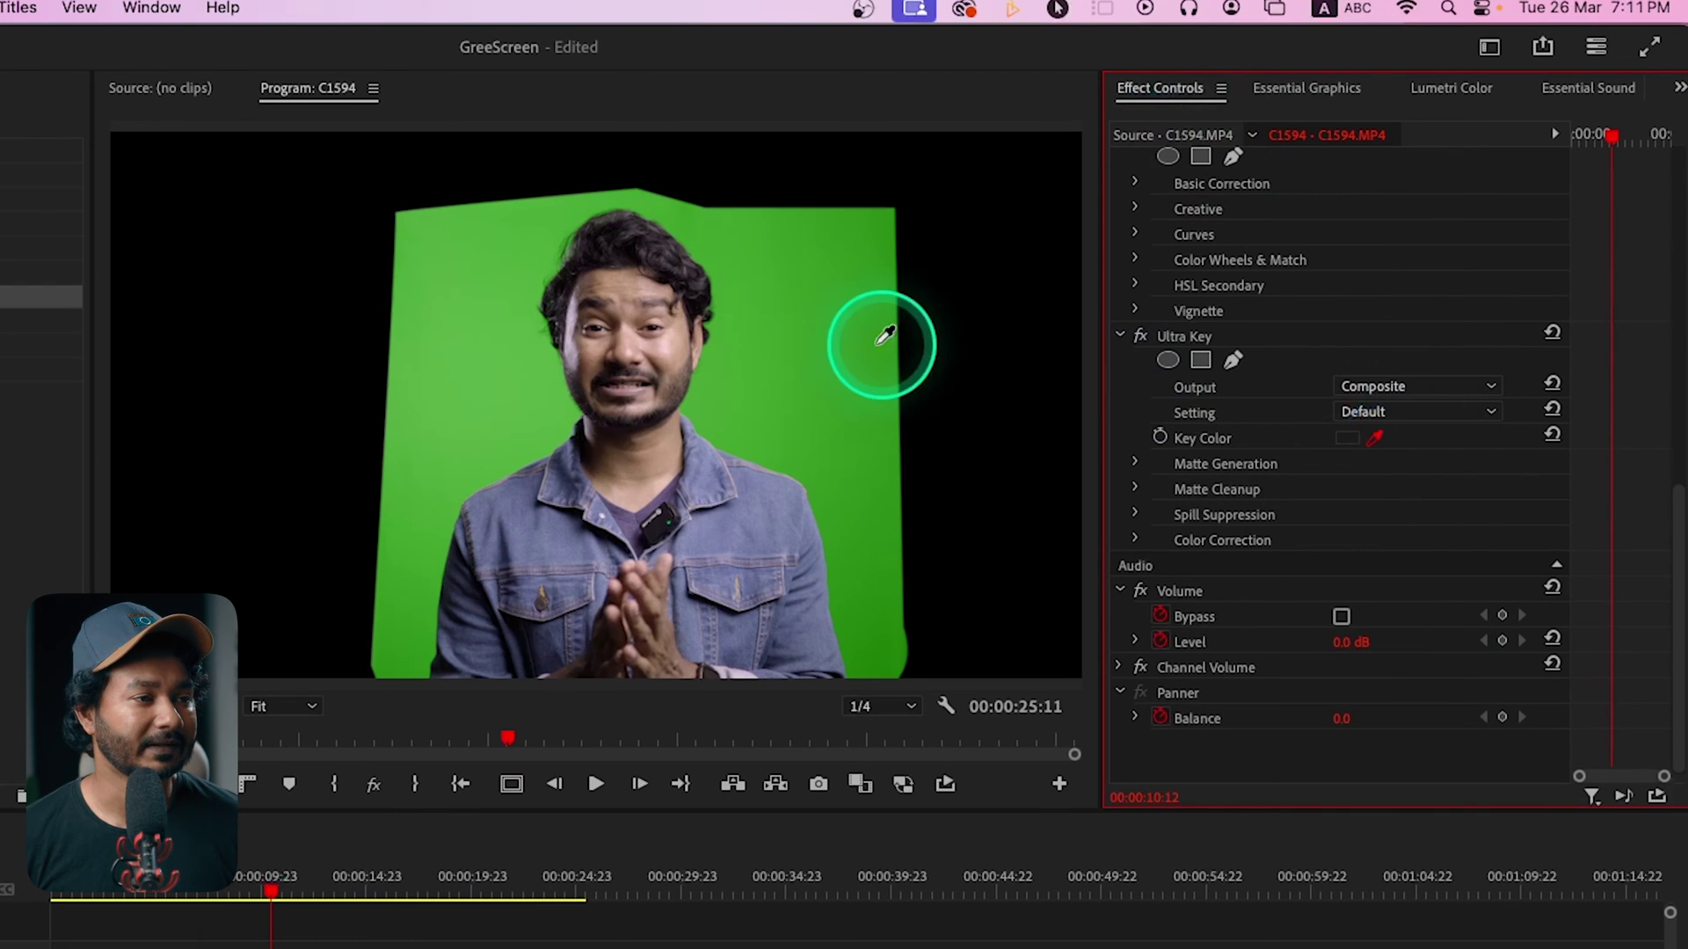
click(801, 348)
click(868, 564)
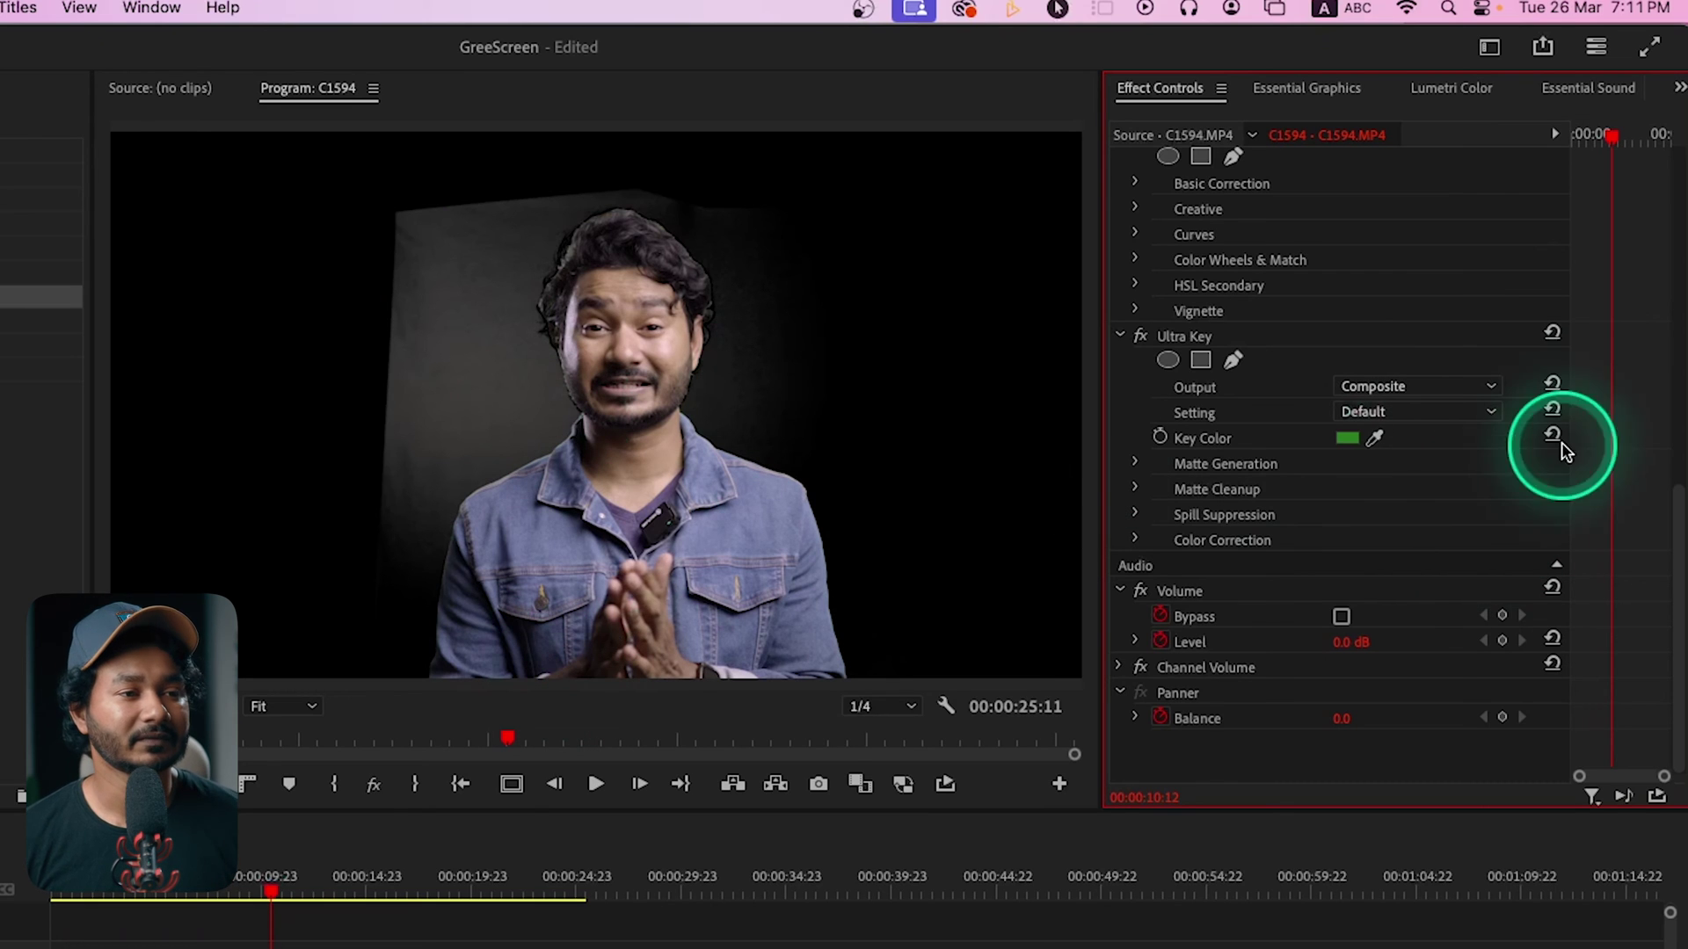
- Switch the Ultra Key effect's output to Alpha Channel to inspect the matte
click(1435, 387)
click(1436, 437)
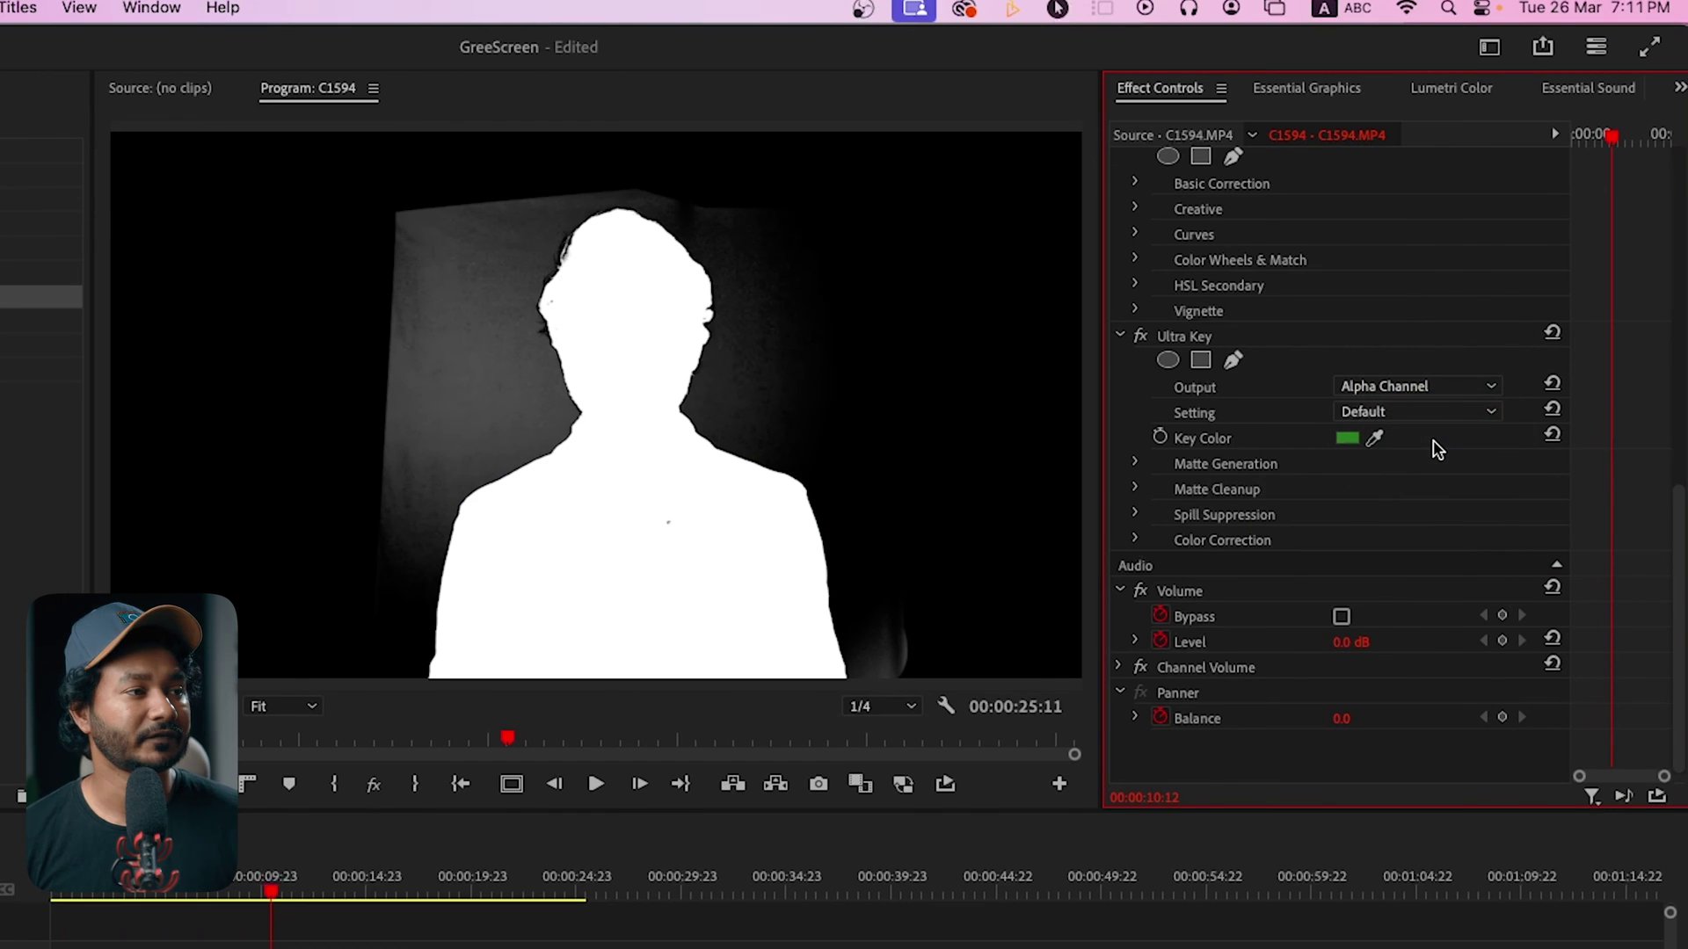
click(1437, 443)
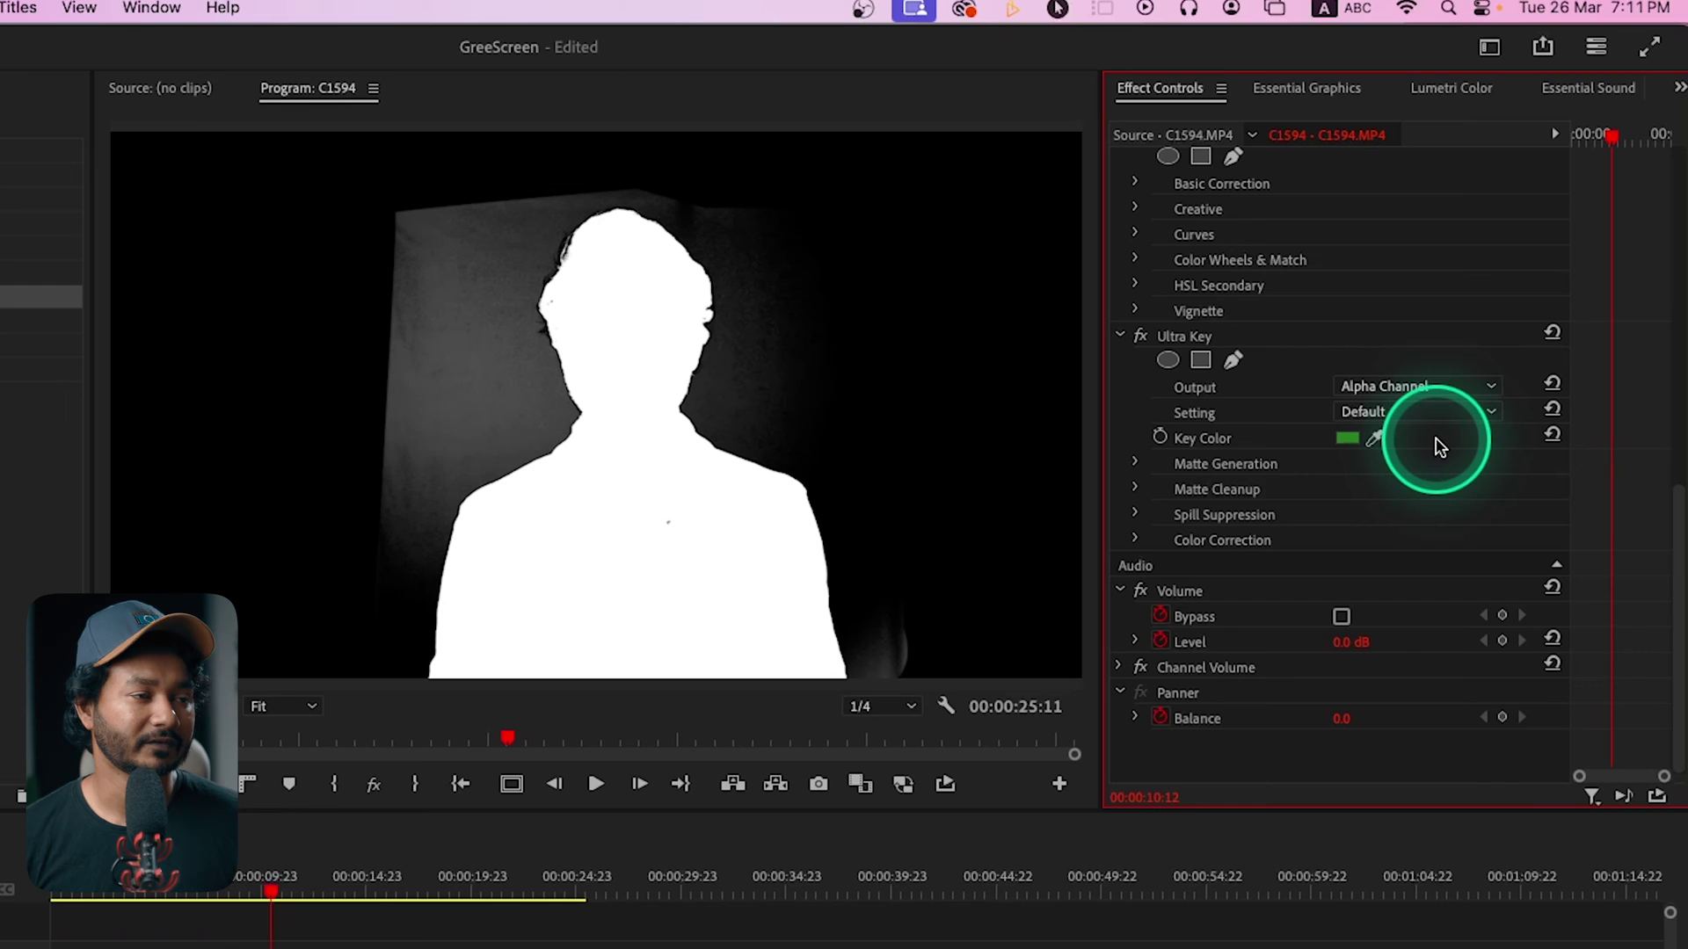
drag(1438, 446, 1139, 468)
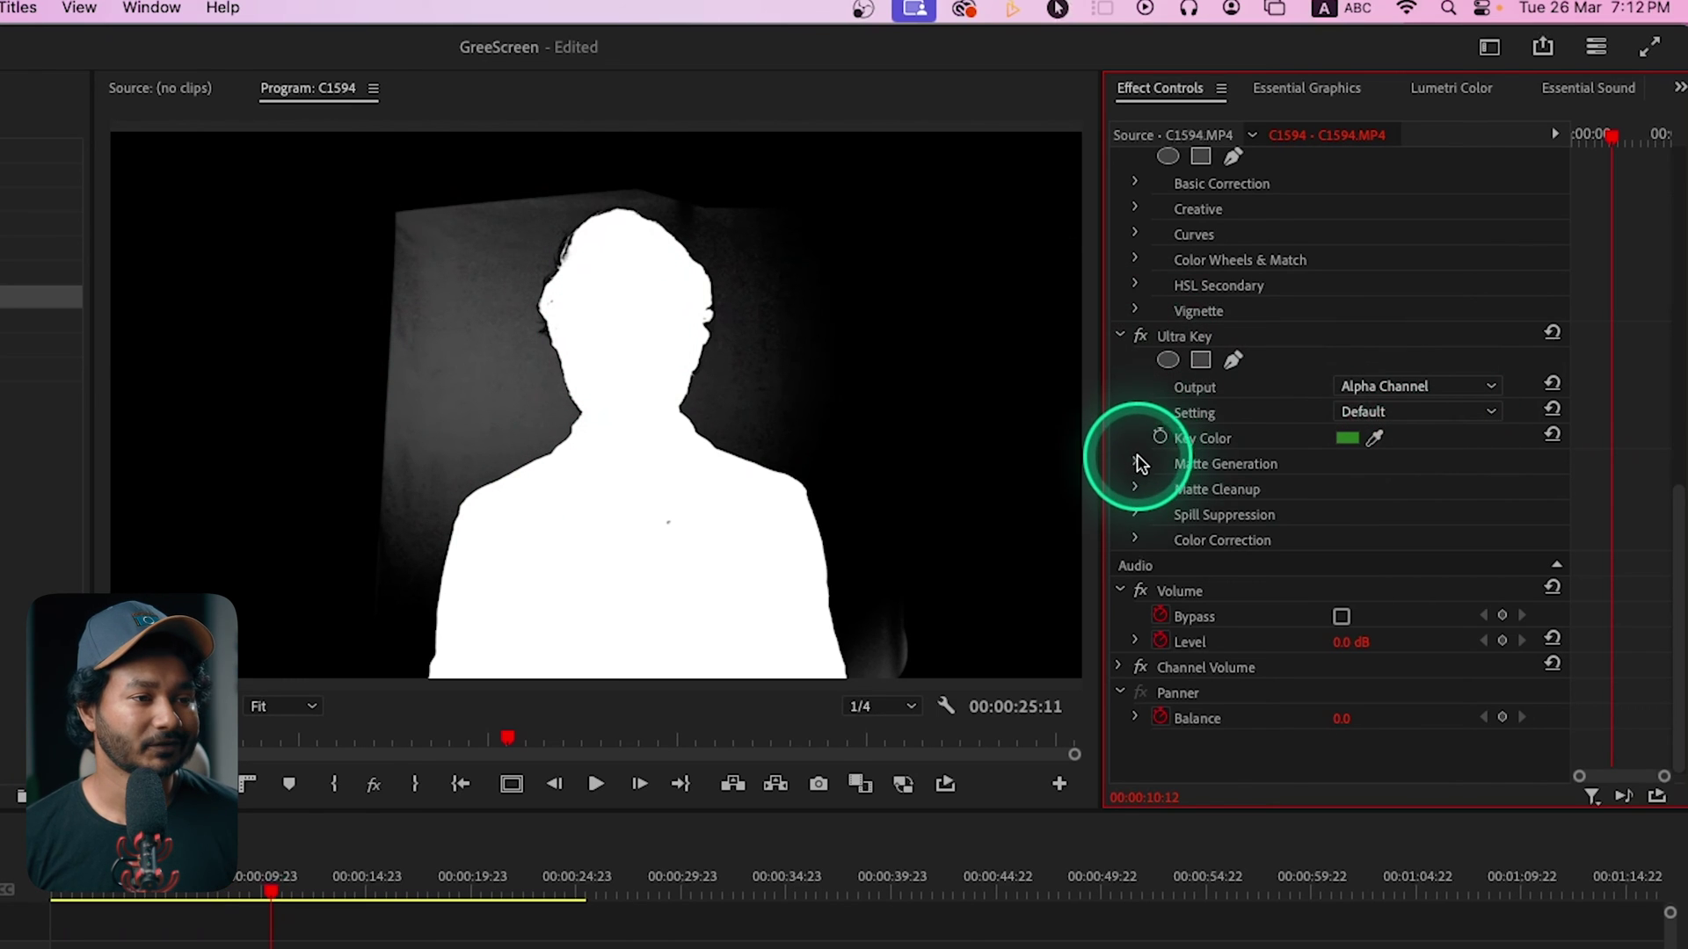
- Set the Highlight value in Ultra Key's Matte Generation settings to 0
click(1136, 464)
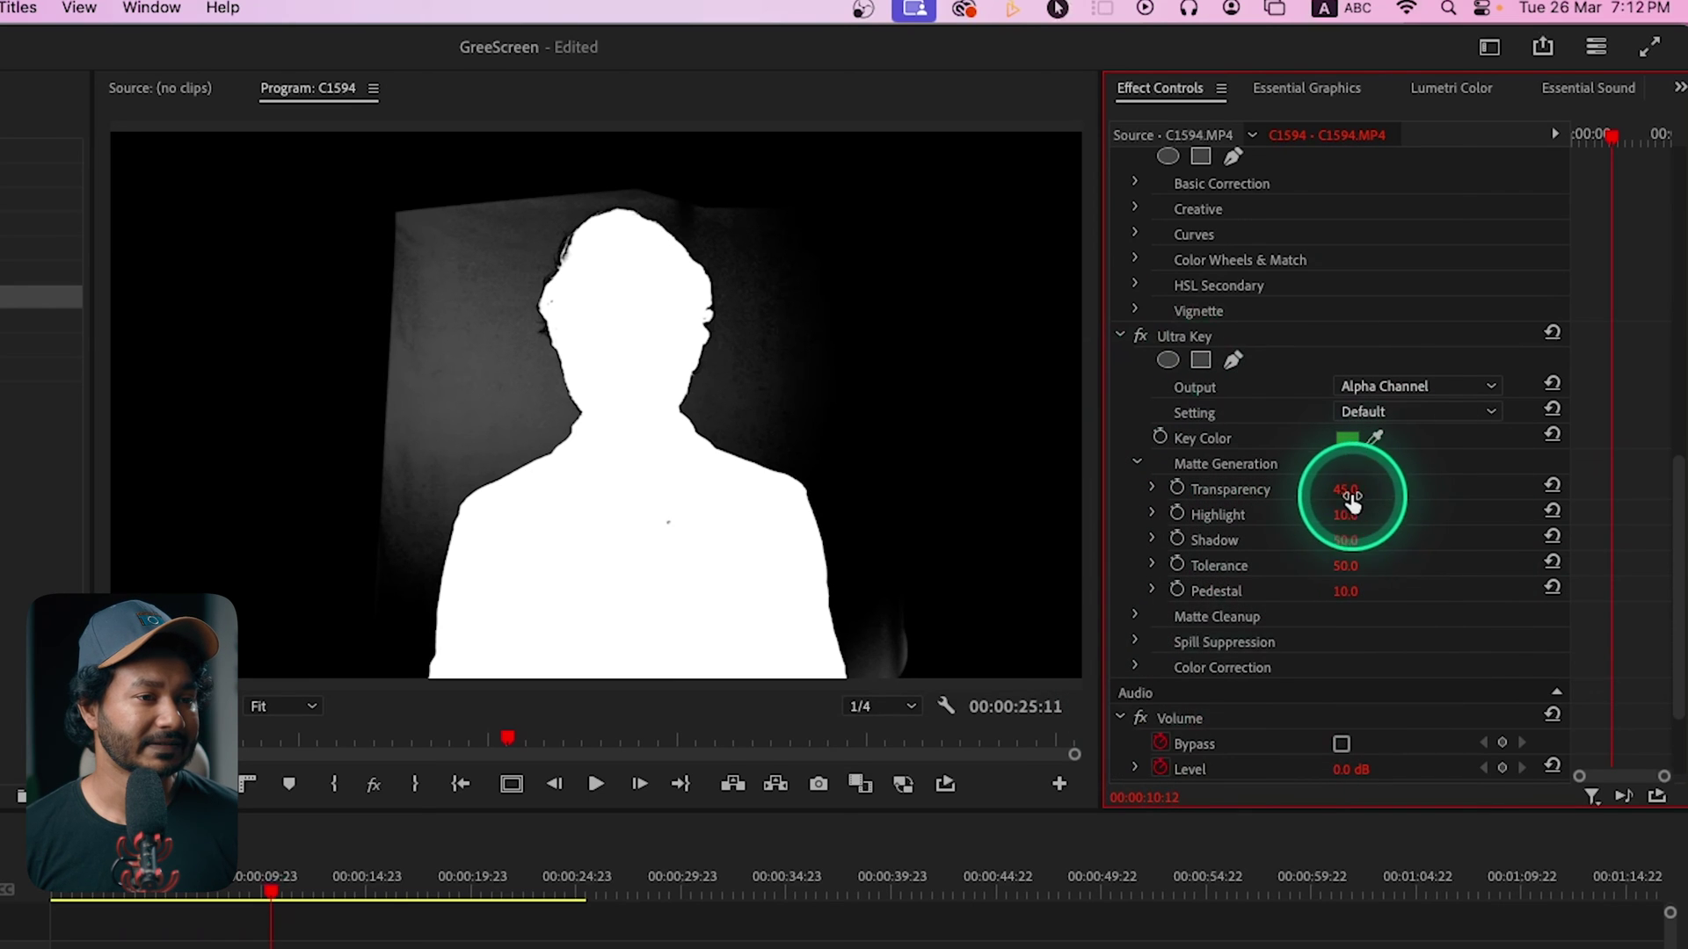
click(1348, 517)
text(0)
key(Return)
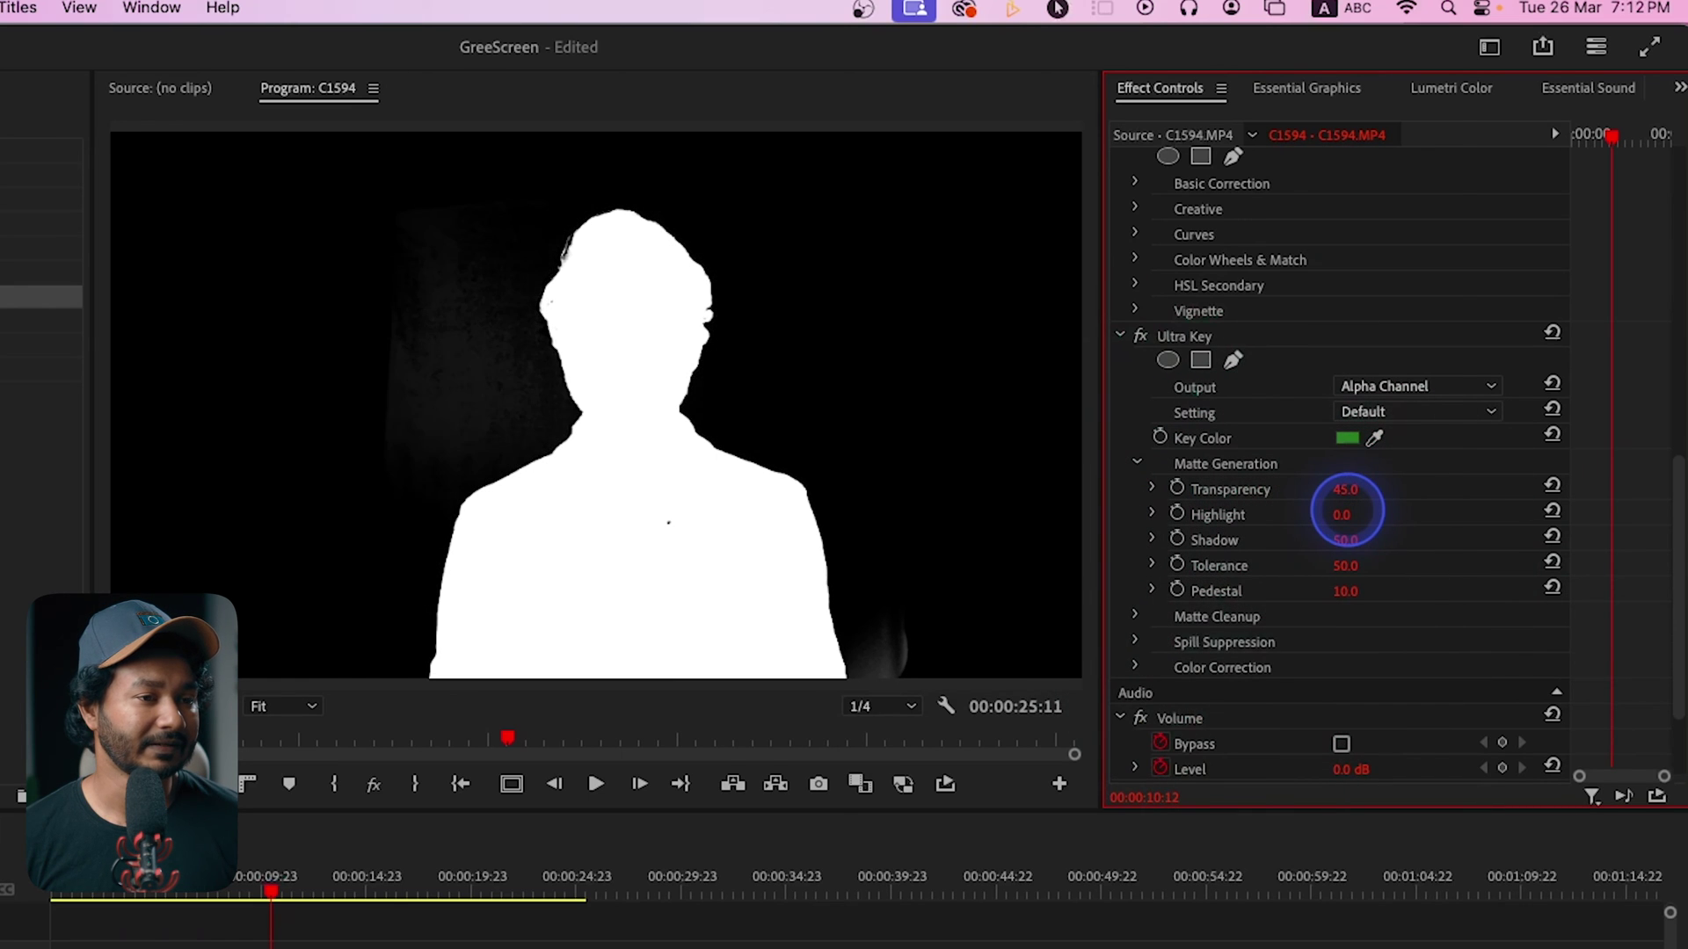
click(1342, 516)
text(2)
key(Return)
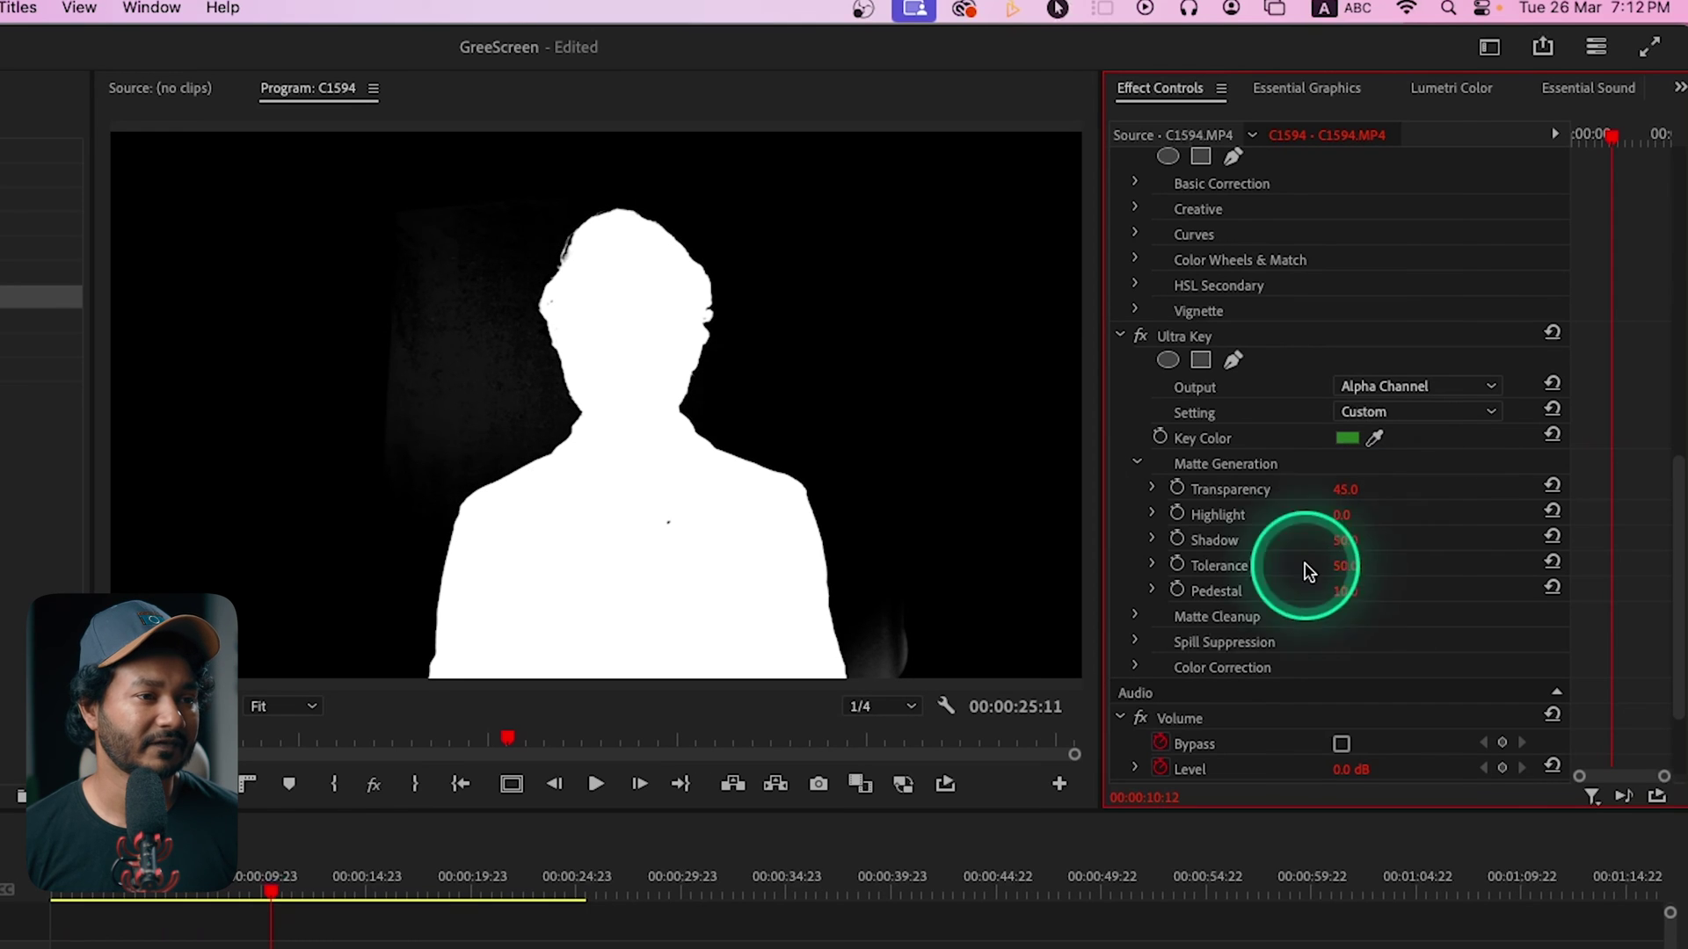
- Adjust Matte Generation to Shadow 50, Tolerance 78 and Pedestal 24 to clear the remaining grey from the backdrop
drag(1325, 550, 1342, 538)
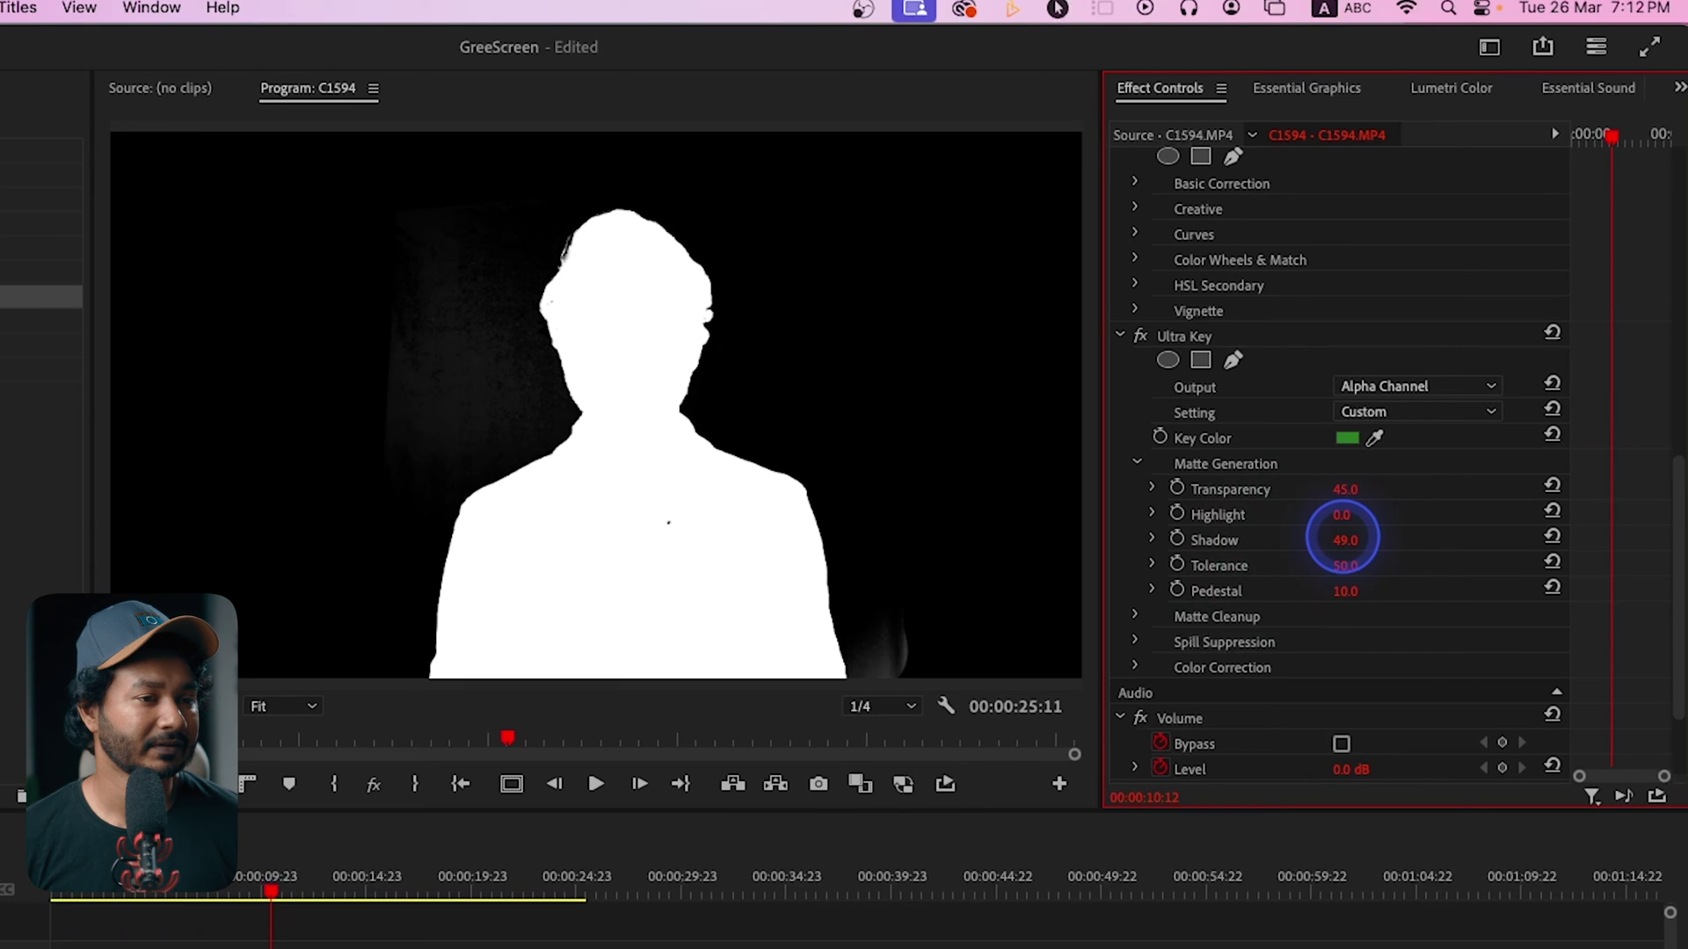
click(1361, 570)
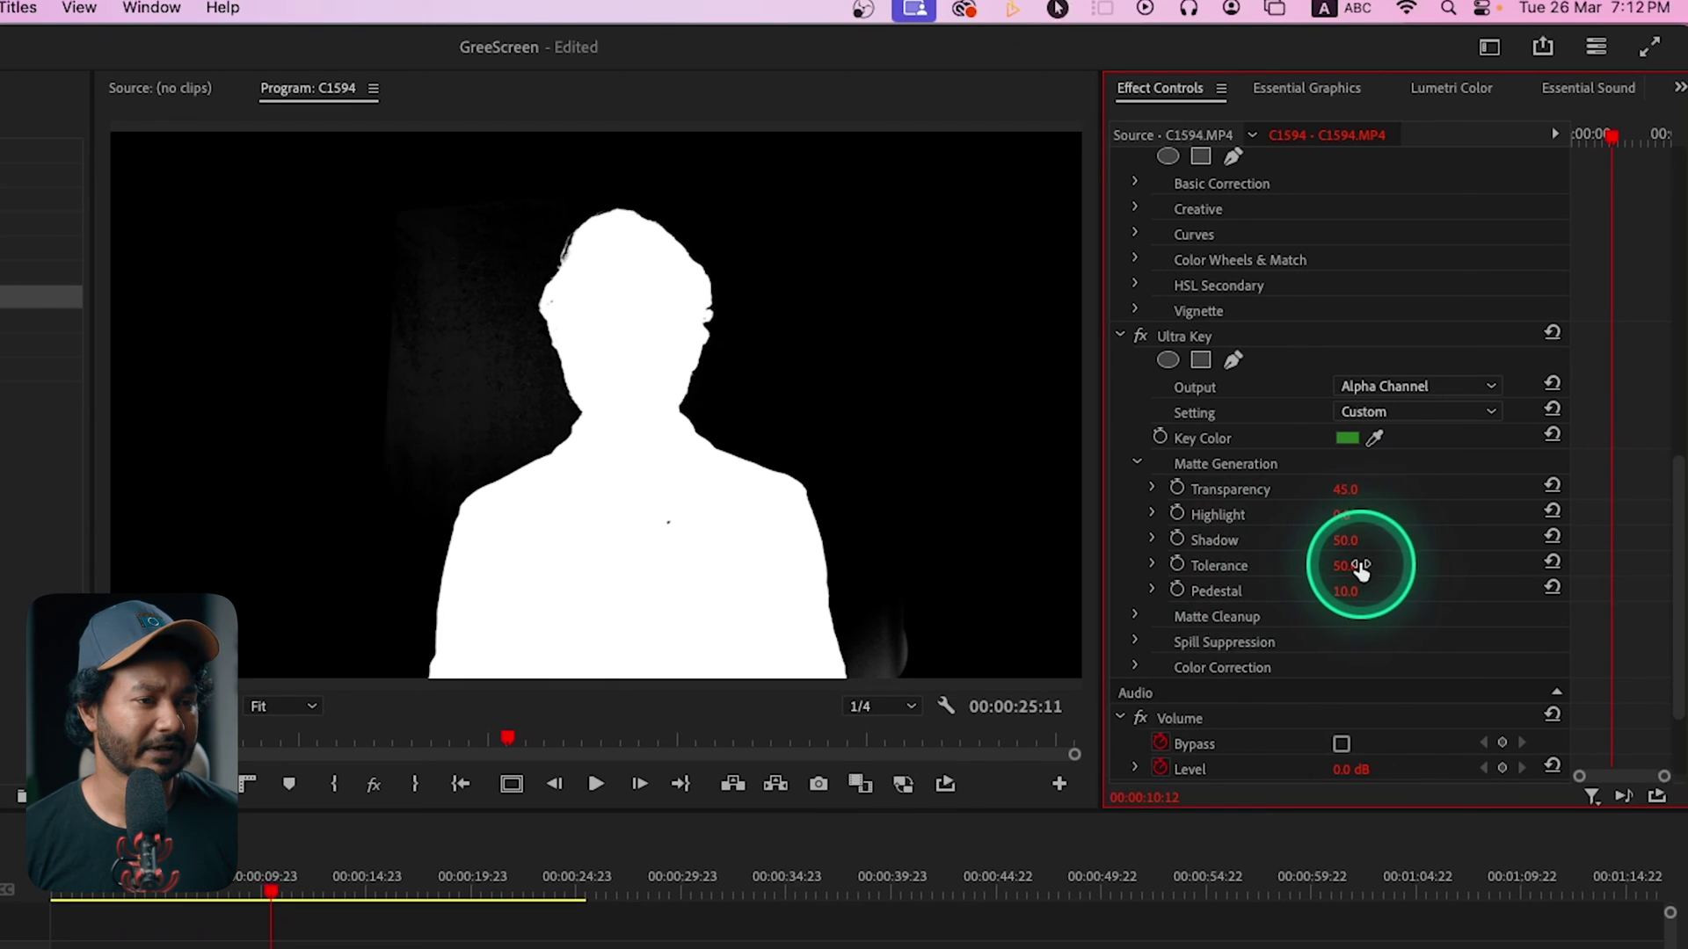
drag(1349, 574, 1346, 570)
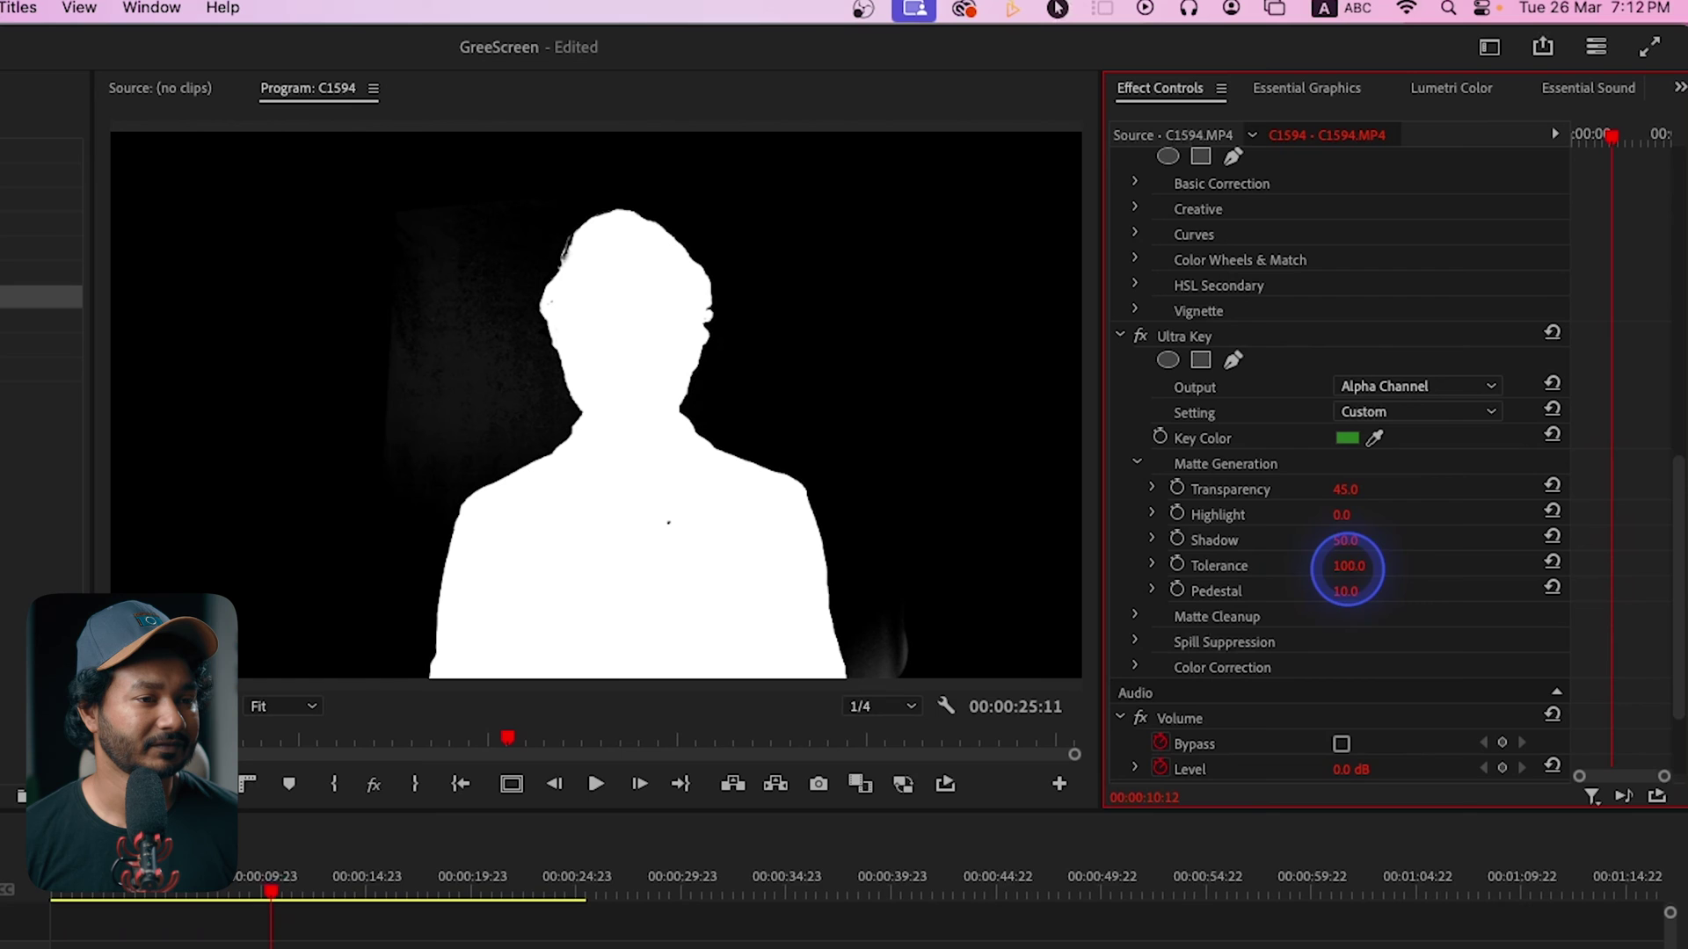
drag(1359, 572, 1327, 590)
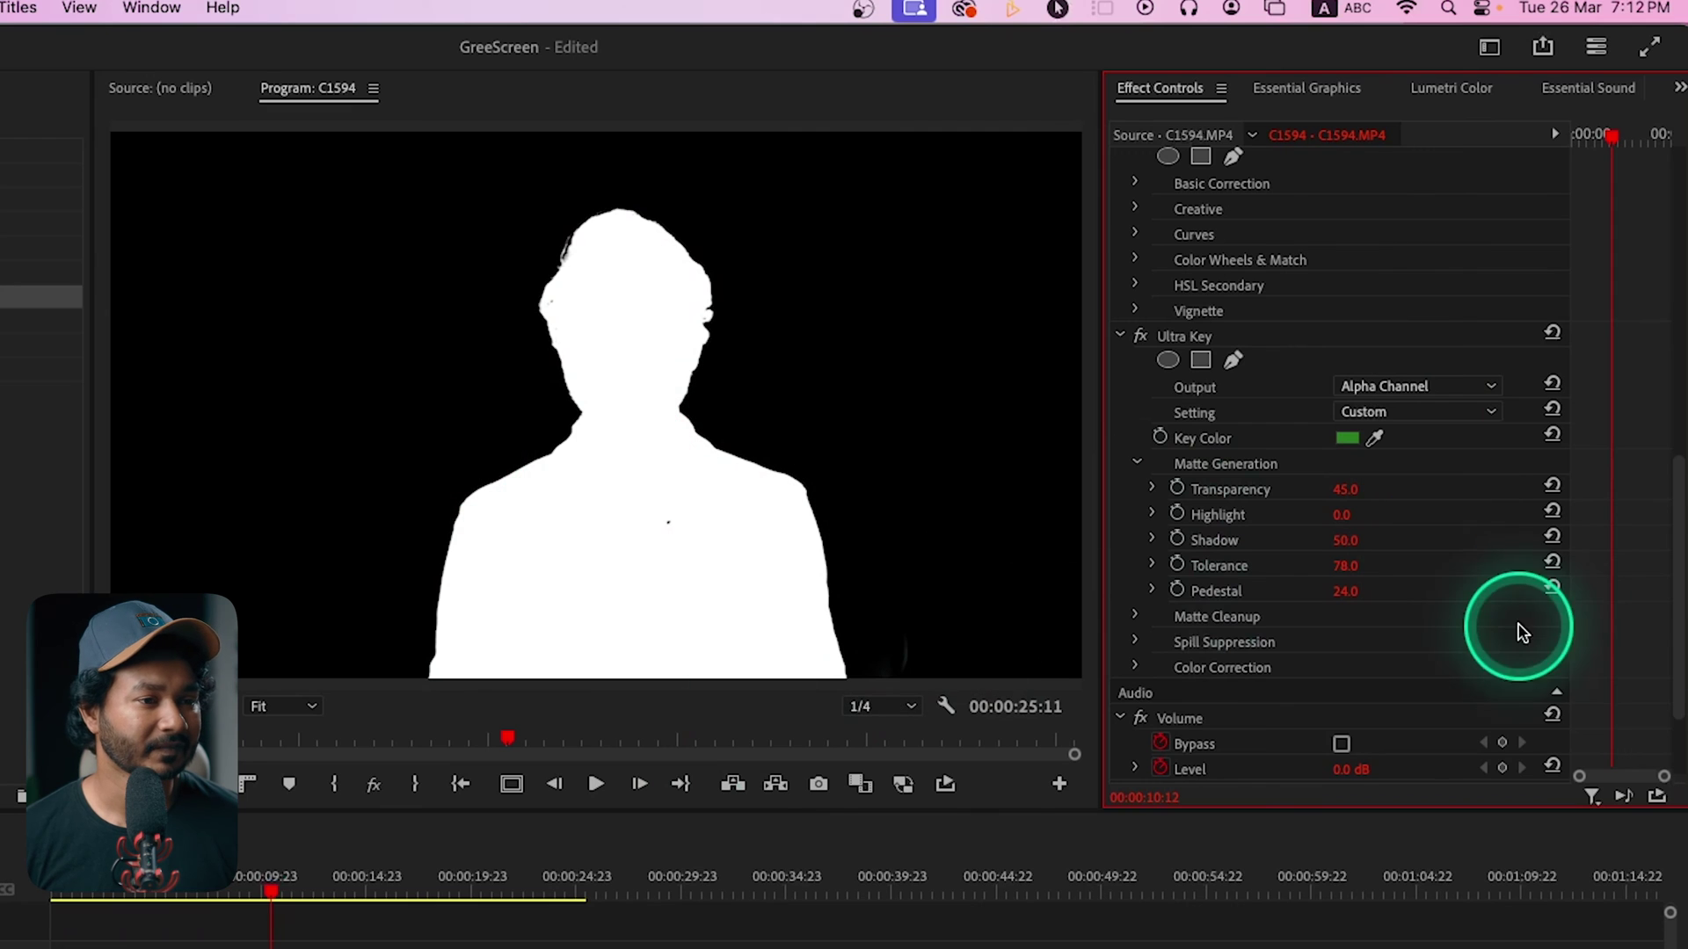
- Set Choke to 6 in Ultra Key's Matte Cleanup settings
click(1133, 617)
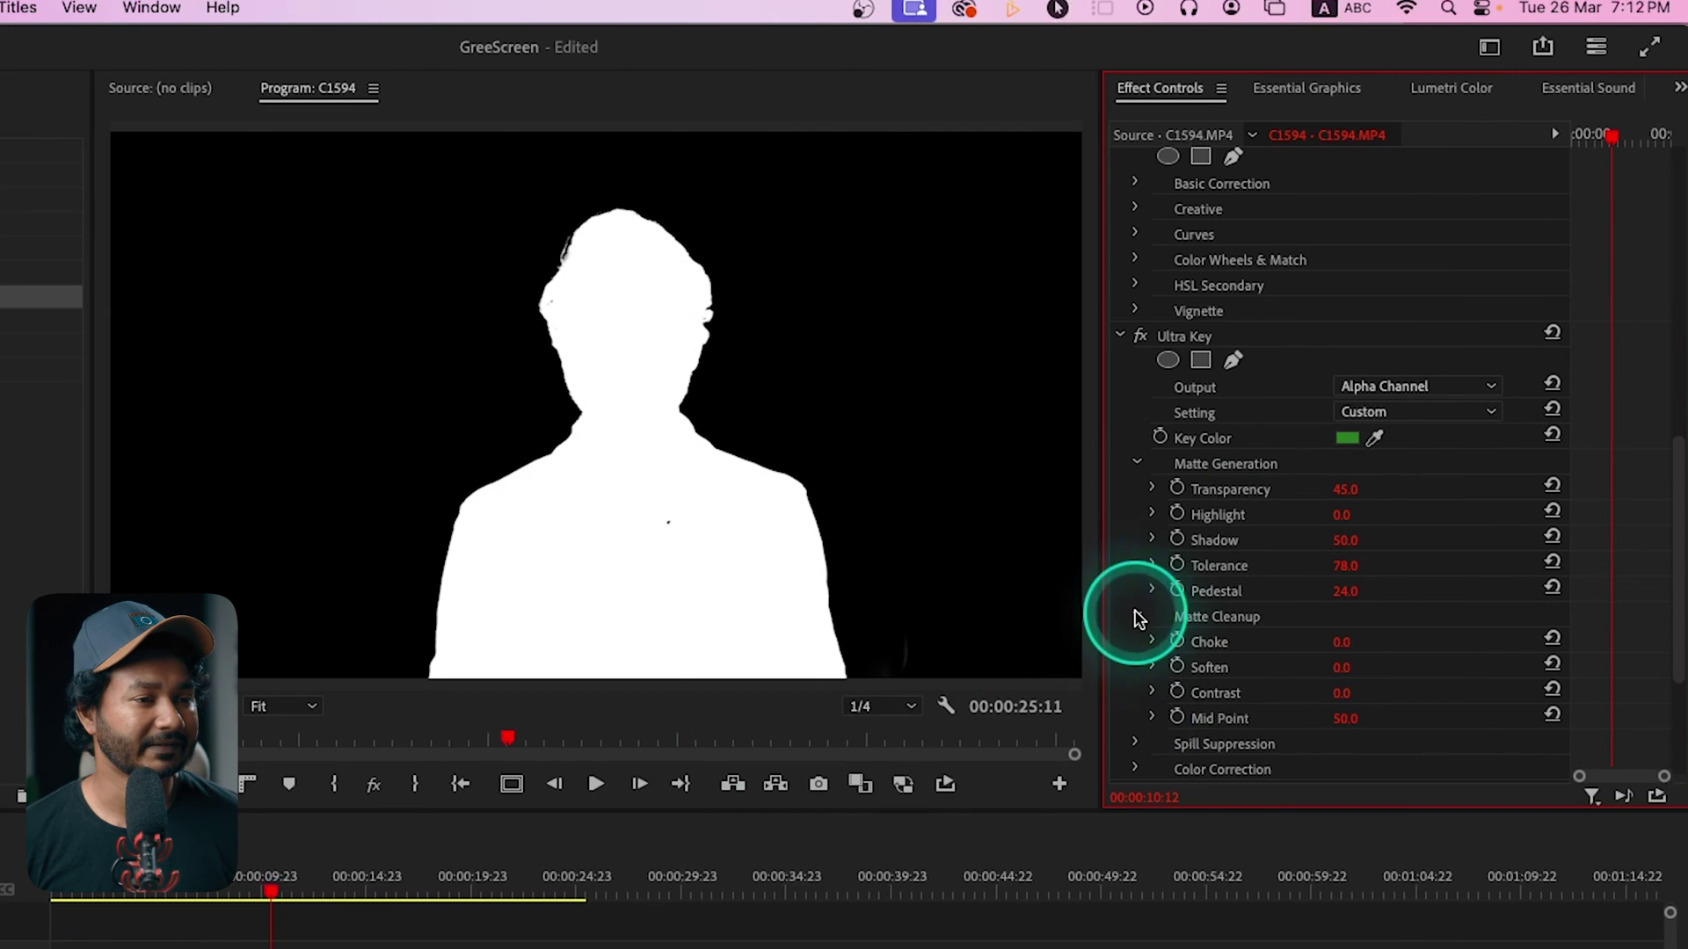
scroll(1407, 661, down, 3)
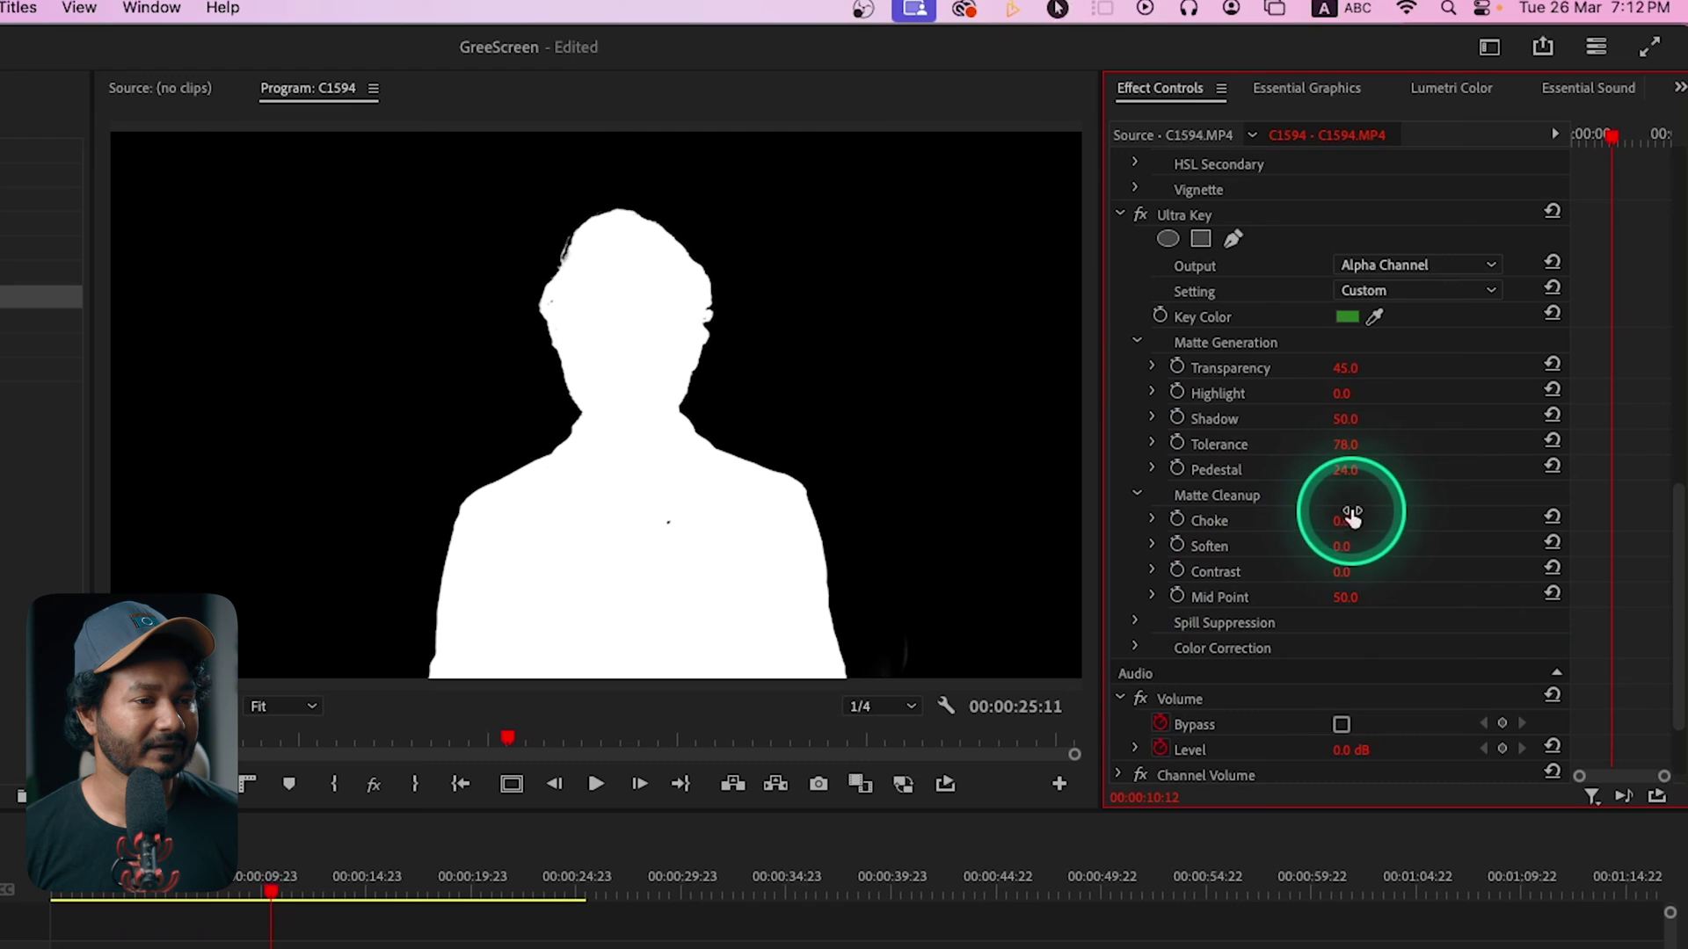
drag(1347, 515, 1387, 489)
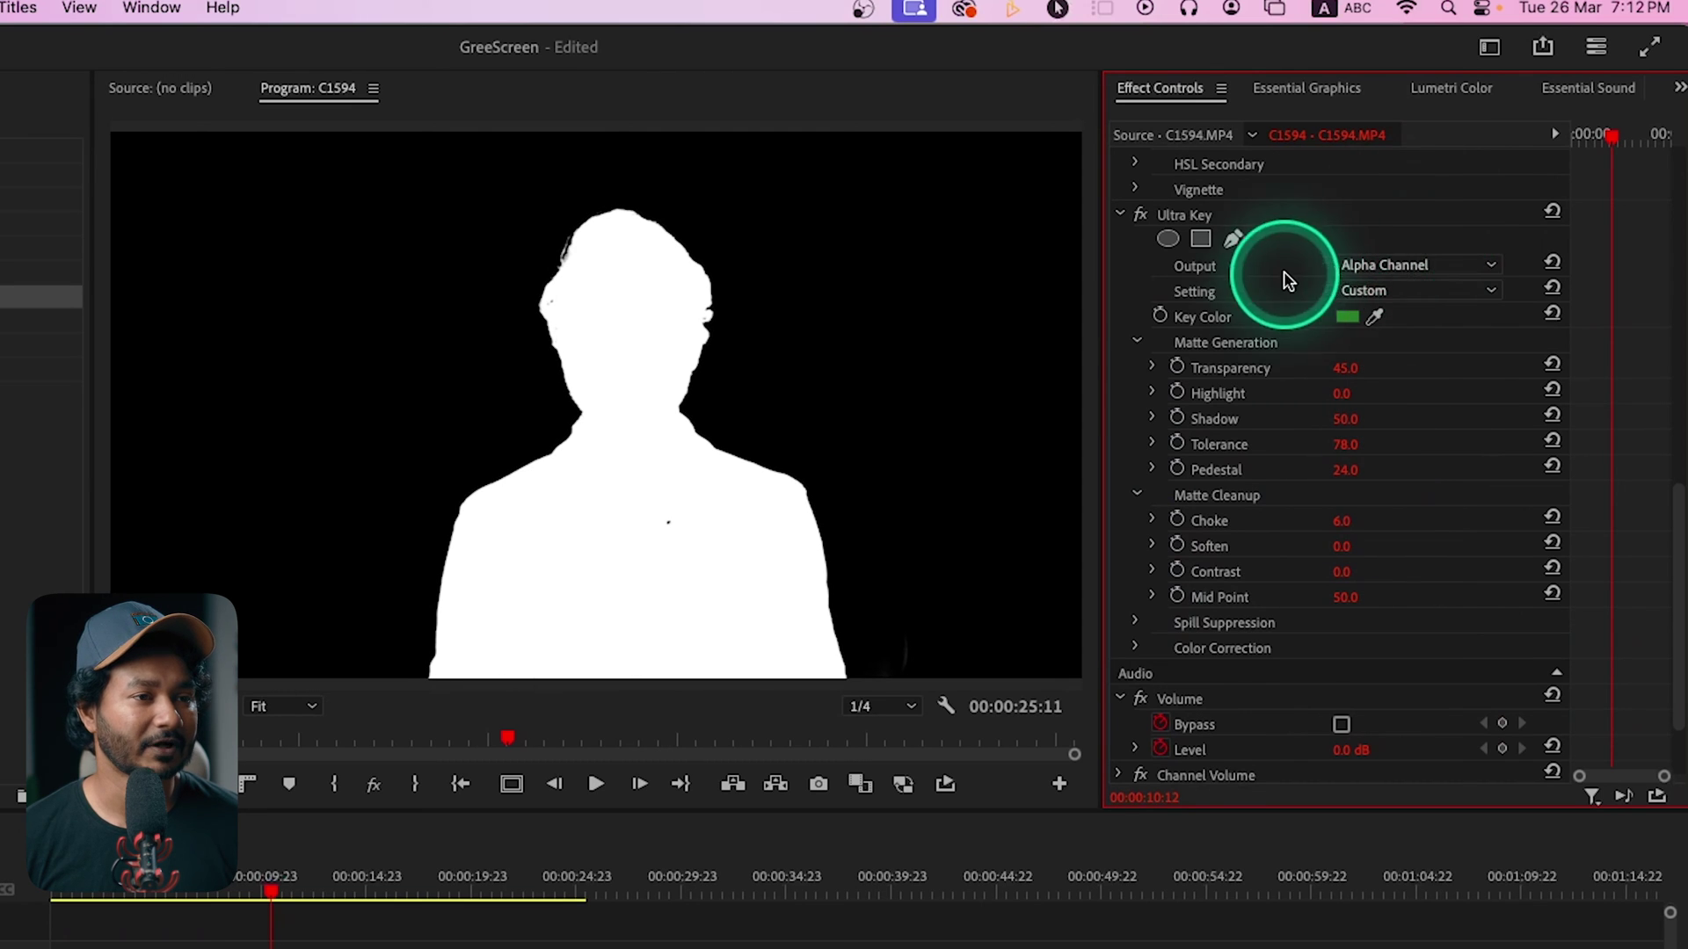
- Return Ultra Key's output to Composite and set Matte Cleanup's Soften to 7 and Contrast to 12
click(1459, 269)
click(1444, 290)
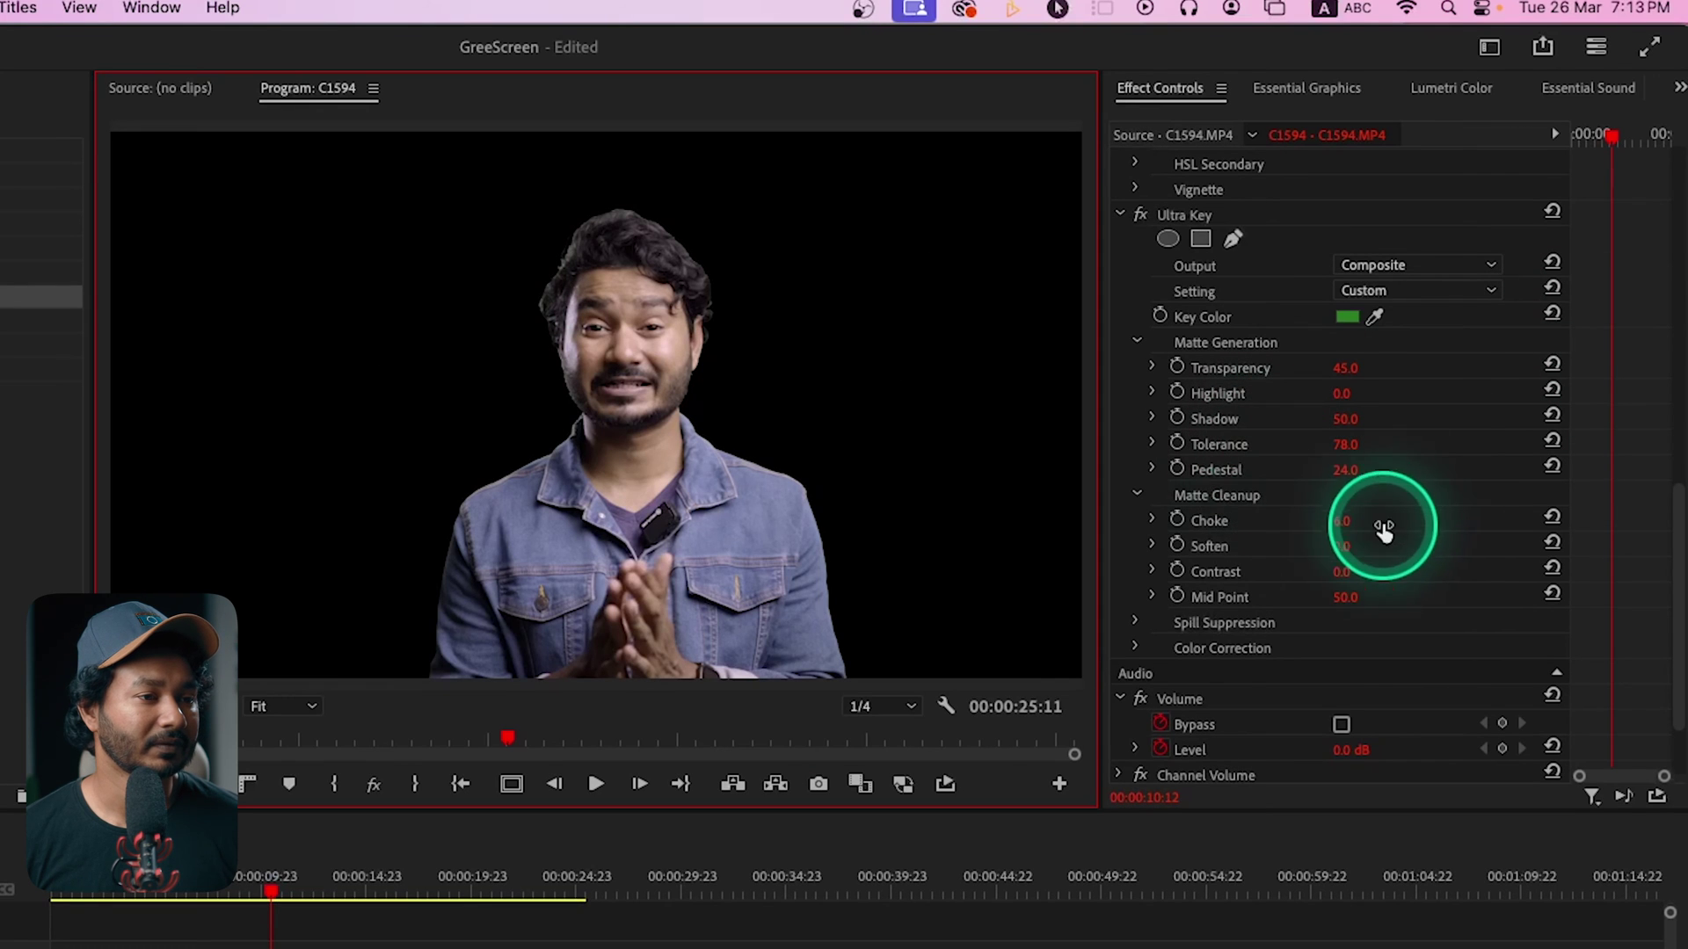
drag(1345, 549, 1354, 547)
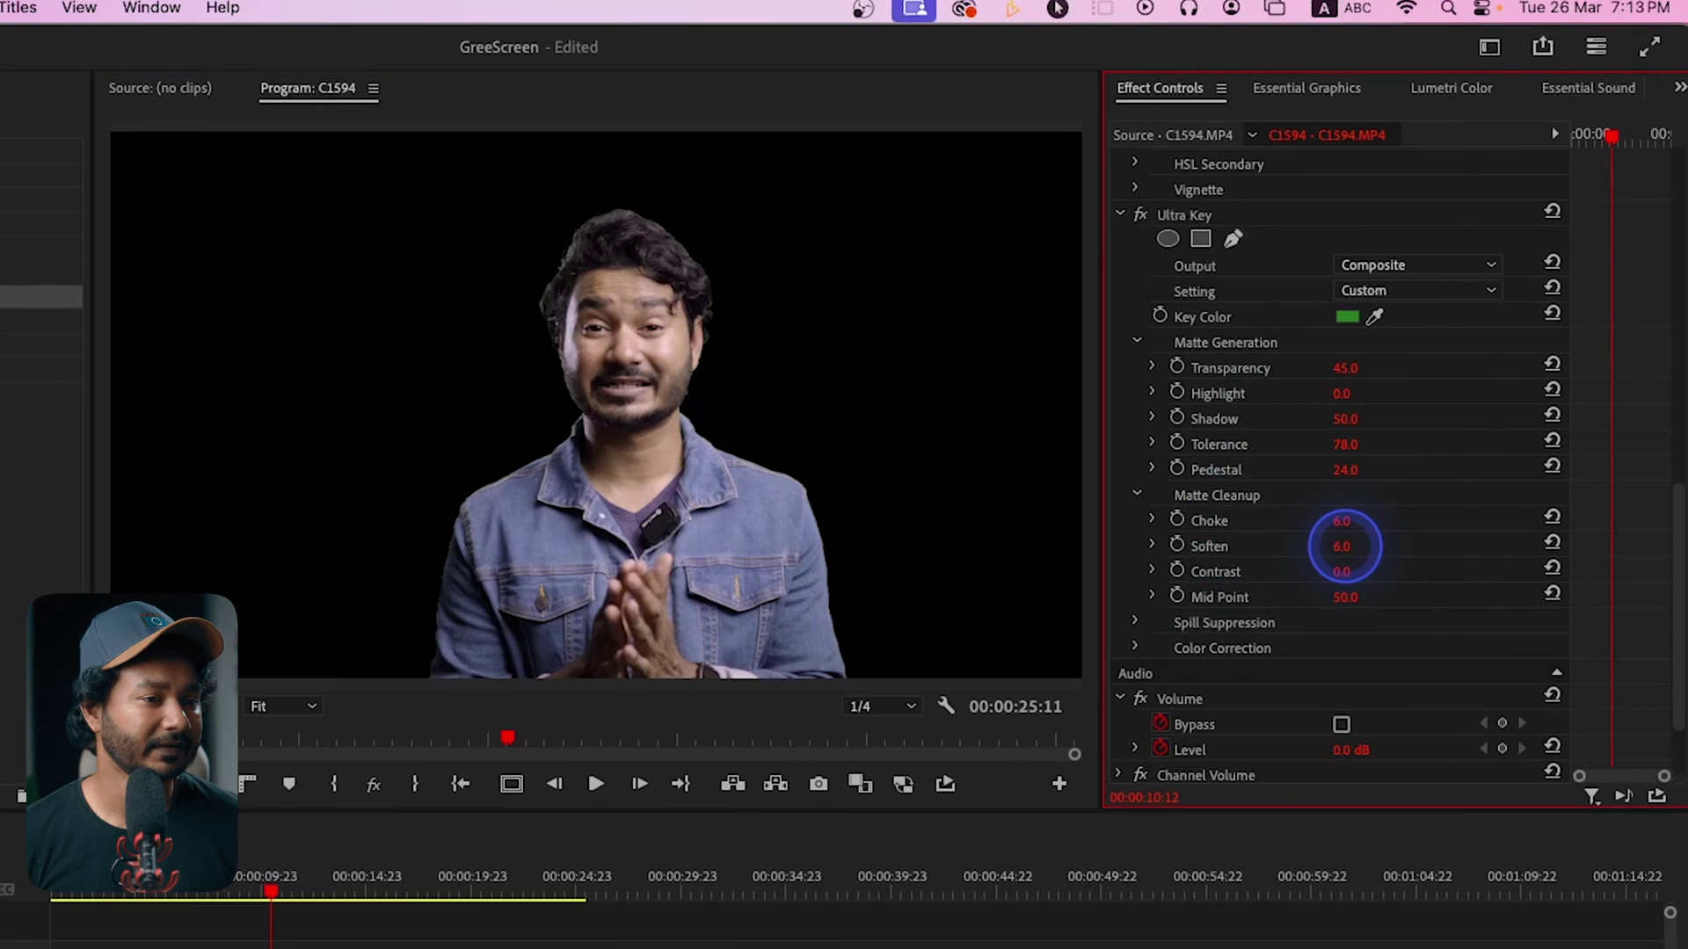
click(1343, 571)
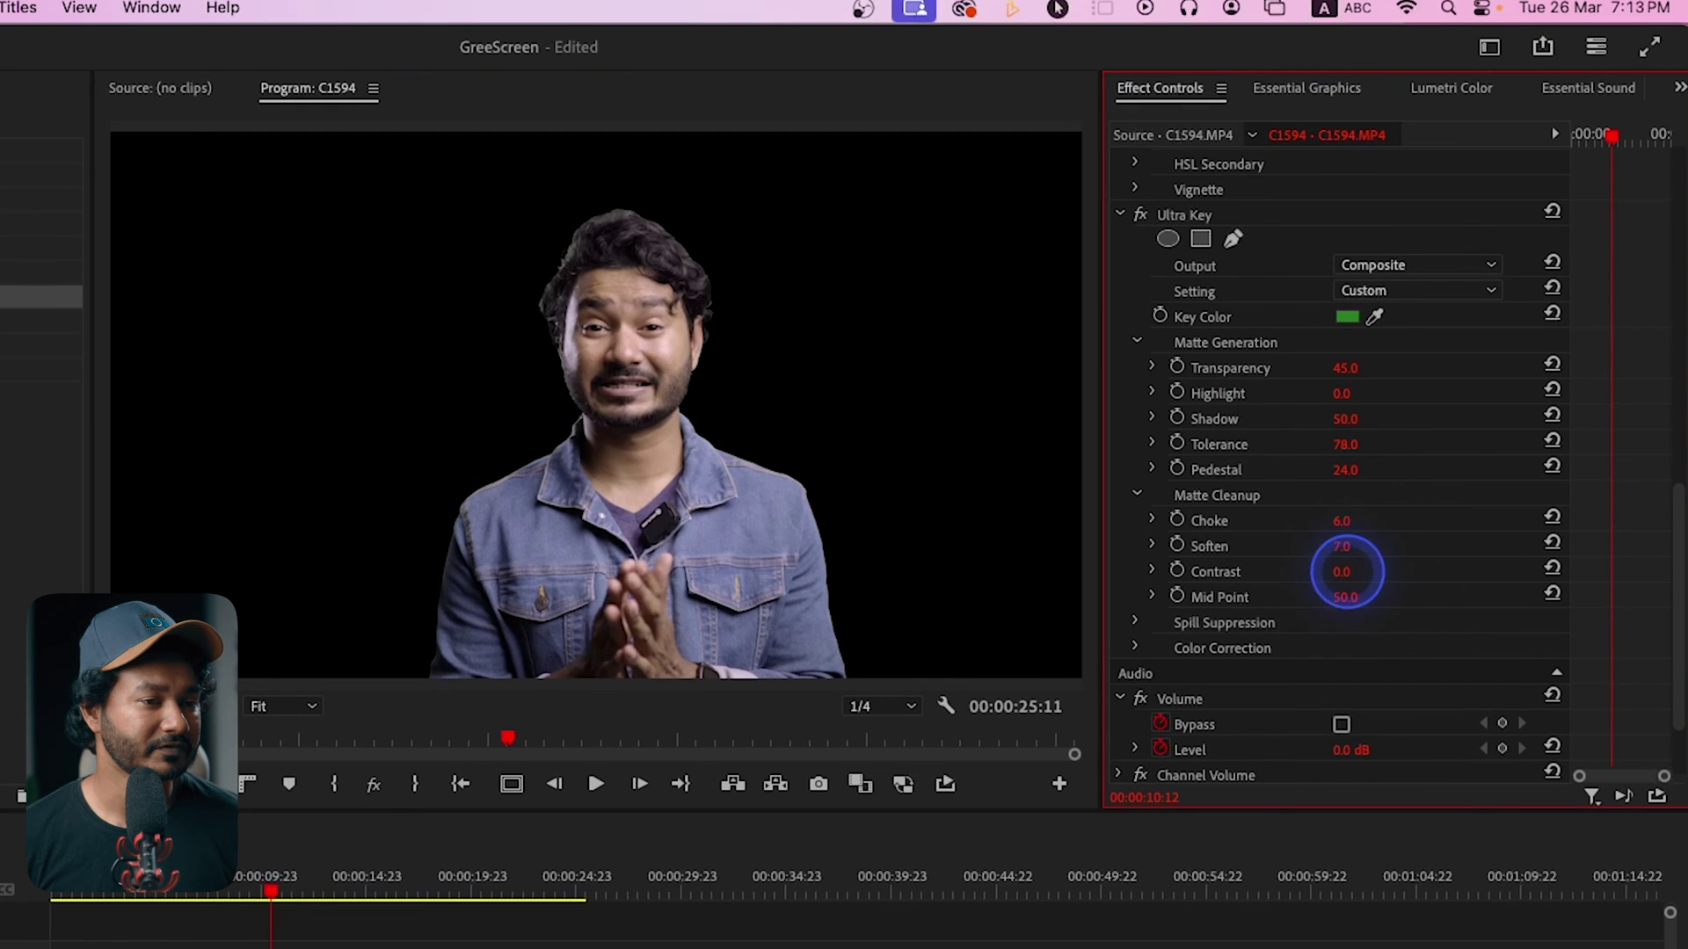
- Checking the presenter's hair edges up close, set Ultra Key's Spill Suppression to Spill 75 and Luma 33
click(1135, 623)
scroll(1230, 493, down, 3)
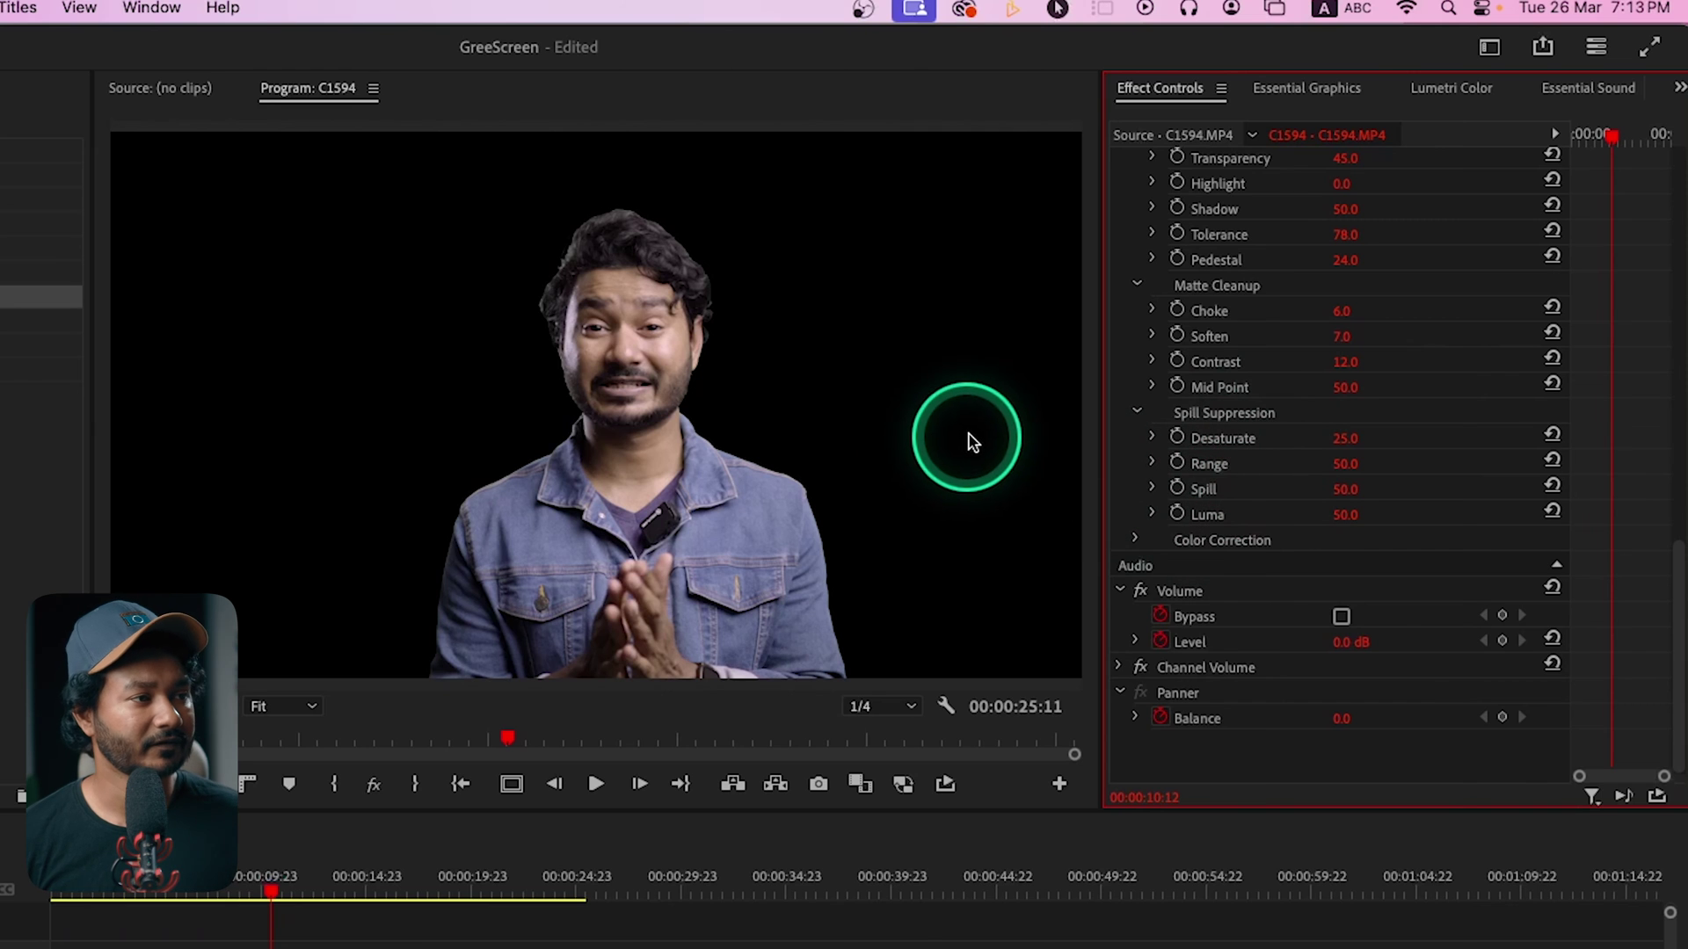
click(270, 706)
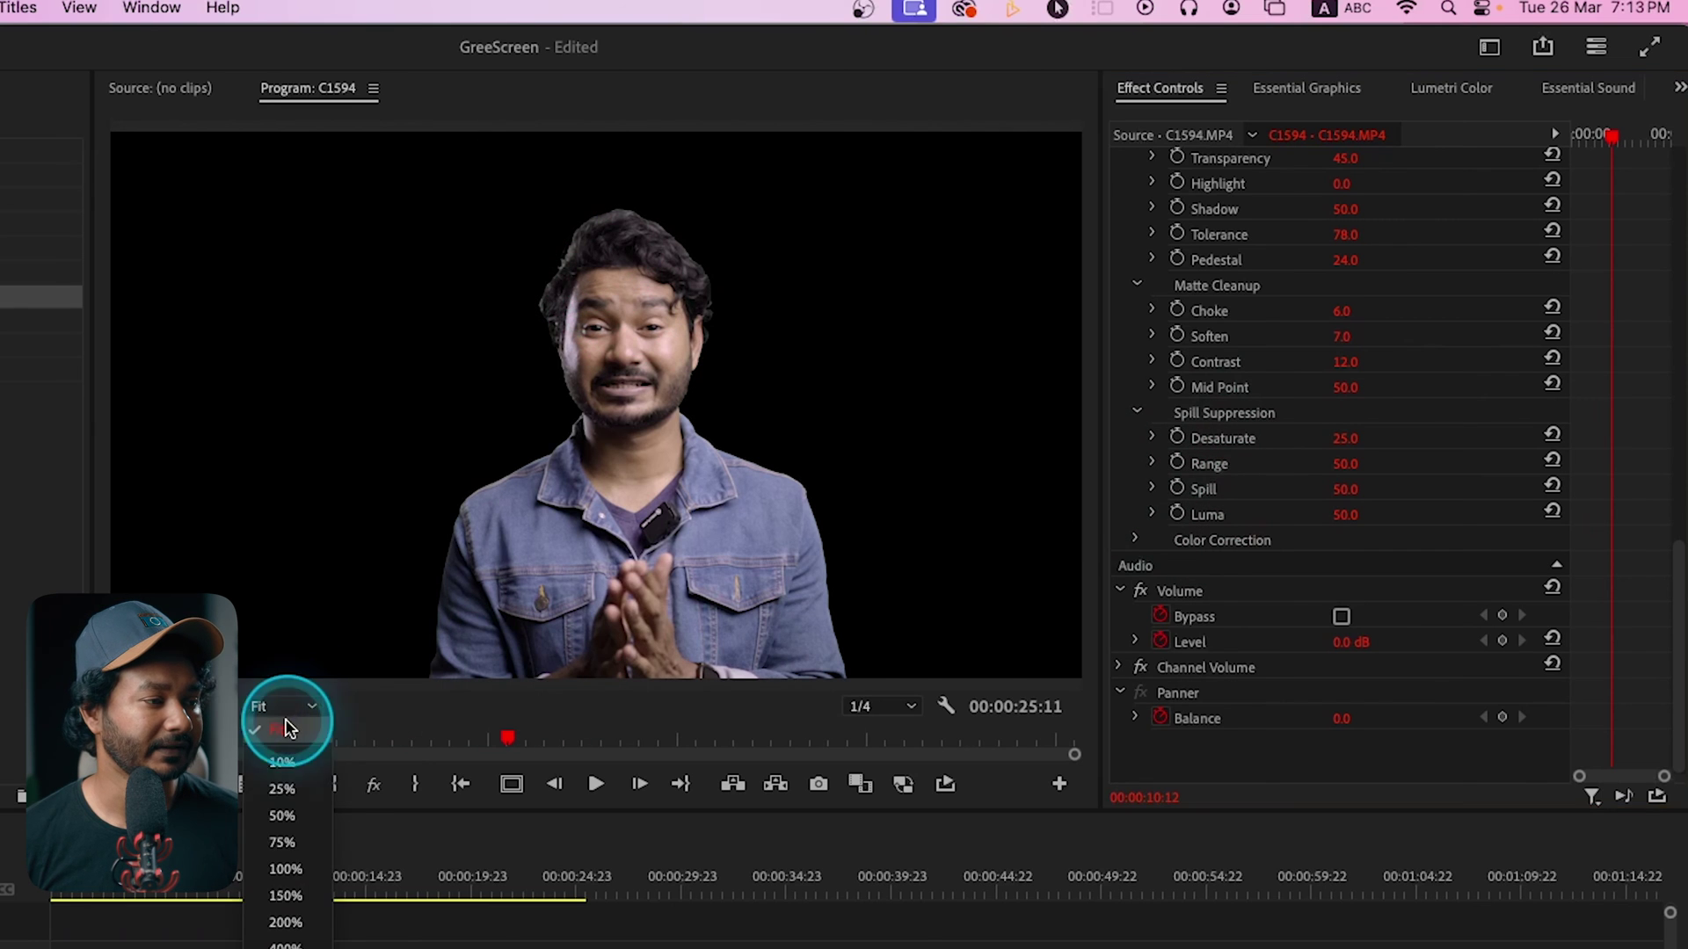
click(283, 857)
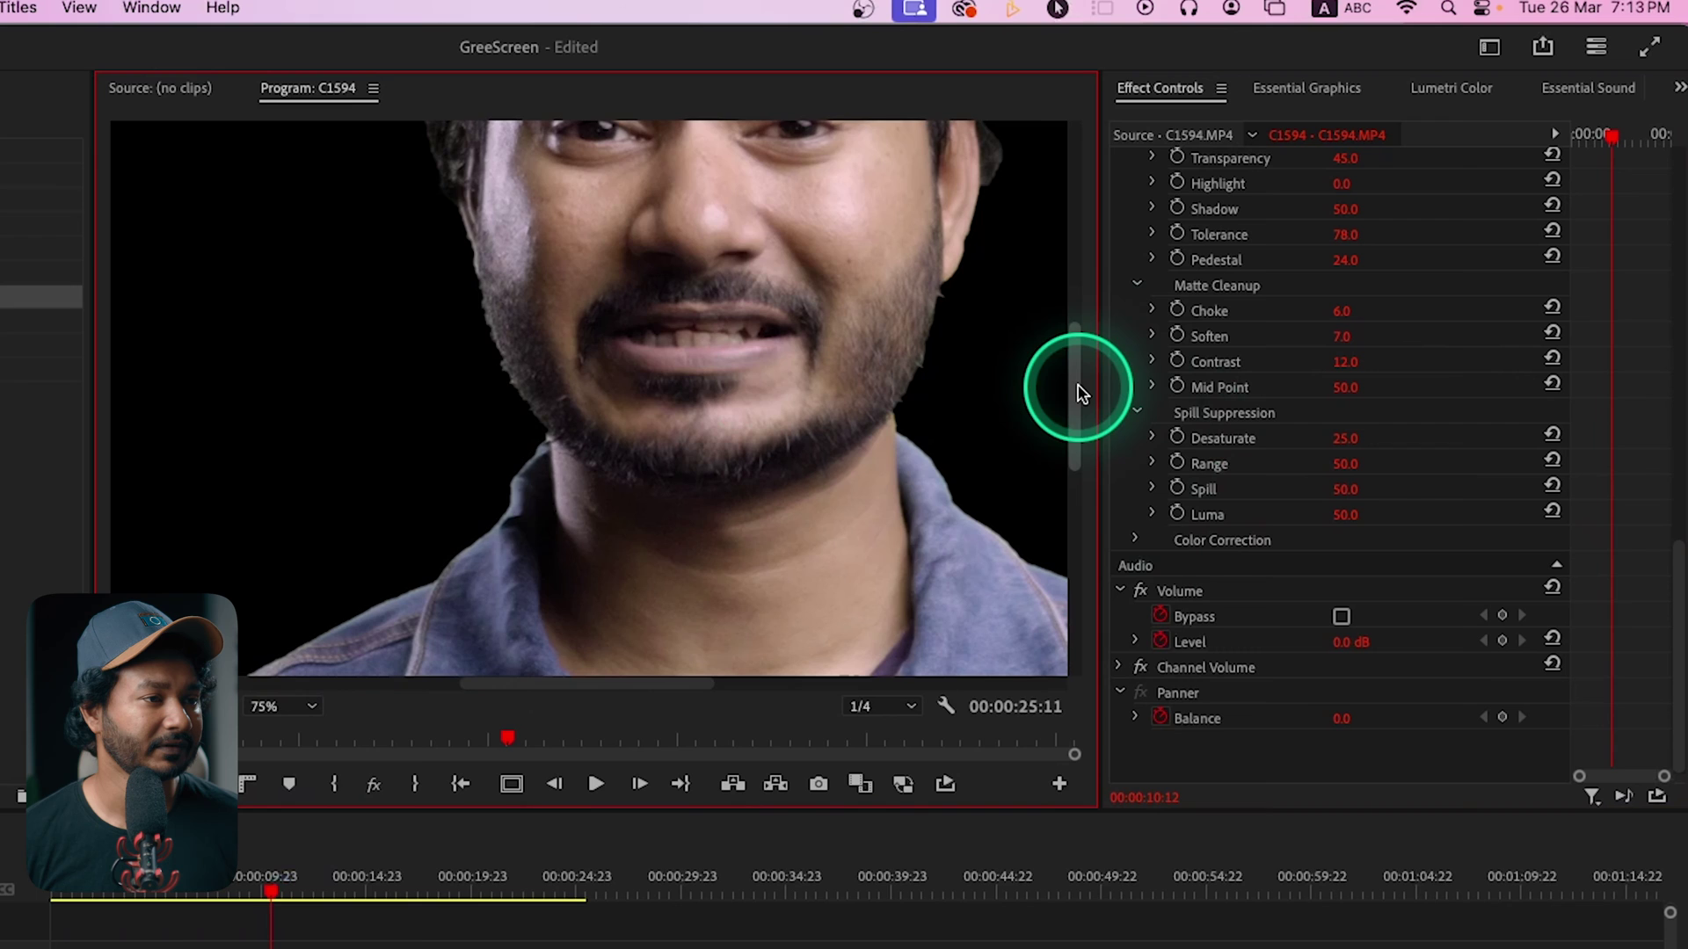
scroll(1059, 290, up, 10)
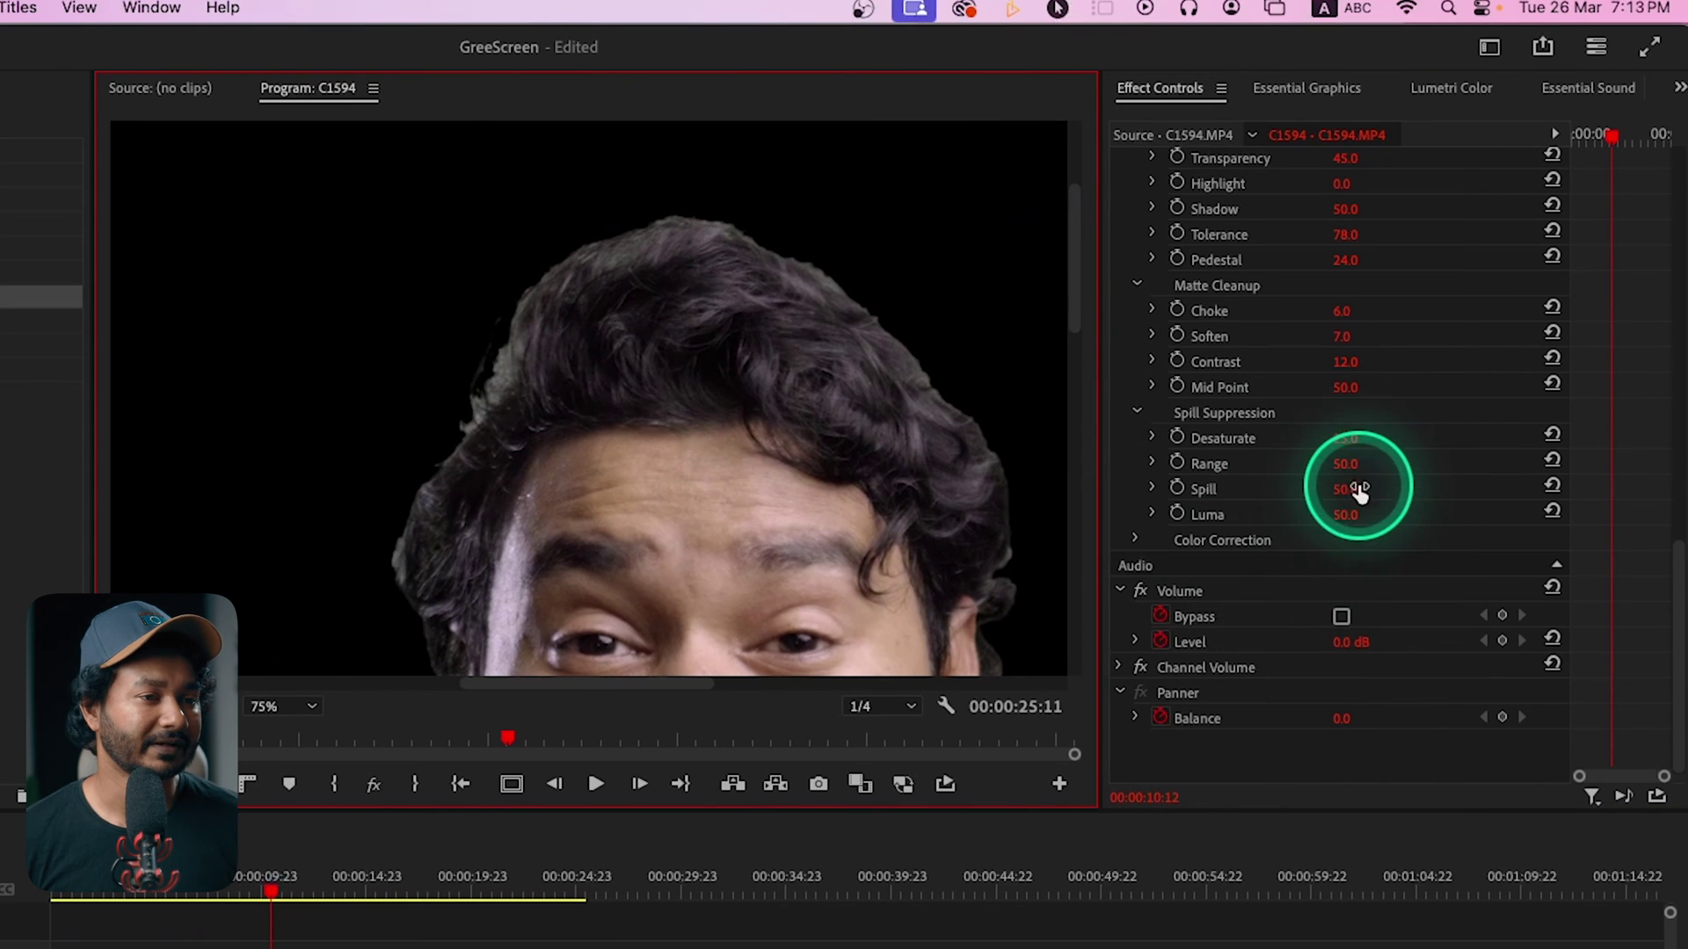
drag(1345, 494, 1345, 491)
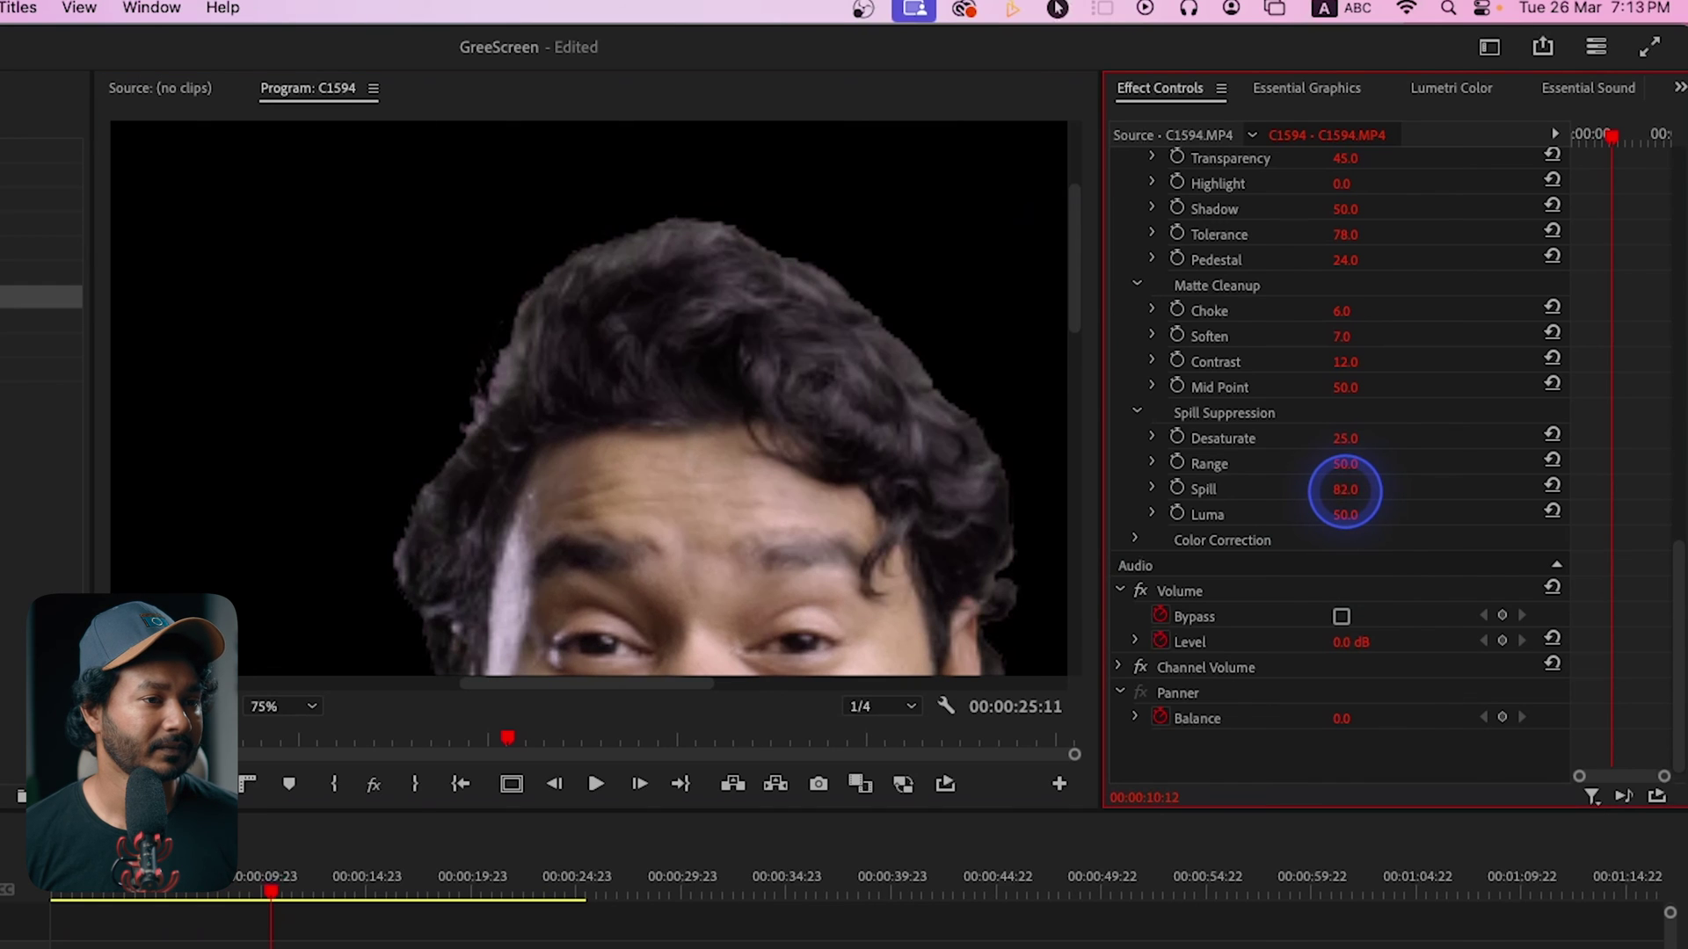
mouse_move(1358, 495)
mouse_down()
mouse_move(1375, 501)
mouse_move(1326, 519)
mouse_move(1345, 514)
mouse_up()
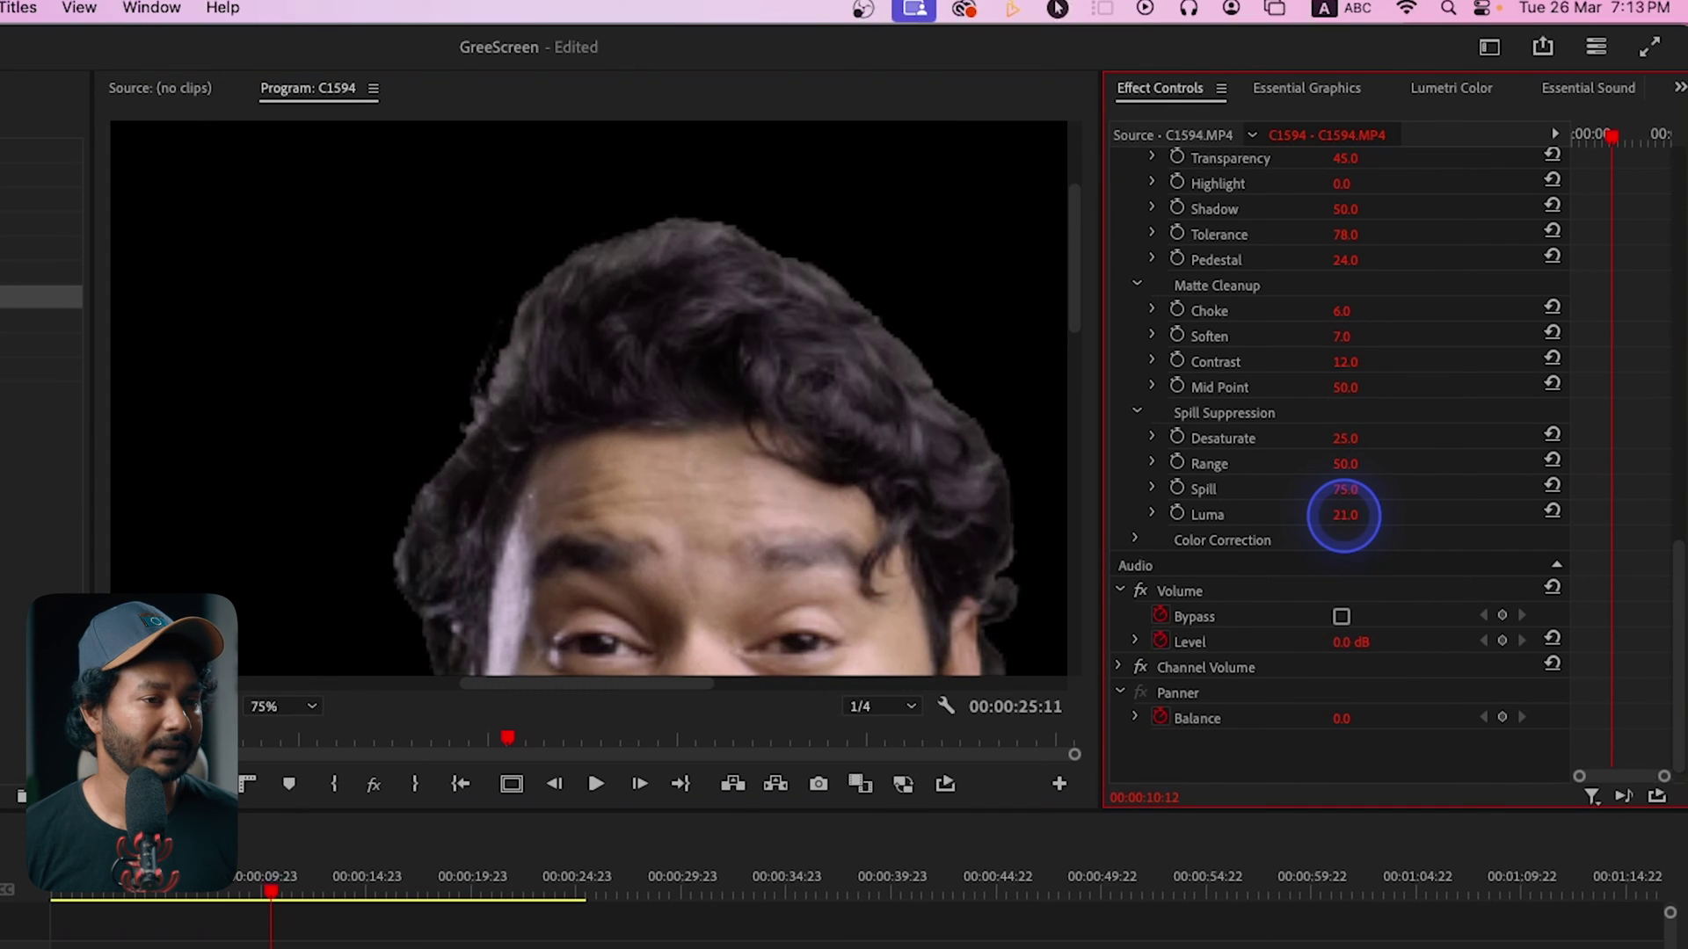
mouse_move(1367, 516)
mouse_down()
mouse_move(1345, 539)
mouse_move(1280, 501)
mouse_move(1406, 357)
mouse_move(1257, 546)
mouse_up()
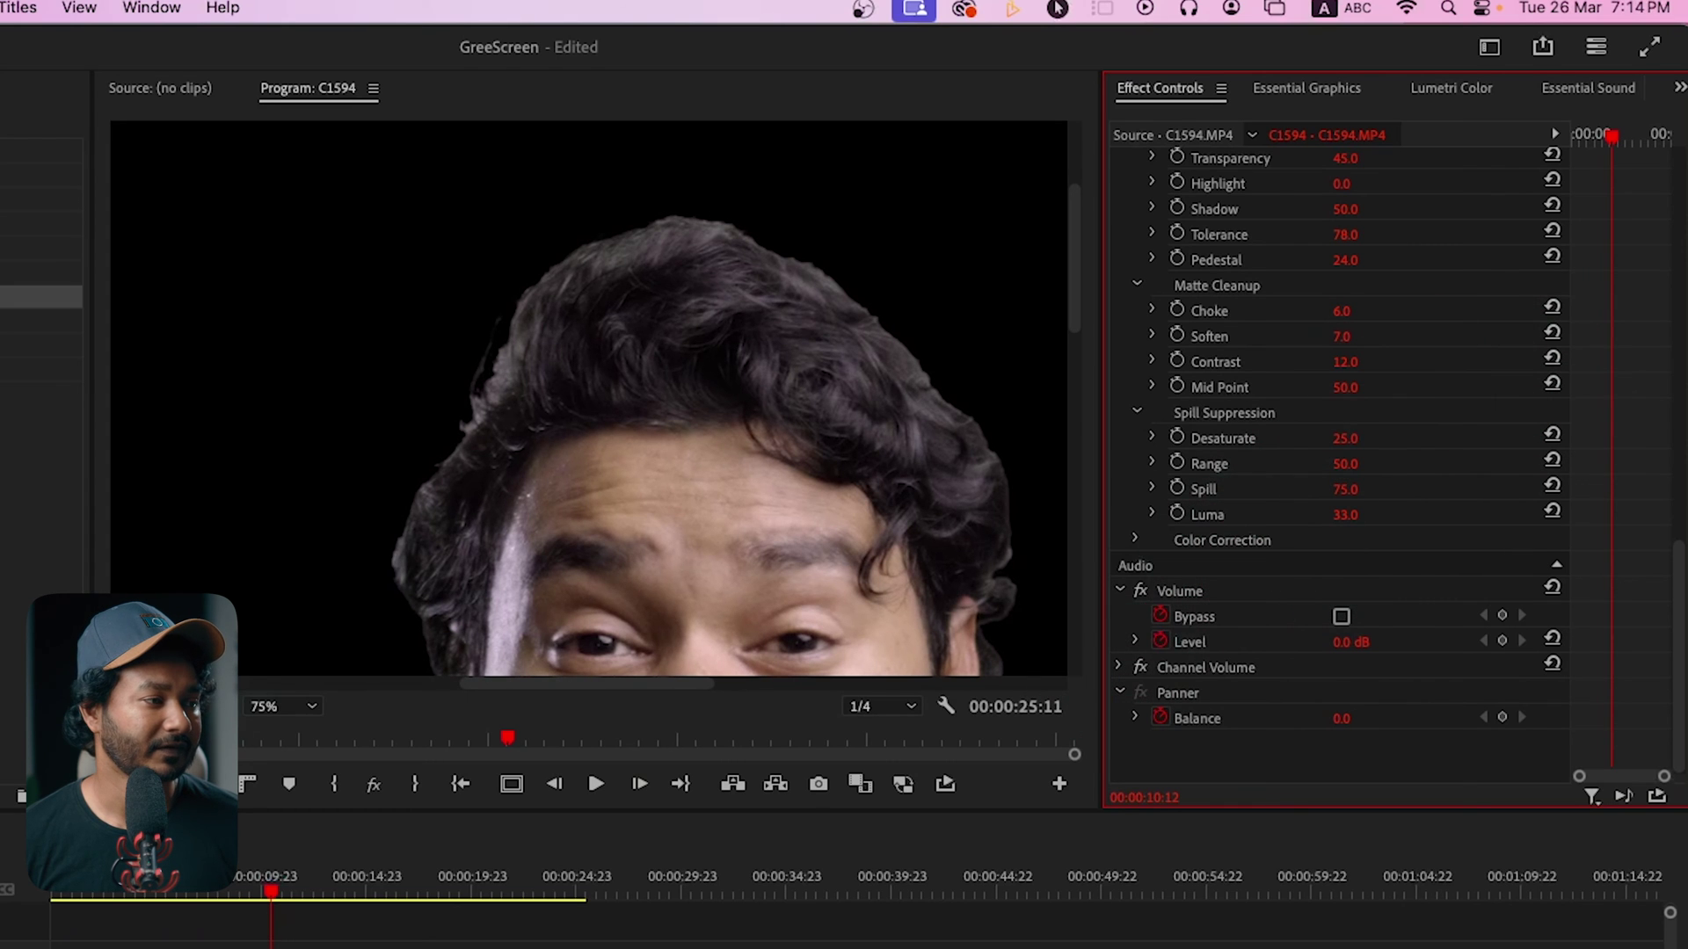
click(271, 710)
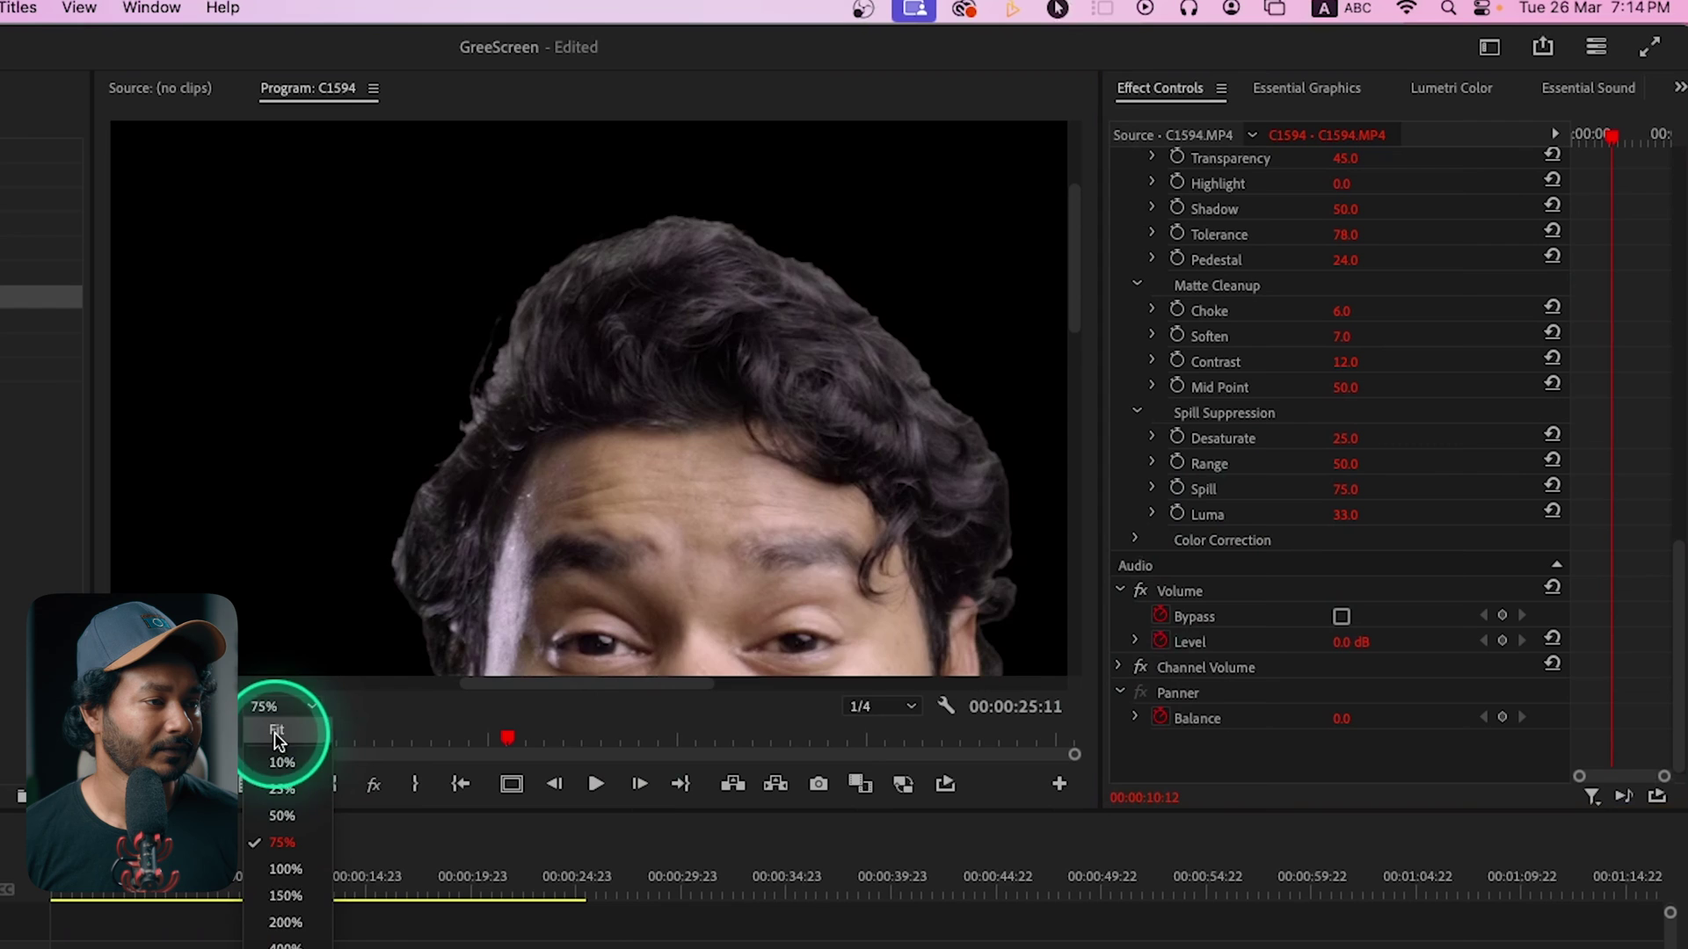
click(278, 732)
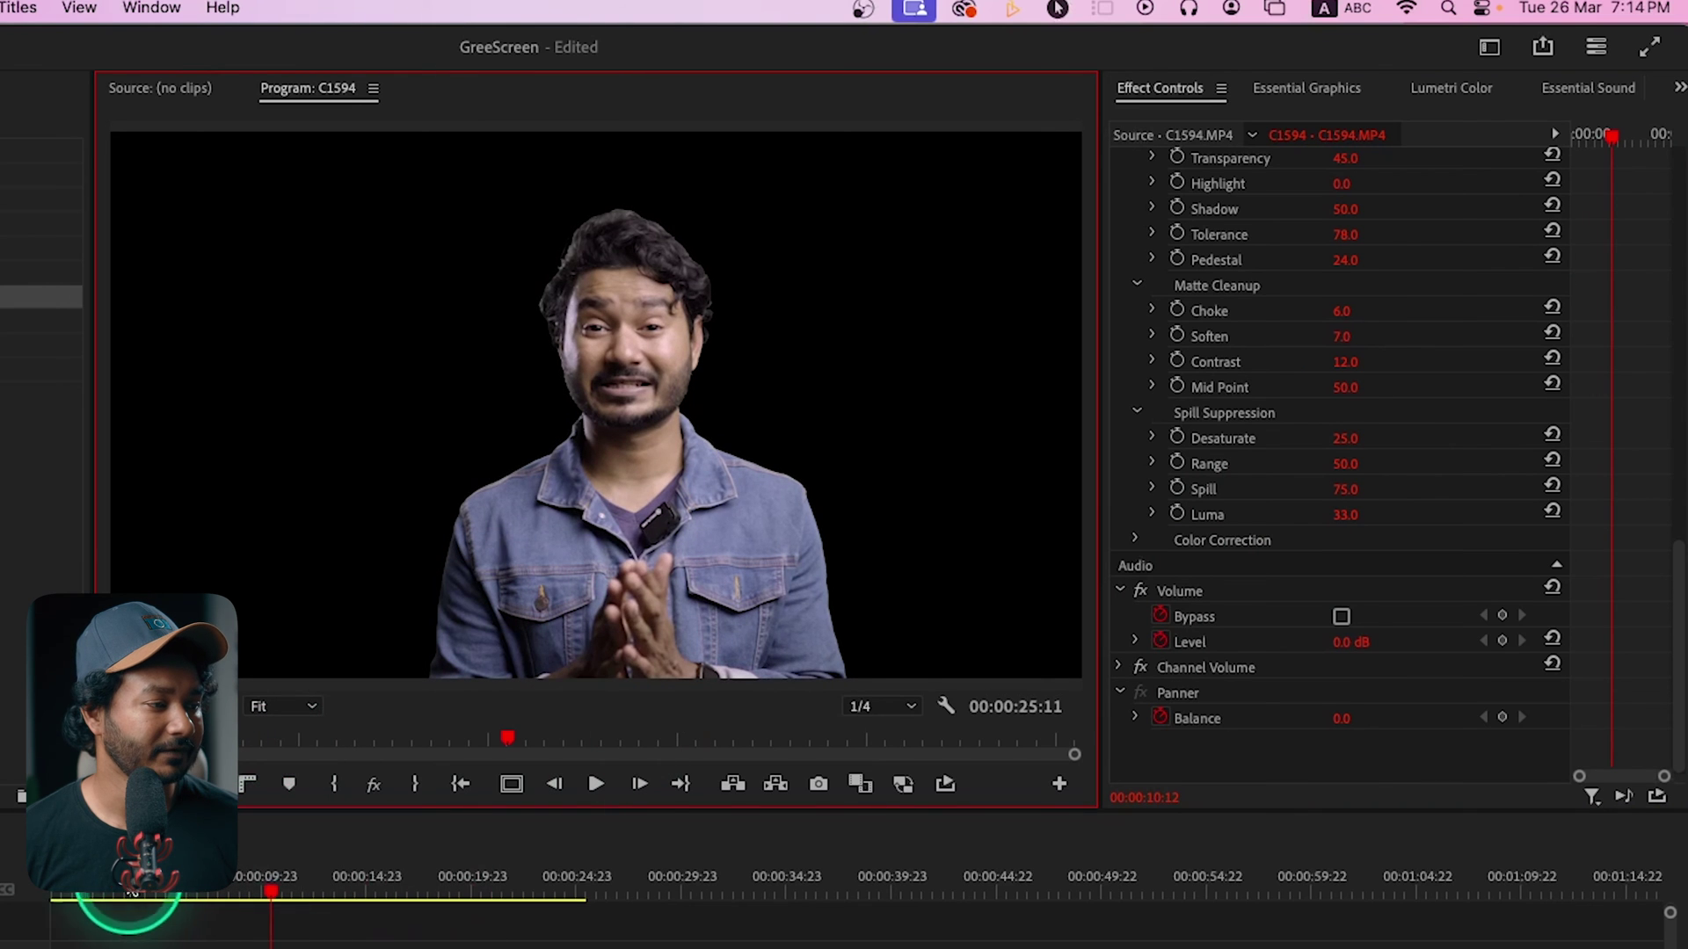
- Play back the keyed clip from the start of the sequence to check the key in motion
drag(148, 892, 26, 897)
key(space)
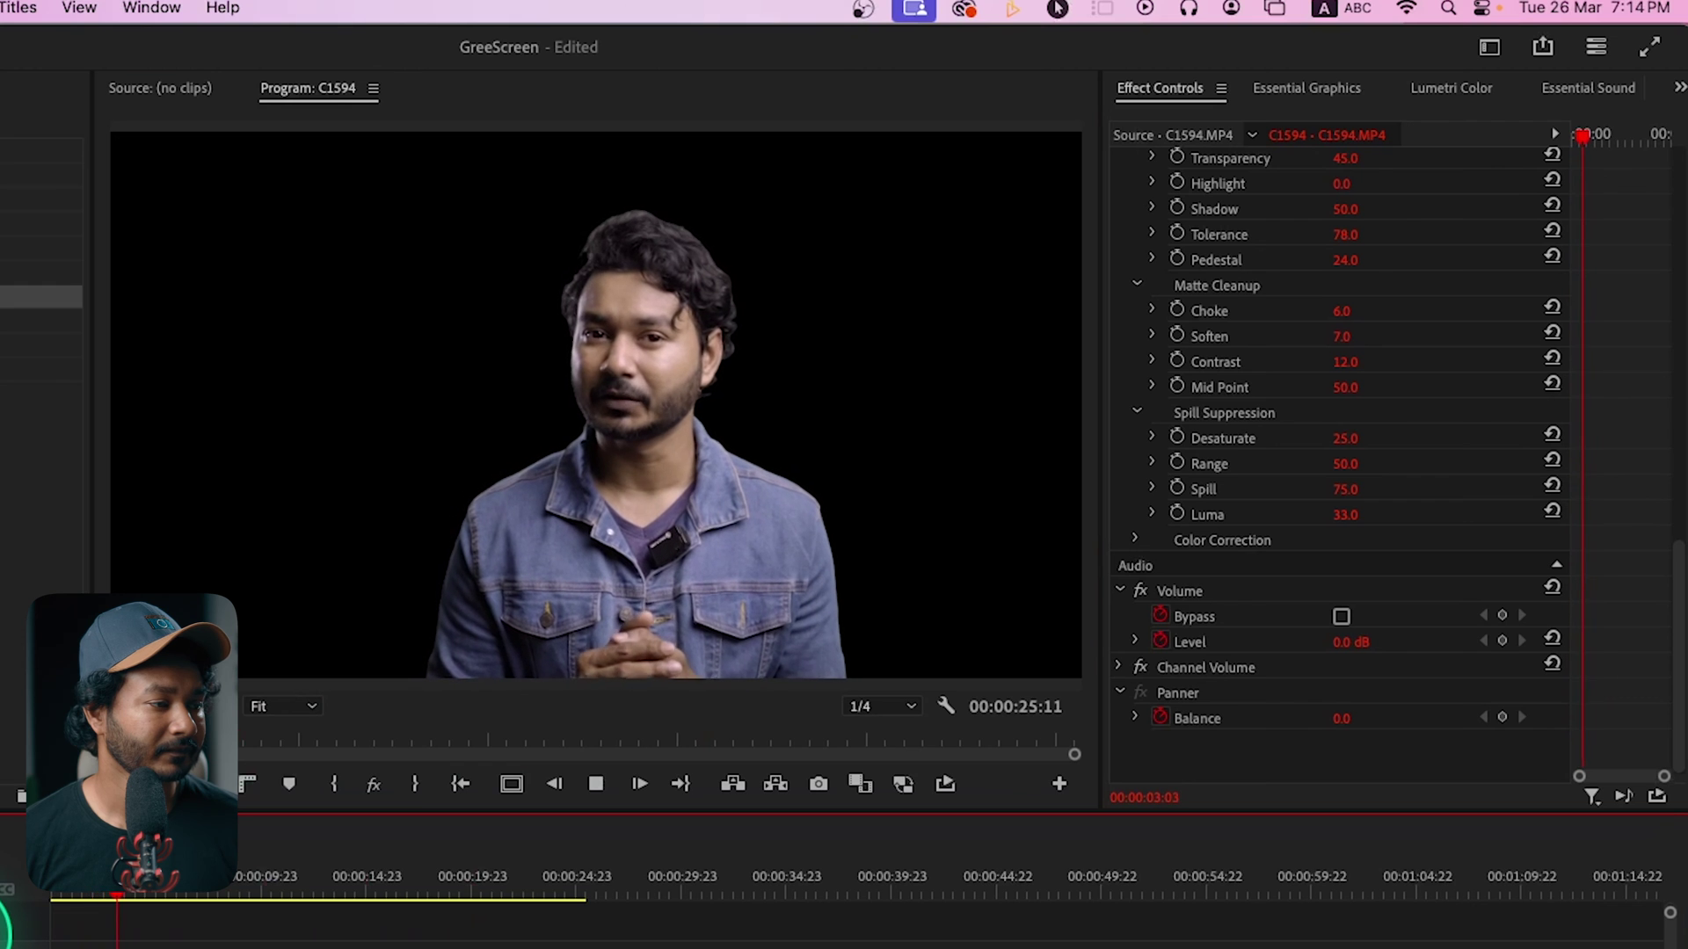
key(space)
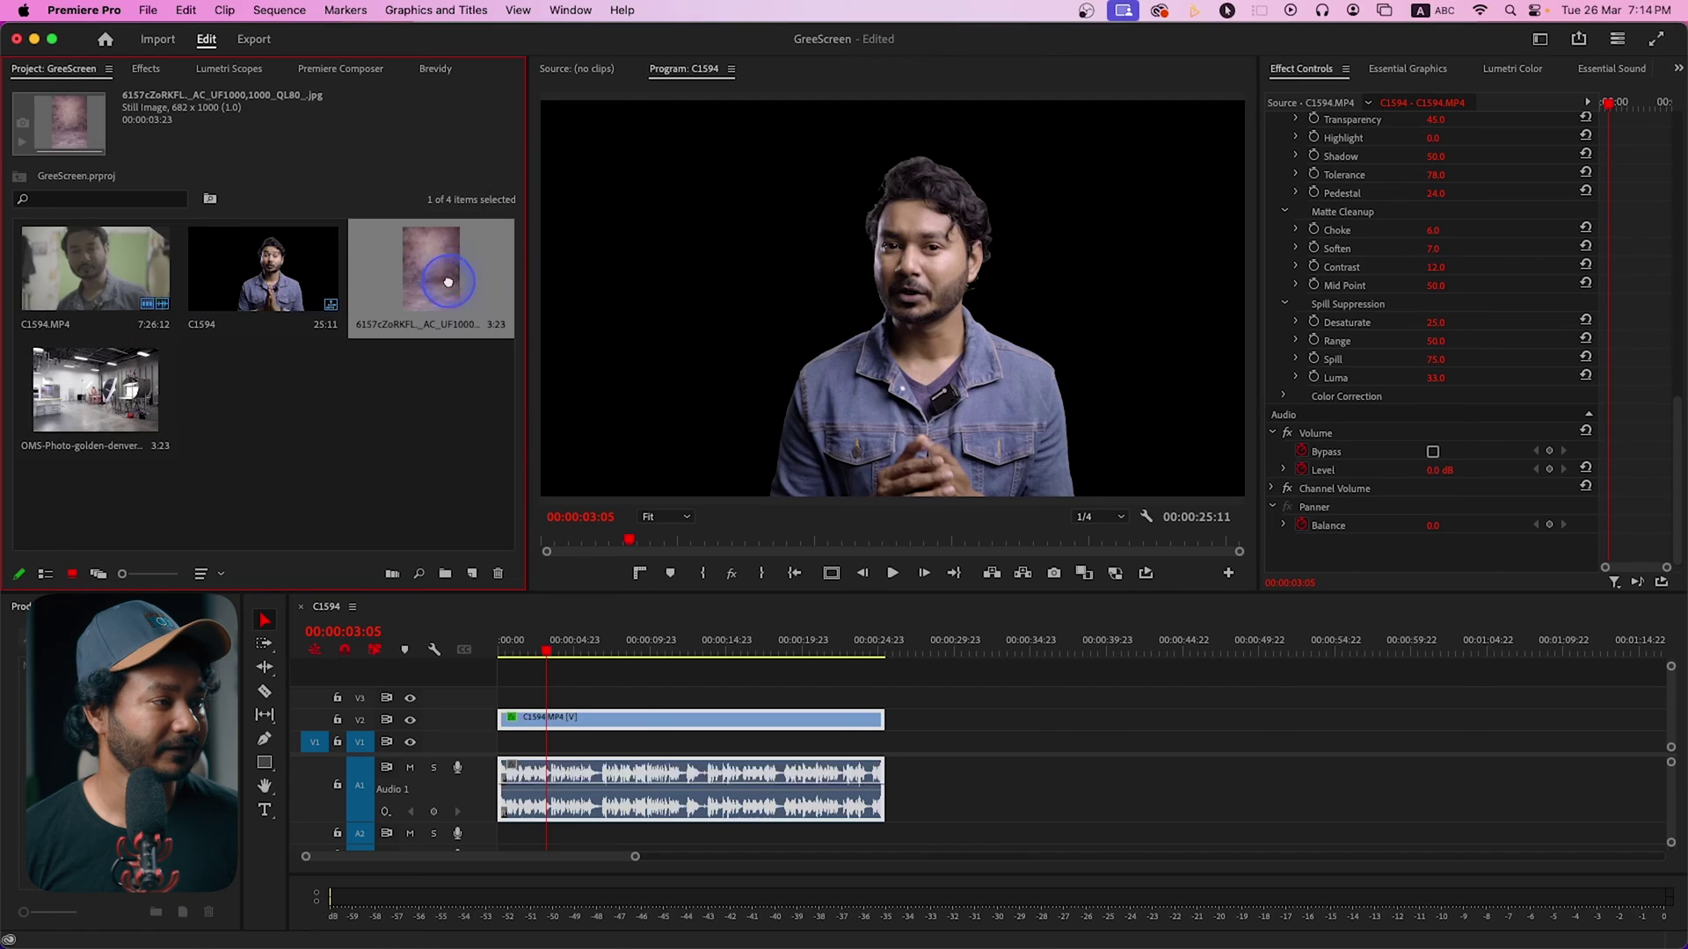
- Place the pink studio backdrop image on V1 under C1594.MP4 and extend it to the clip's full length
drag(449, 282, 605, 687)
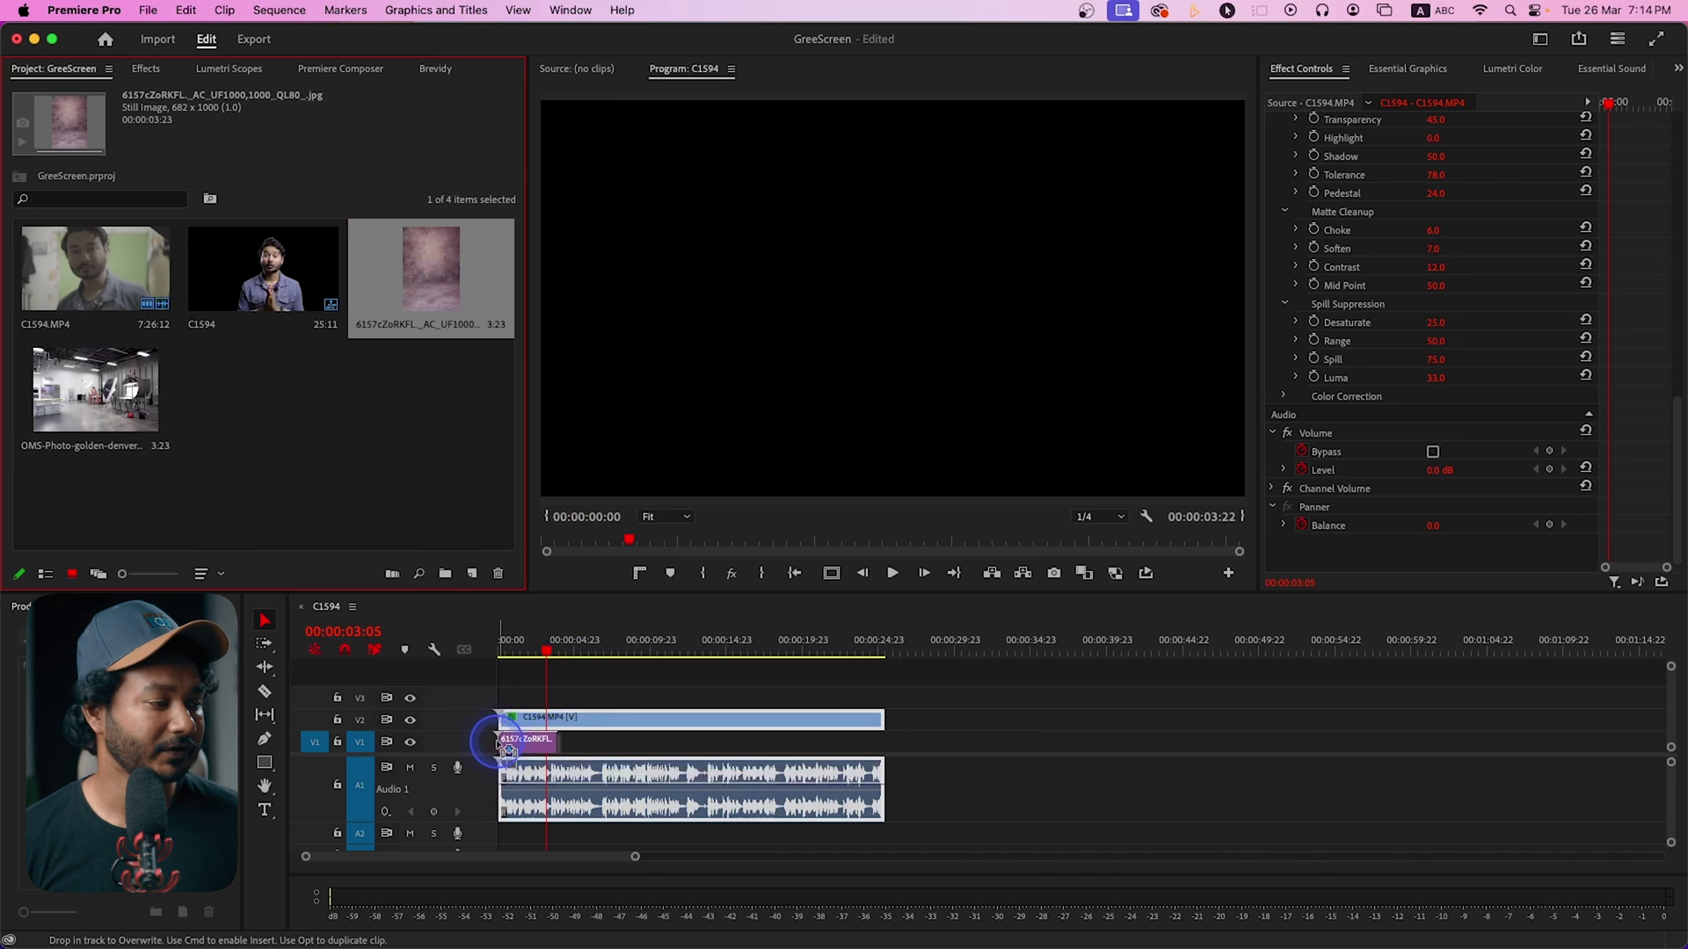
drag(501, 740, 525, 737)
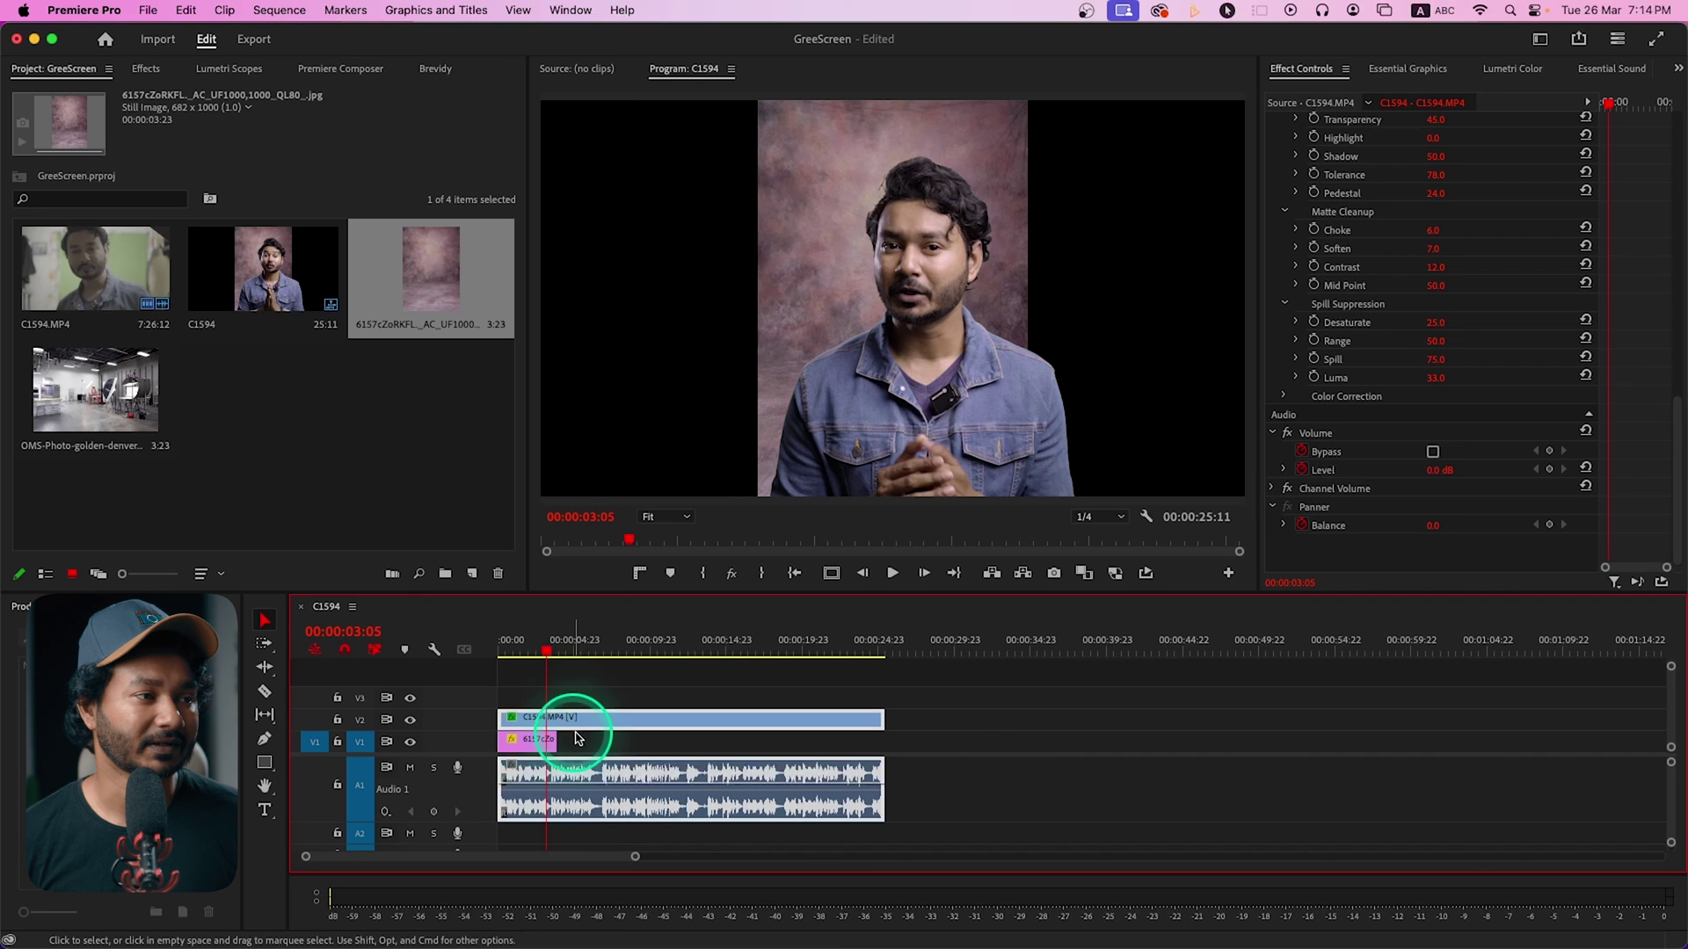
drag(559, 744, 884, 742)
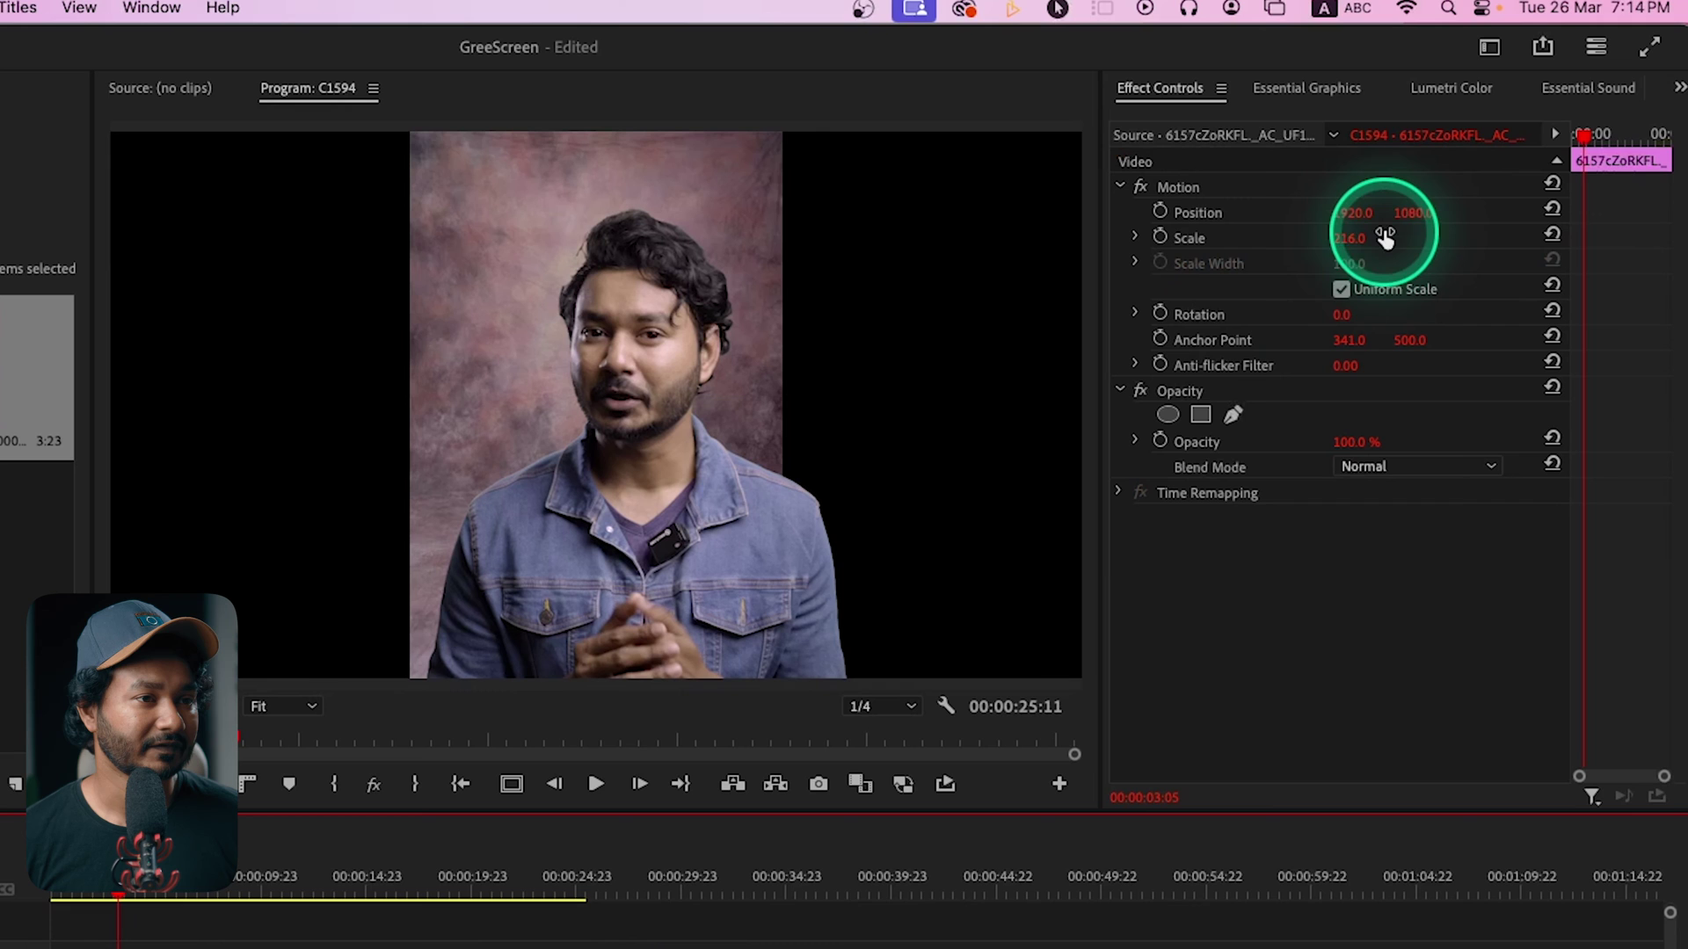
- Scale the backdrop image to 587, set its vertical position to 1449, and play back the composite
mouse_move(1346, 237)
mouse_down()
mouse_move(1606, 238)
mouse_move(1349, 237)
mouse_move(1403, 214)
mouse_move(1355, 239)
mouse_up()
key(space)
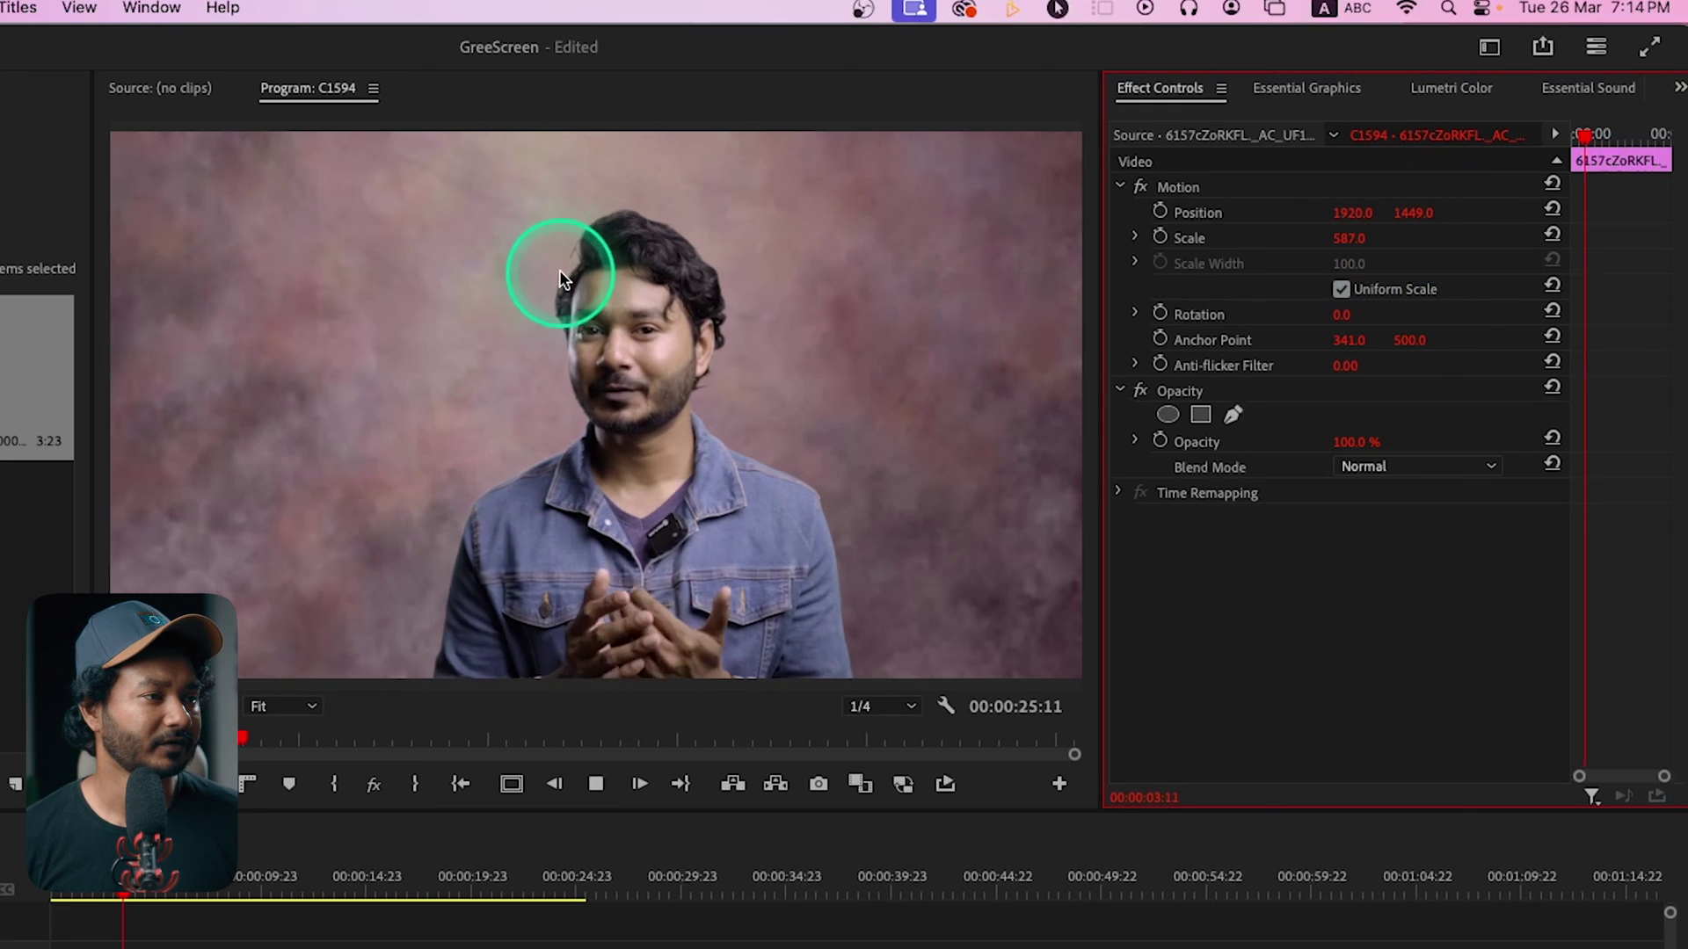
click(550, 702)
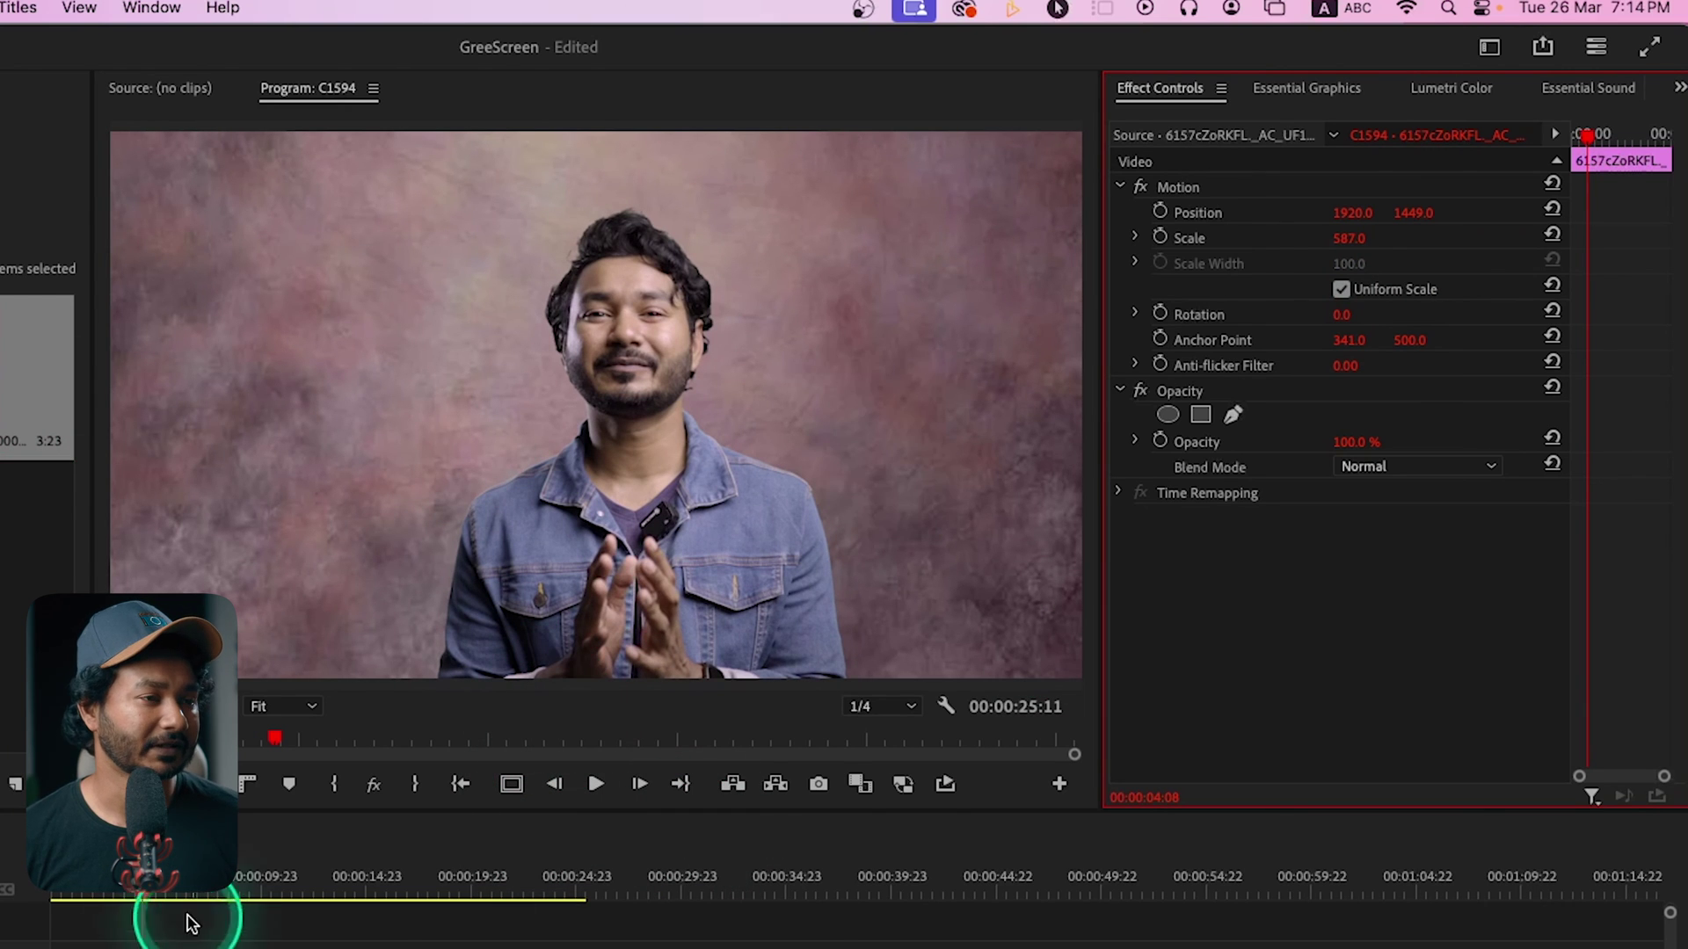
- Cool the backdrop image with Lumetri Basic Correction by lowering its Temperature to about -84
click(1477, 88)
scroll(1442, 439, up, 5)
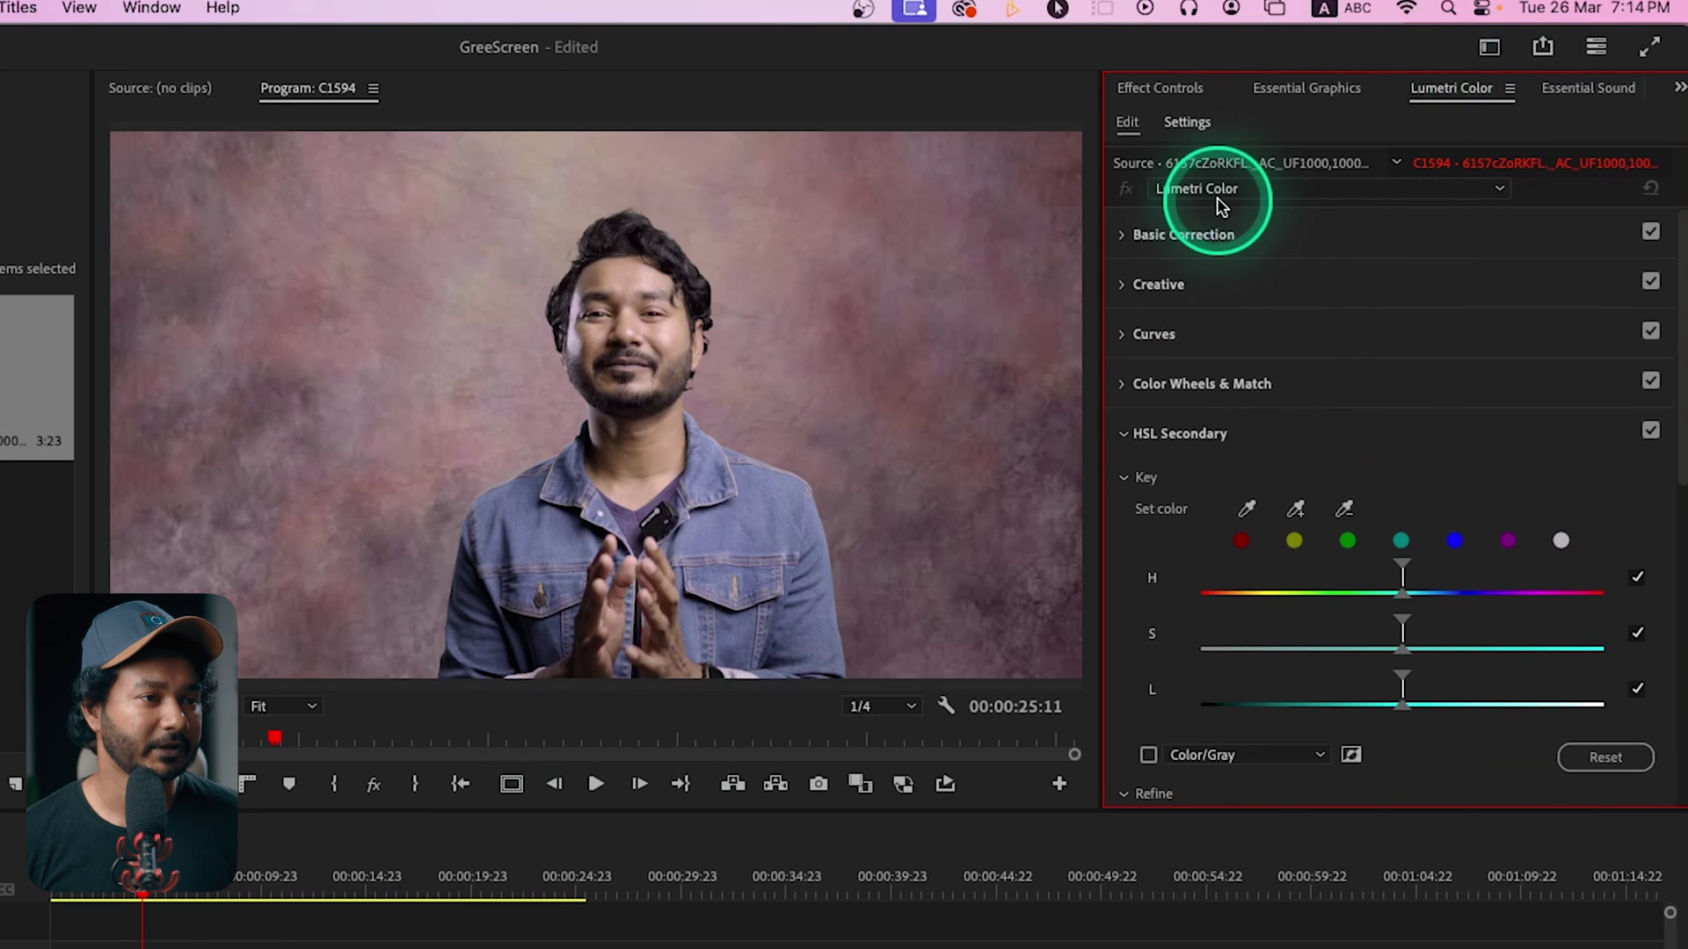
click(1223, 235)
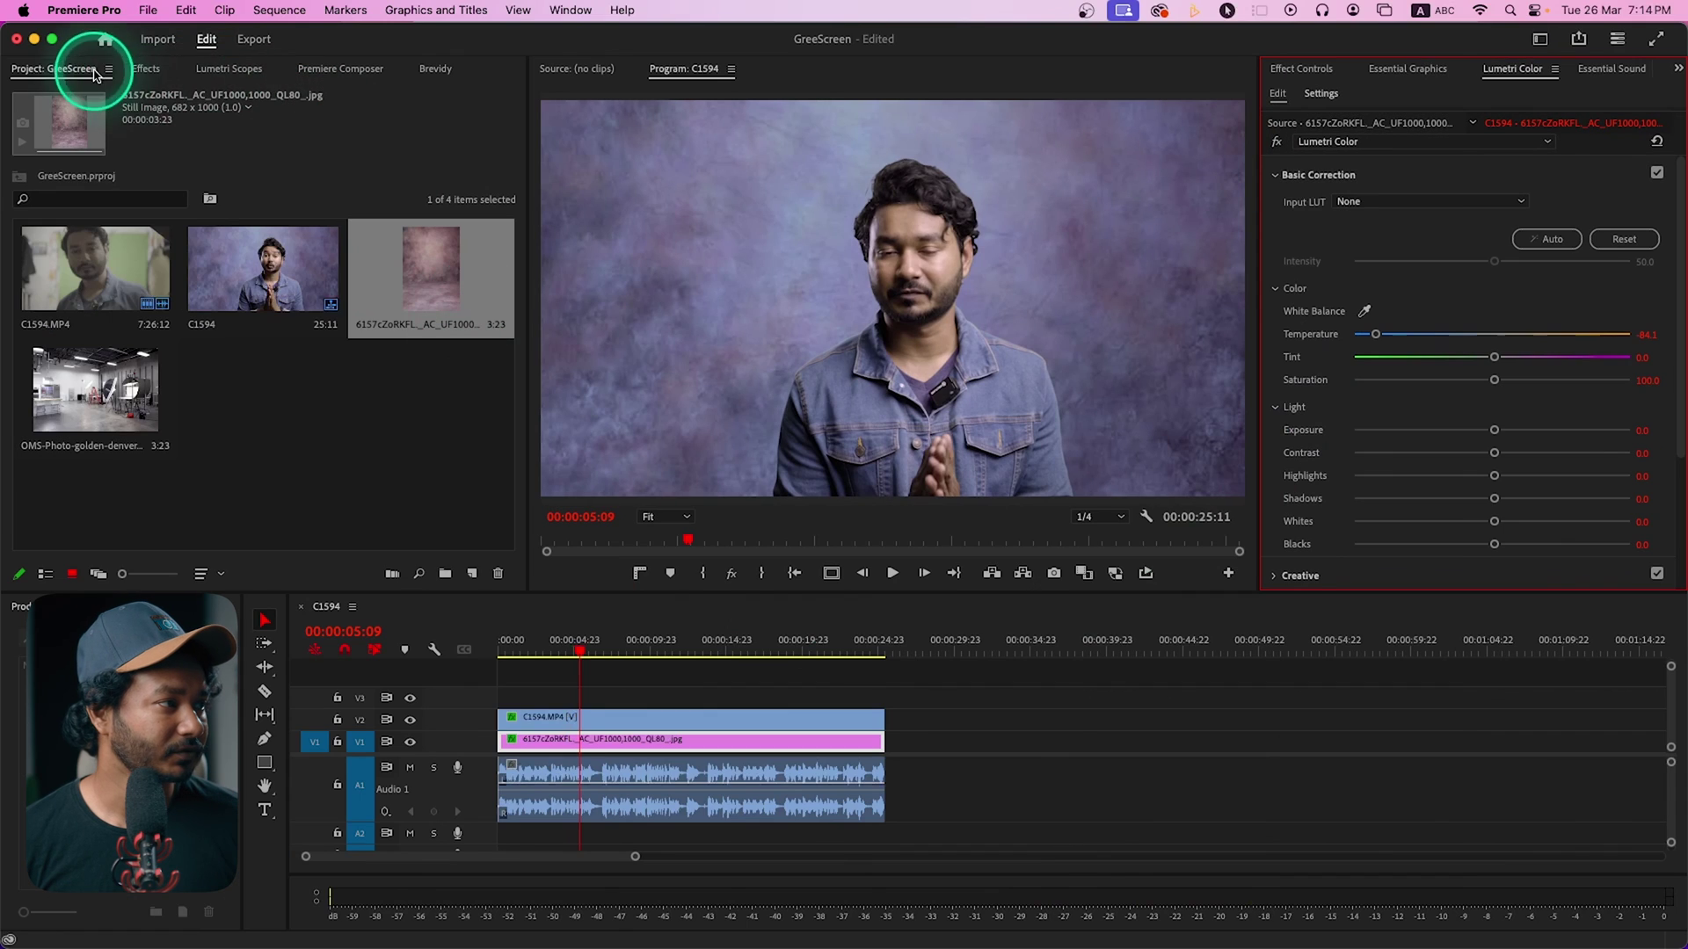
- Search the effects for "gau" and apply Gaussian Blur to the backdrop image on V1
click(145, 67)
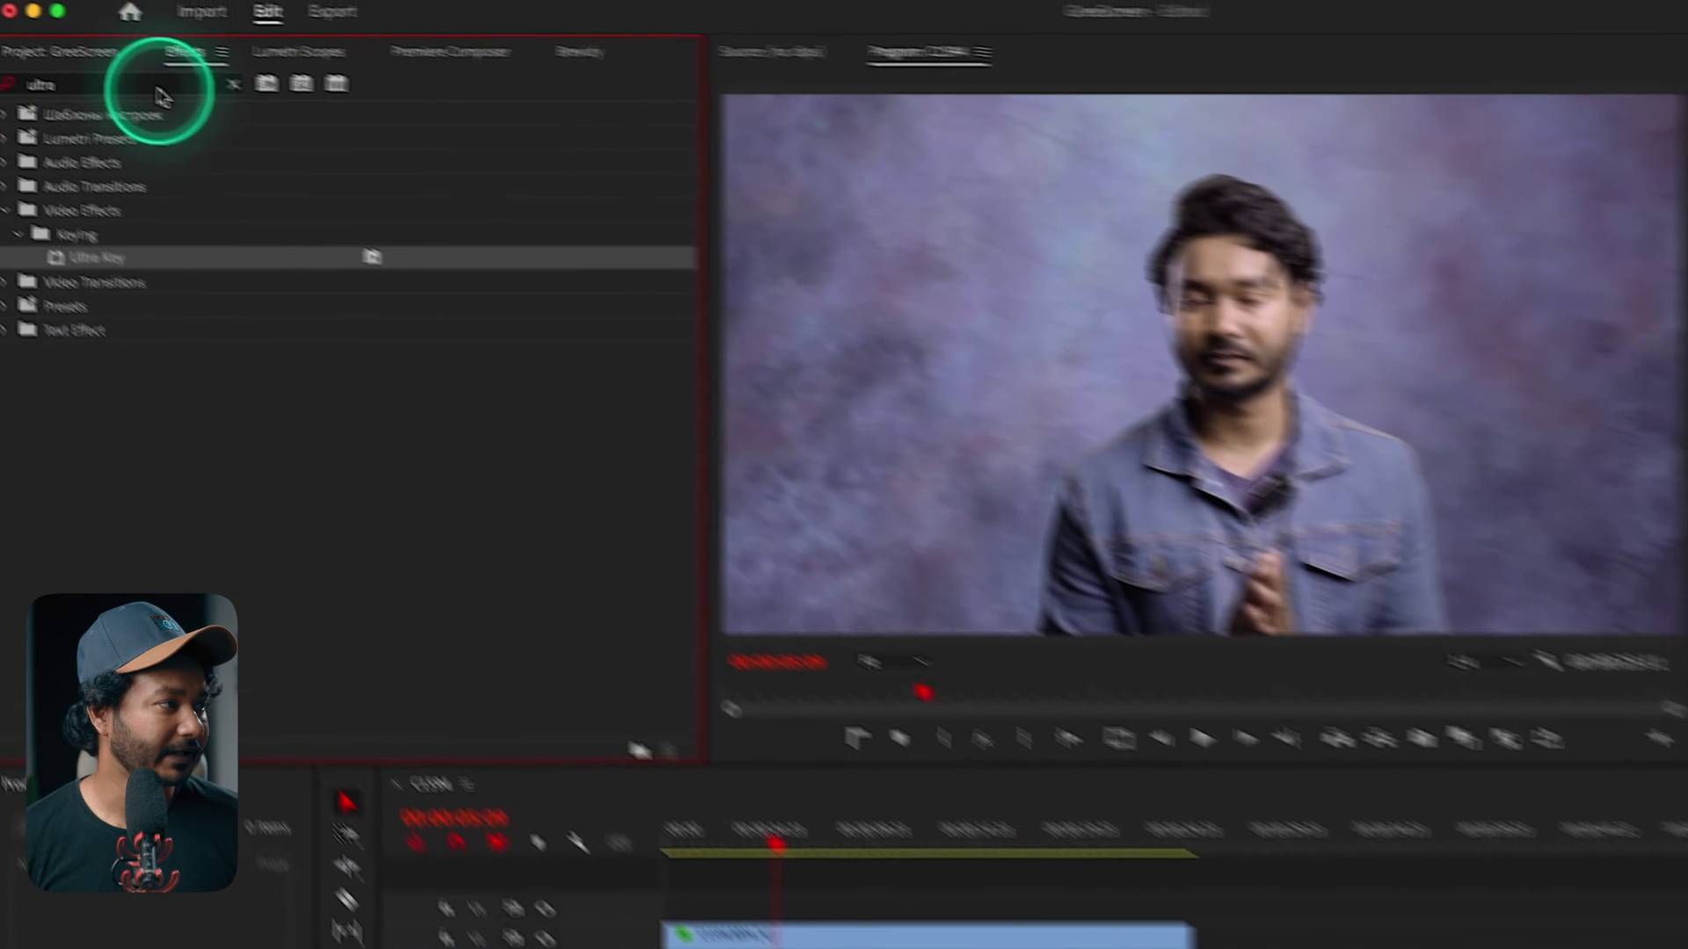
click(159, 85)
text(gau)
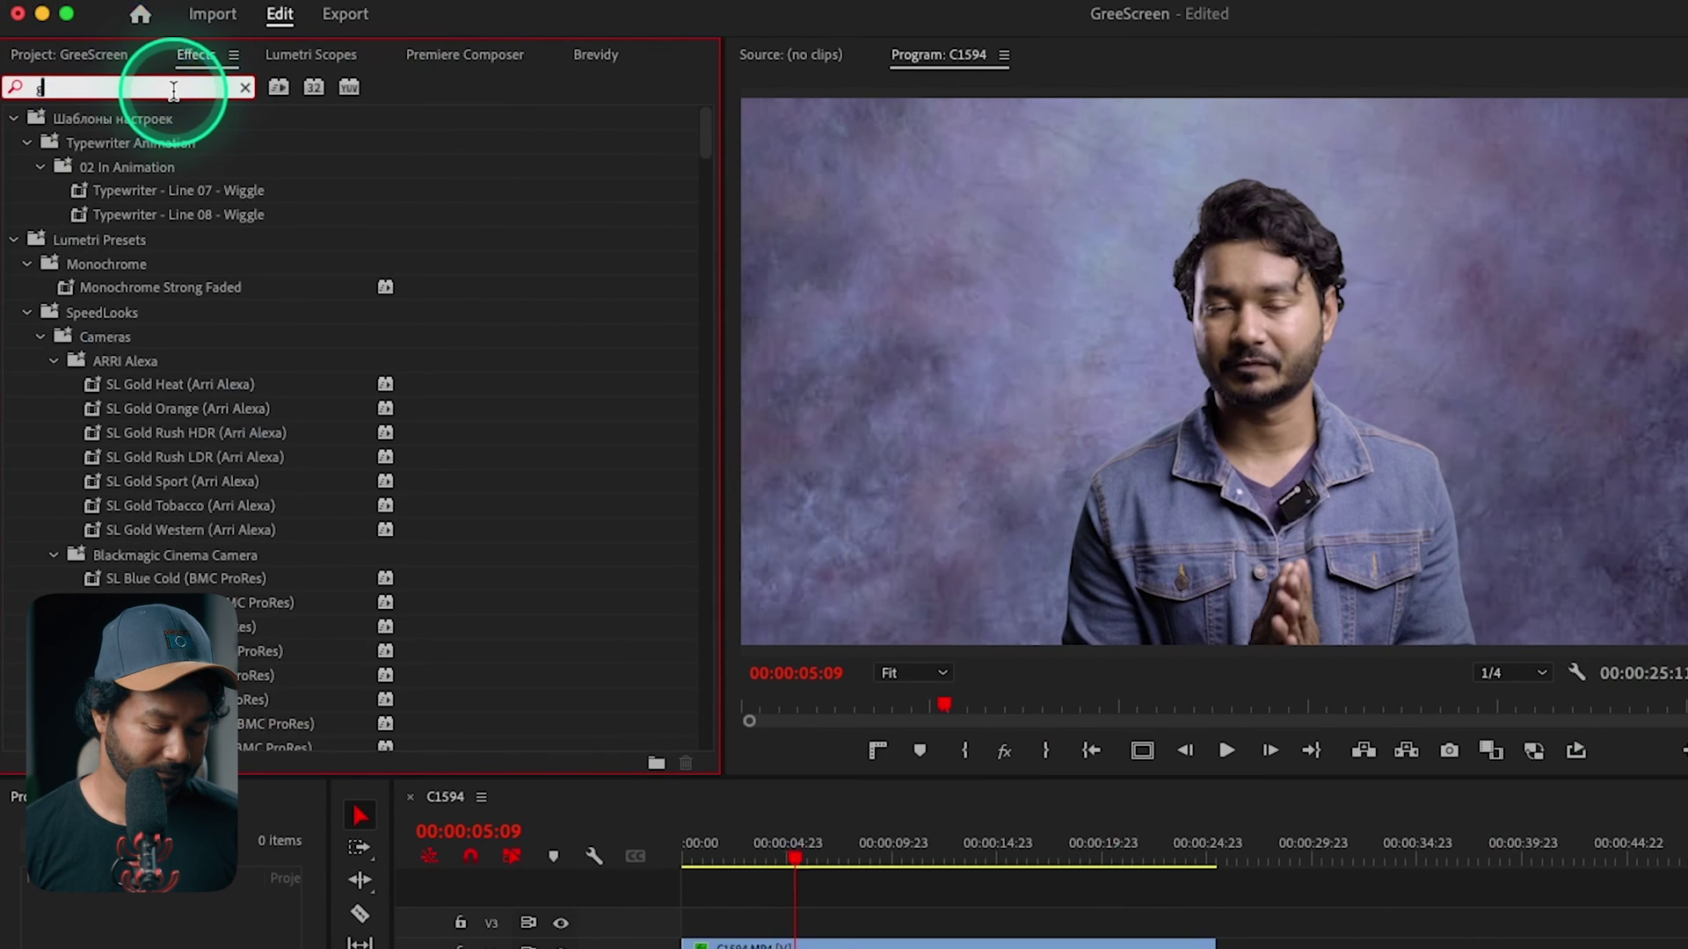
drag(163, 263, 859, 948)
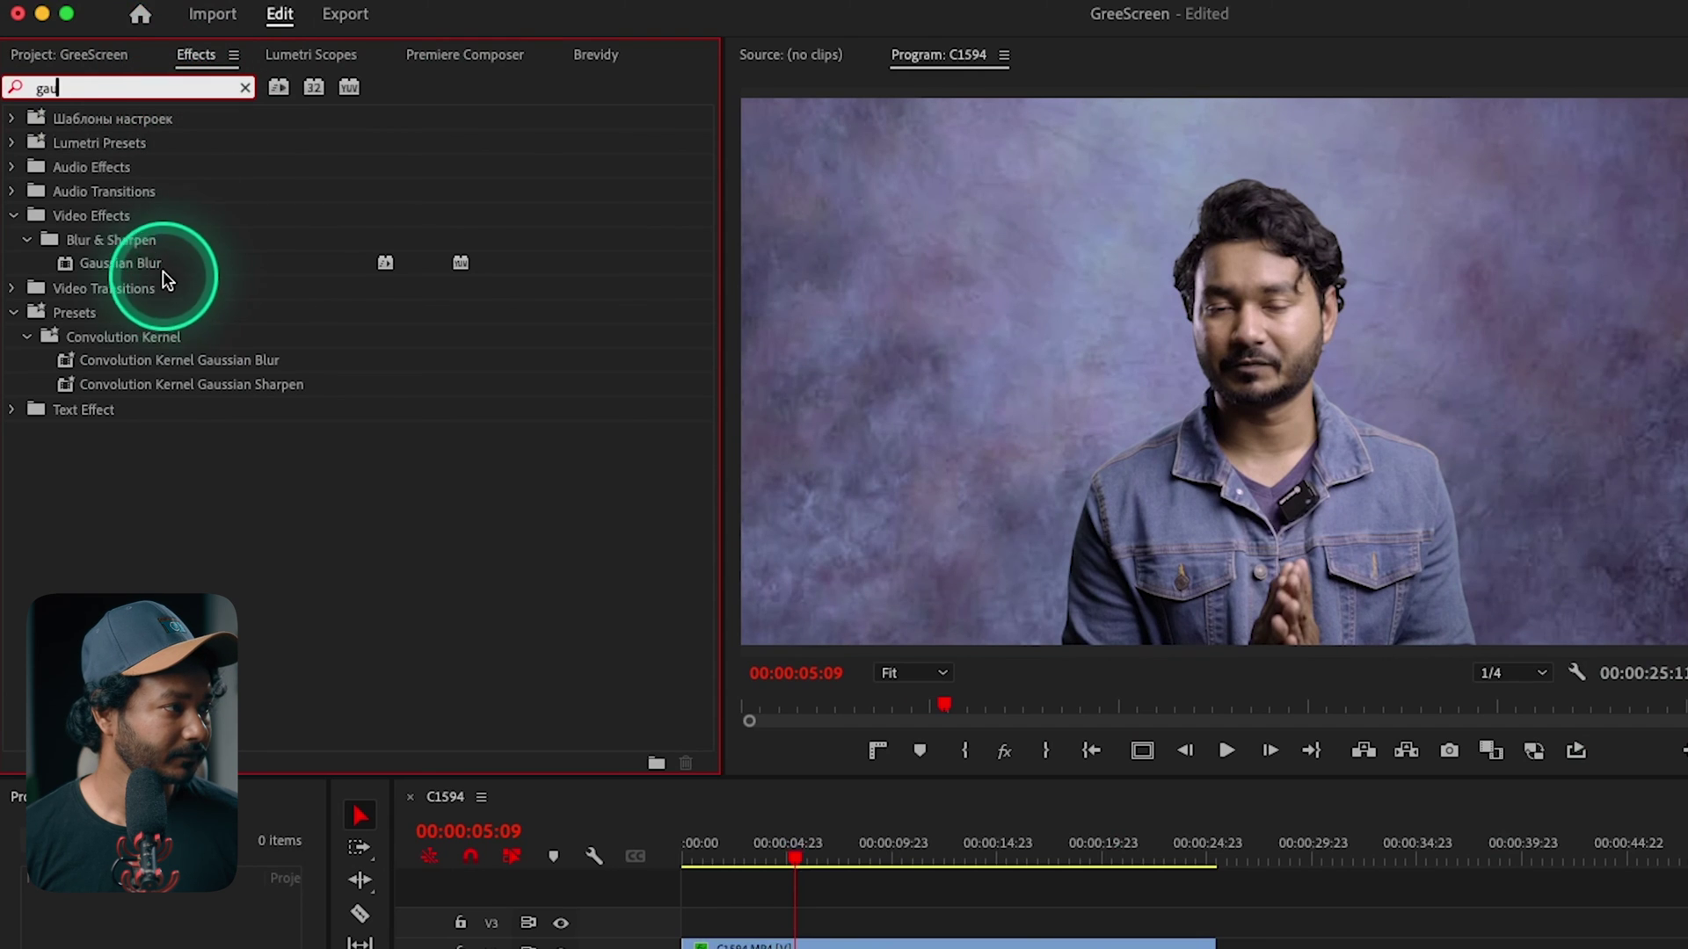
drag(626, 748, 624, 749)
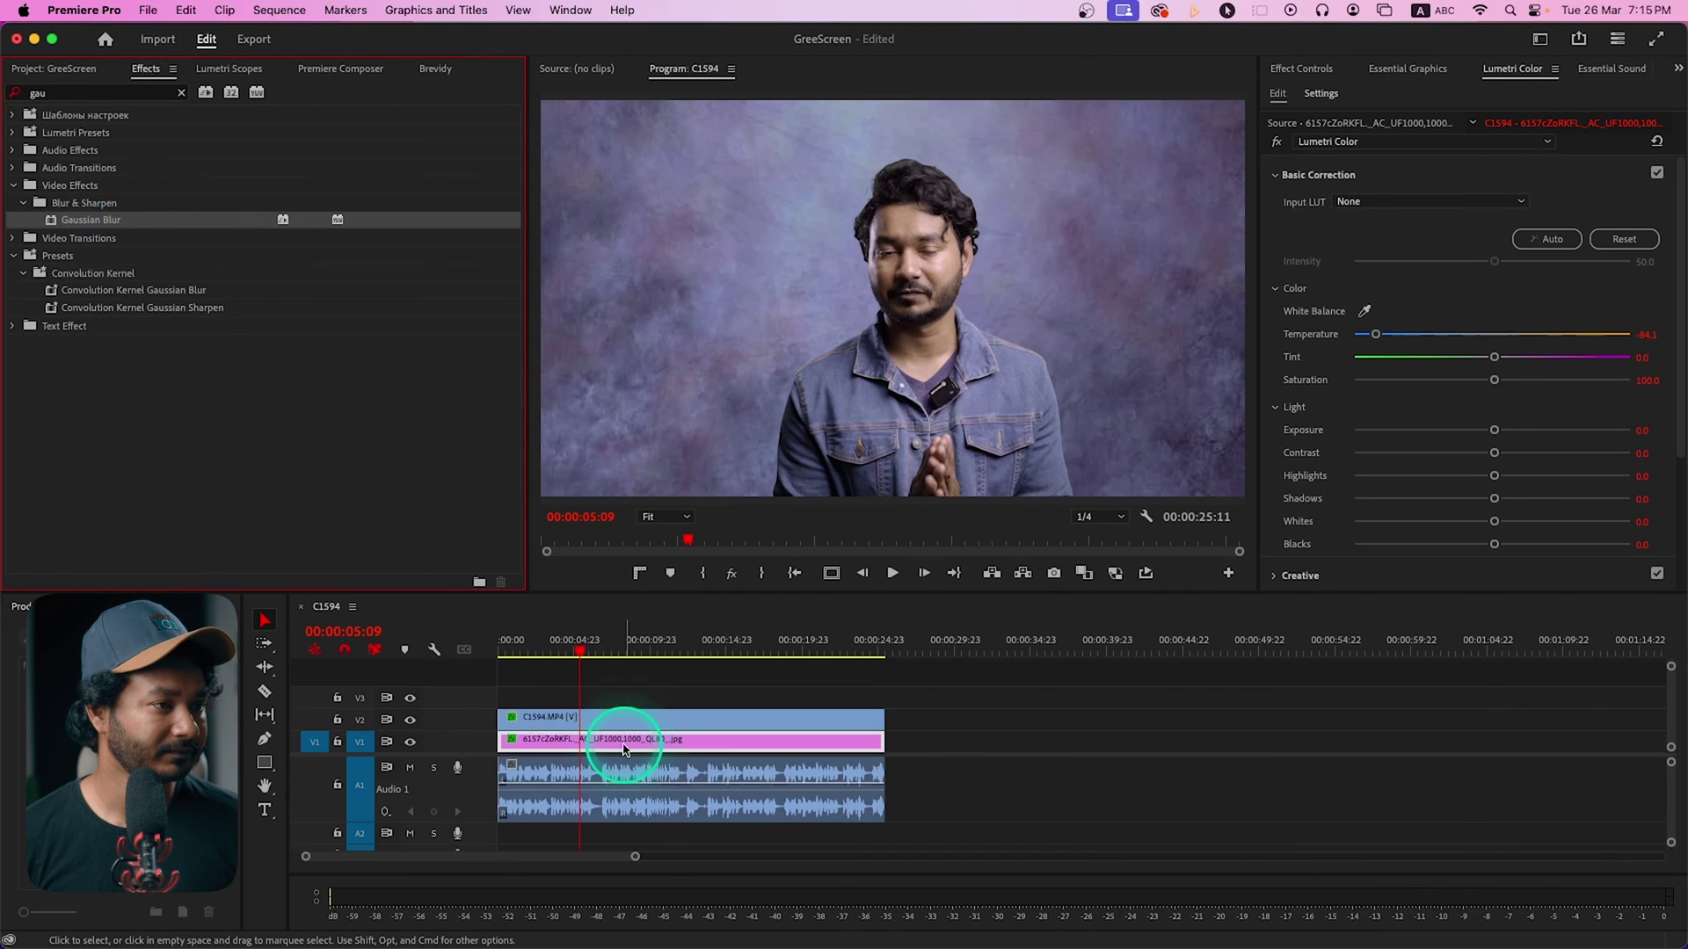
- Set the backdrop's Gaussian Blur Blurriness to 8 and play back the composite from the start of the sequence
click(1303, 69)
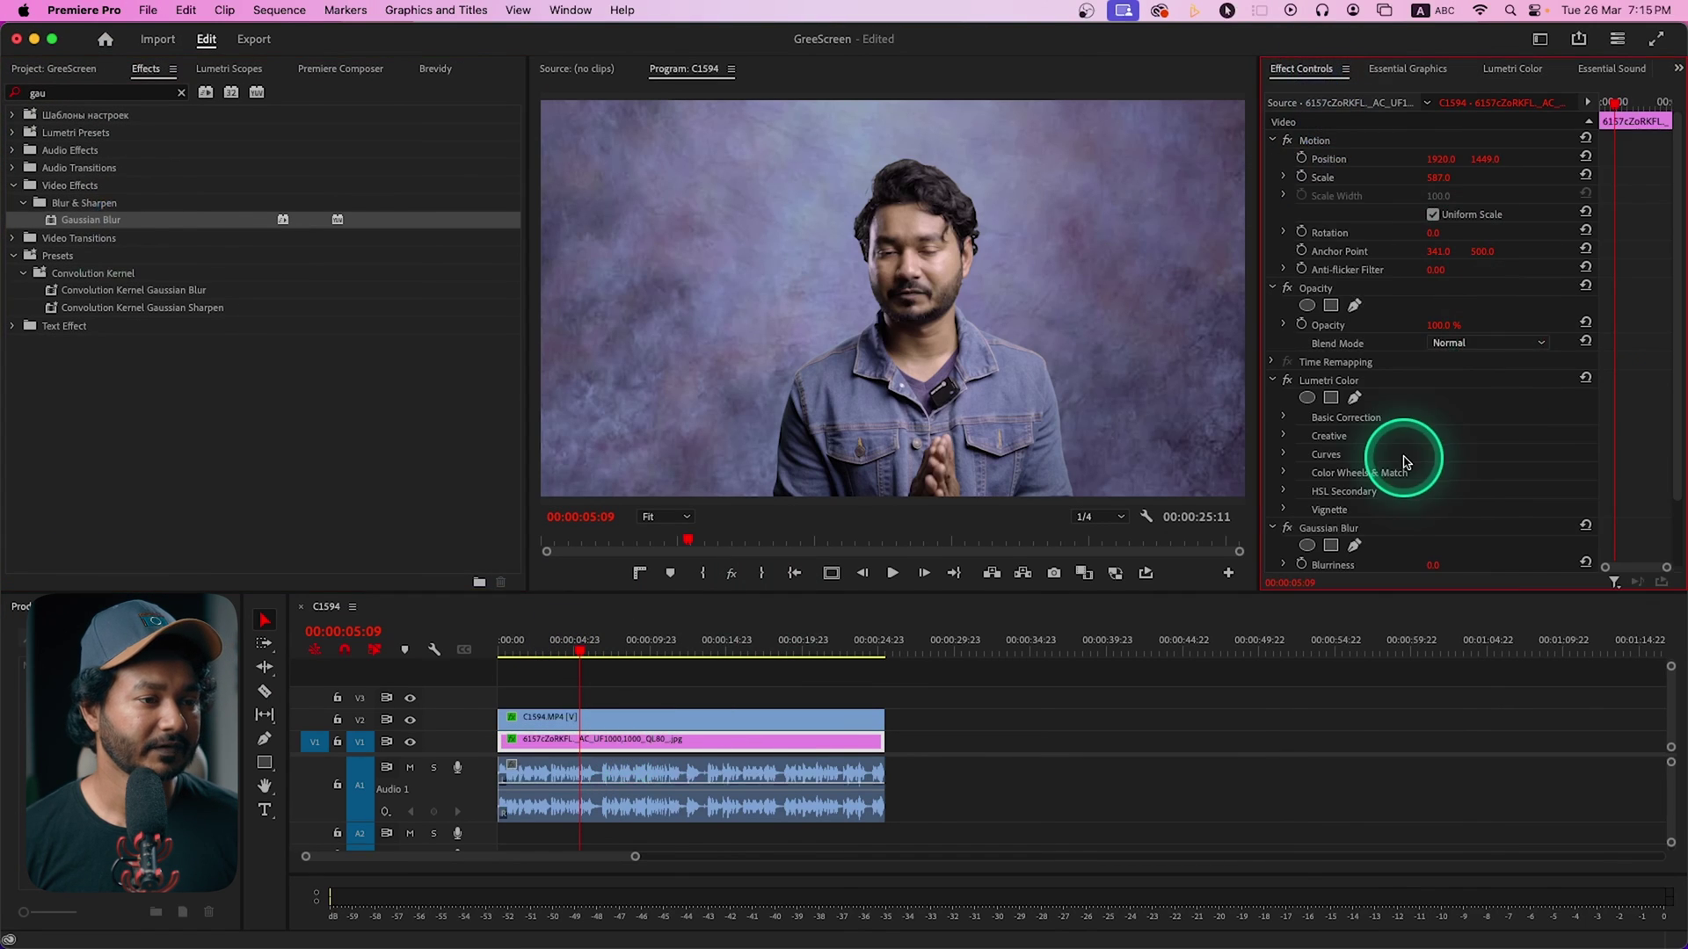
scroll(1401, 460, down, 3)
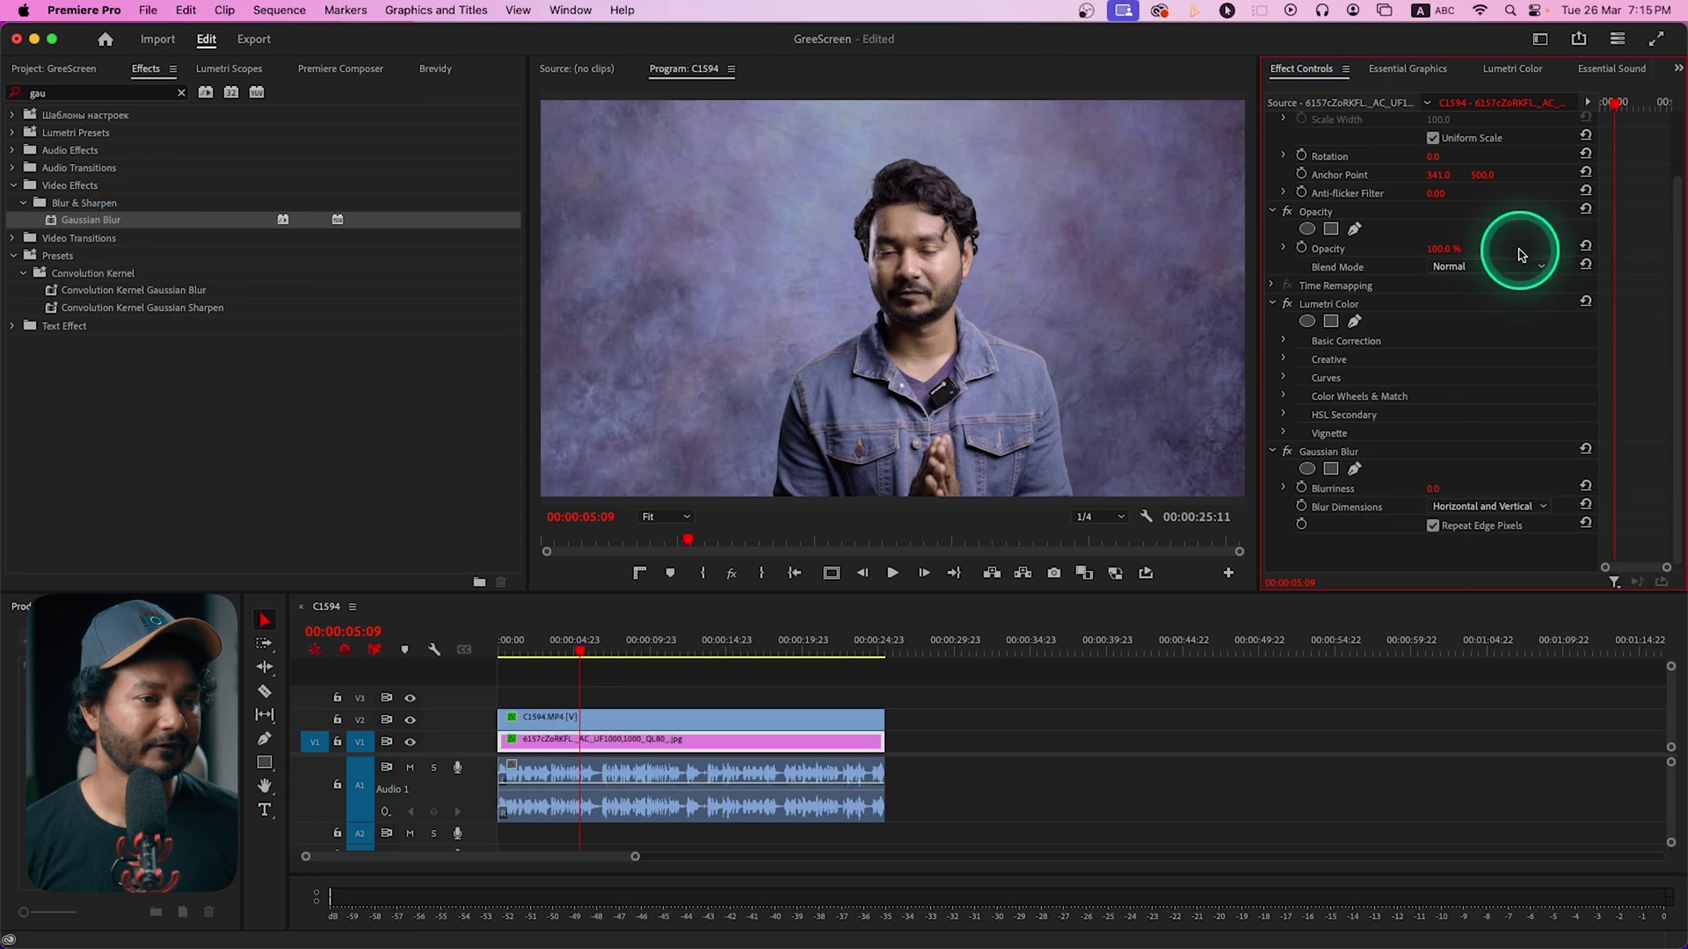
click(1280, 448)
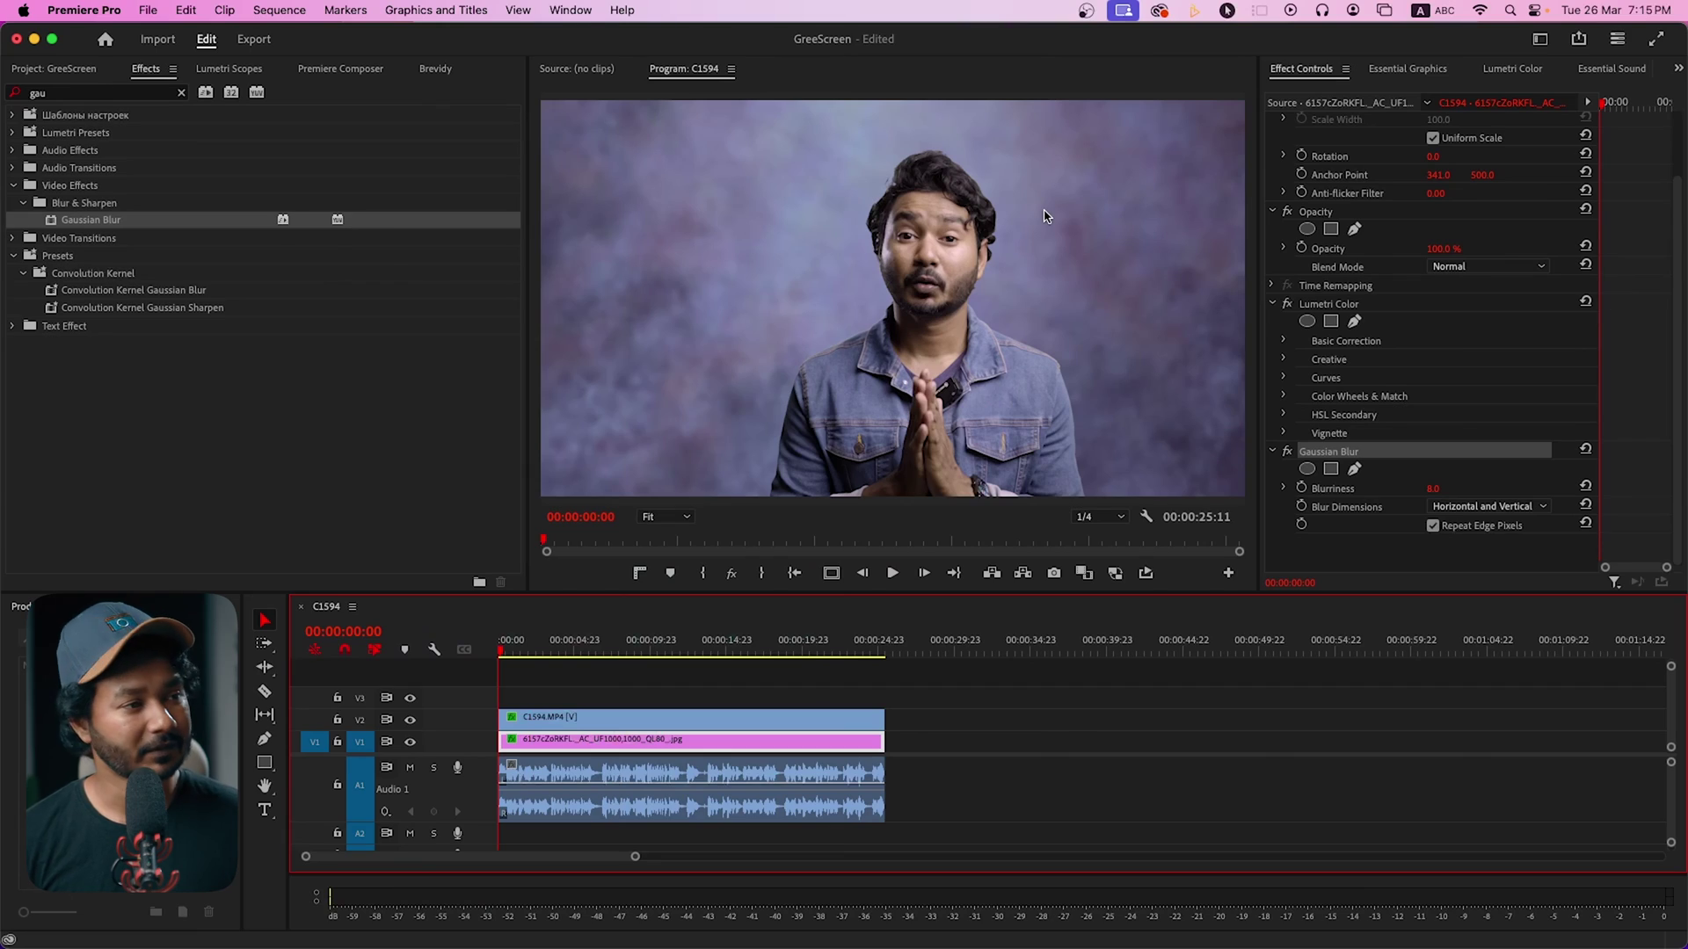
key(space)
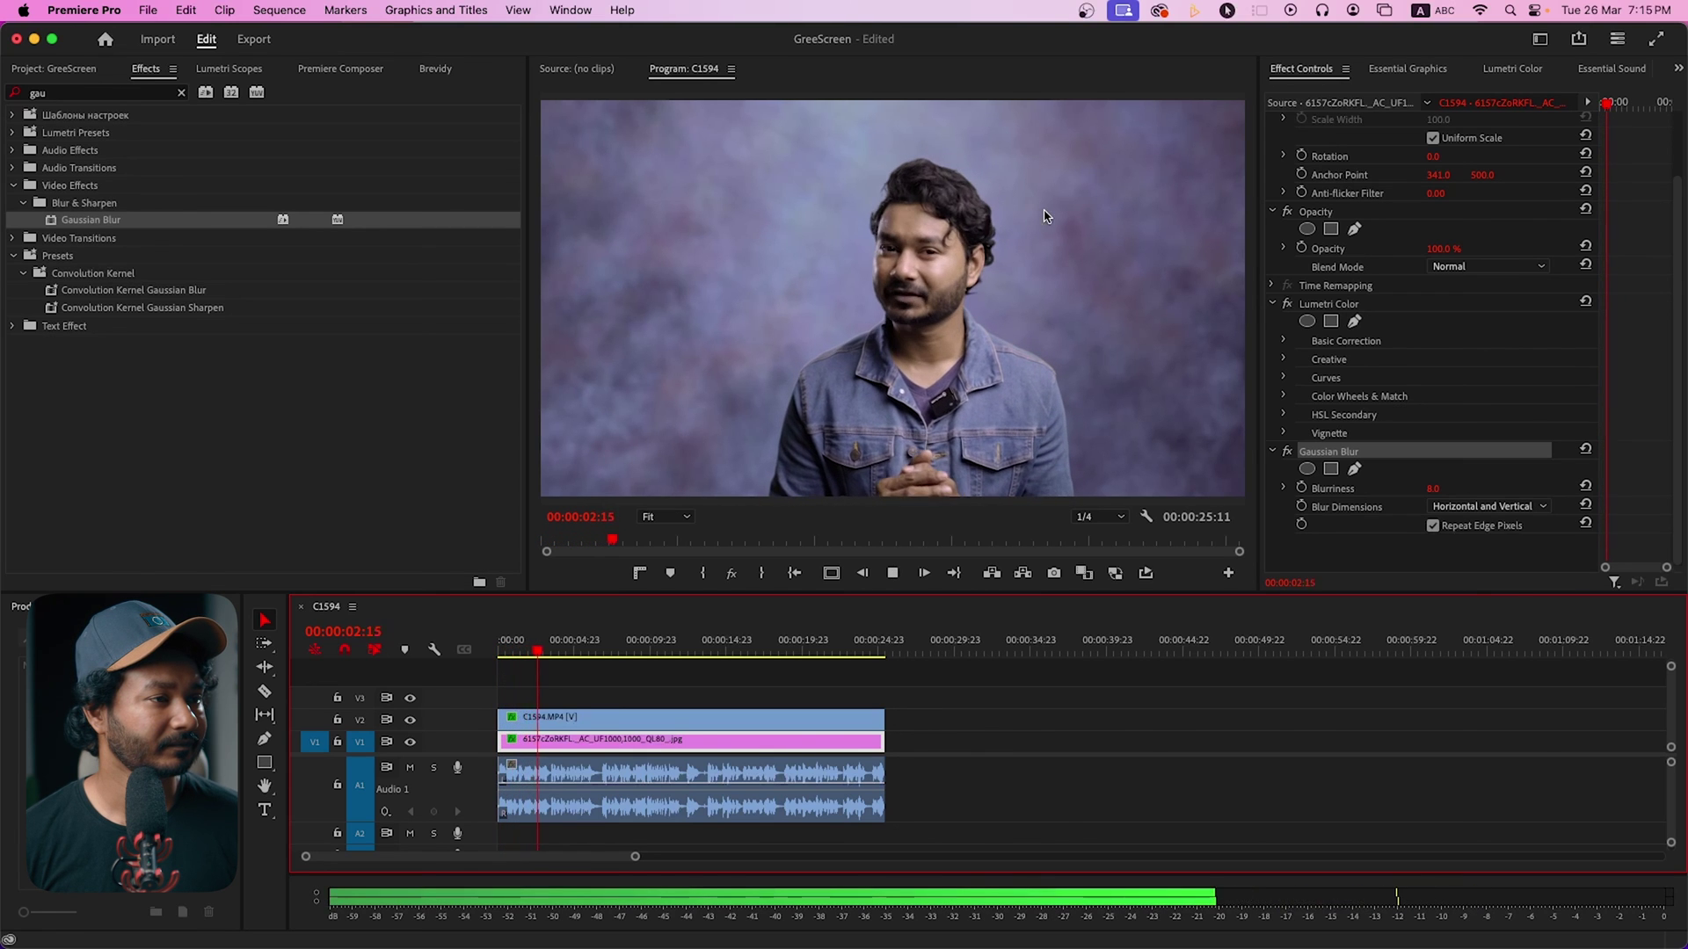
key(space)
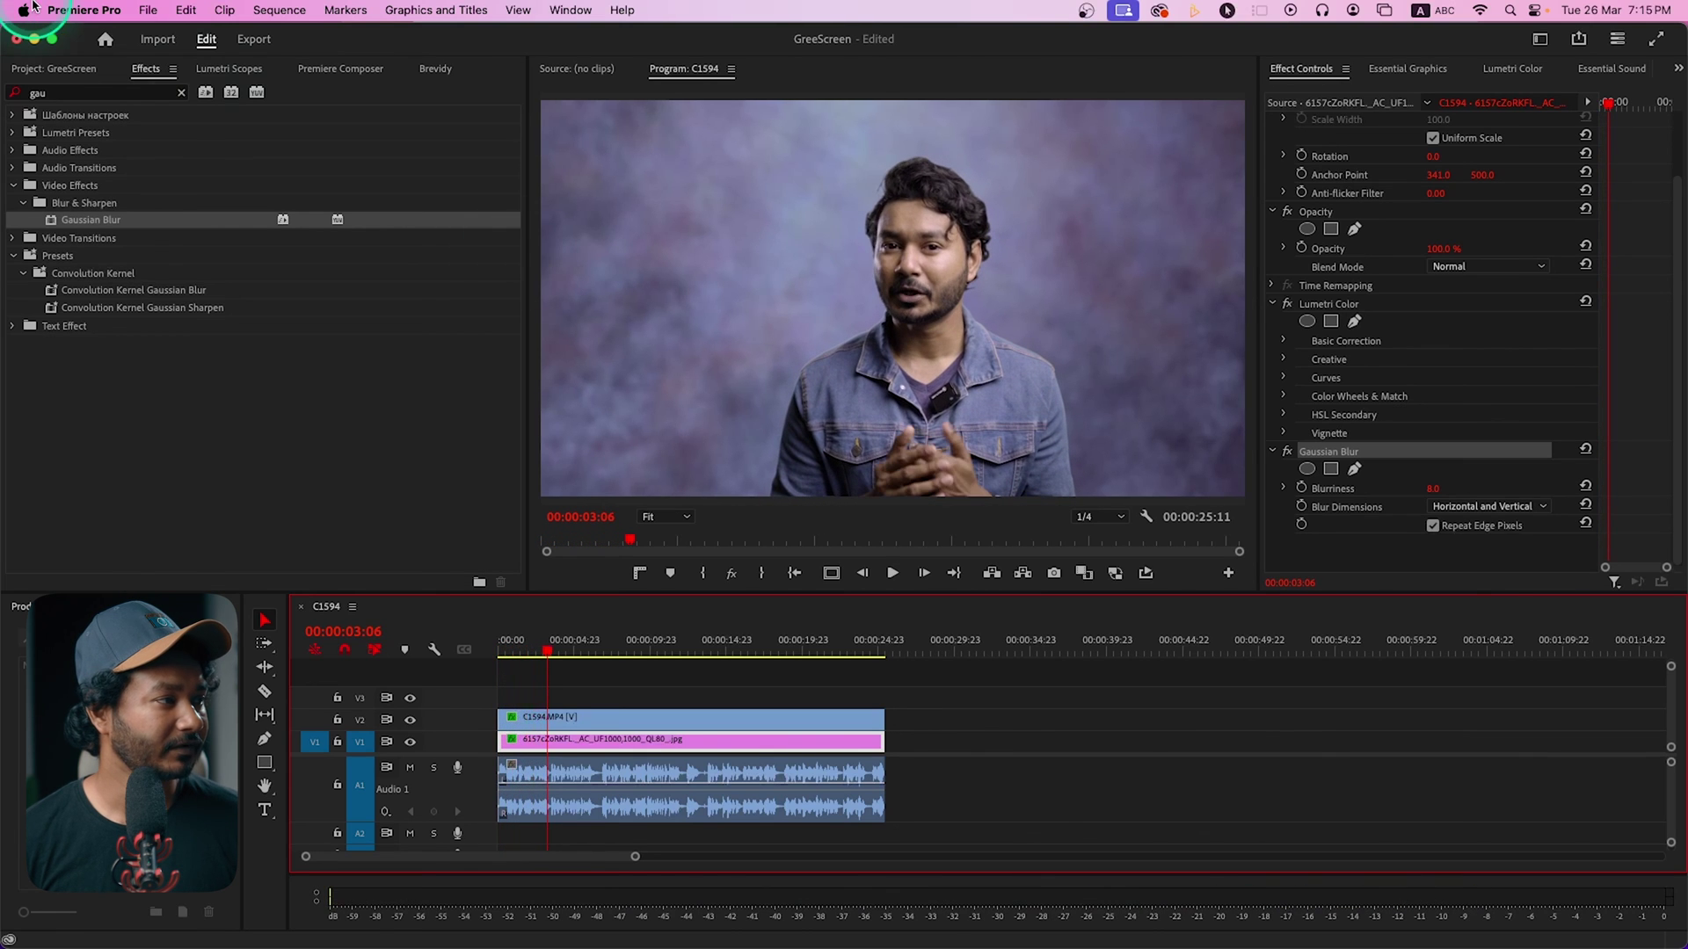
- Replace the backdrop on V1 with the OMS-Photo-golden-denver studio photo and extend it to the full length of C1594.MP4
click(60, 72)
drag(112, 397, 650, 822)
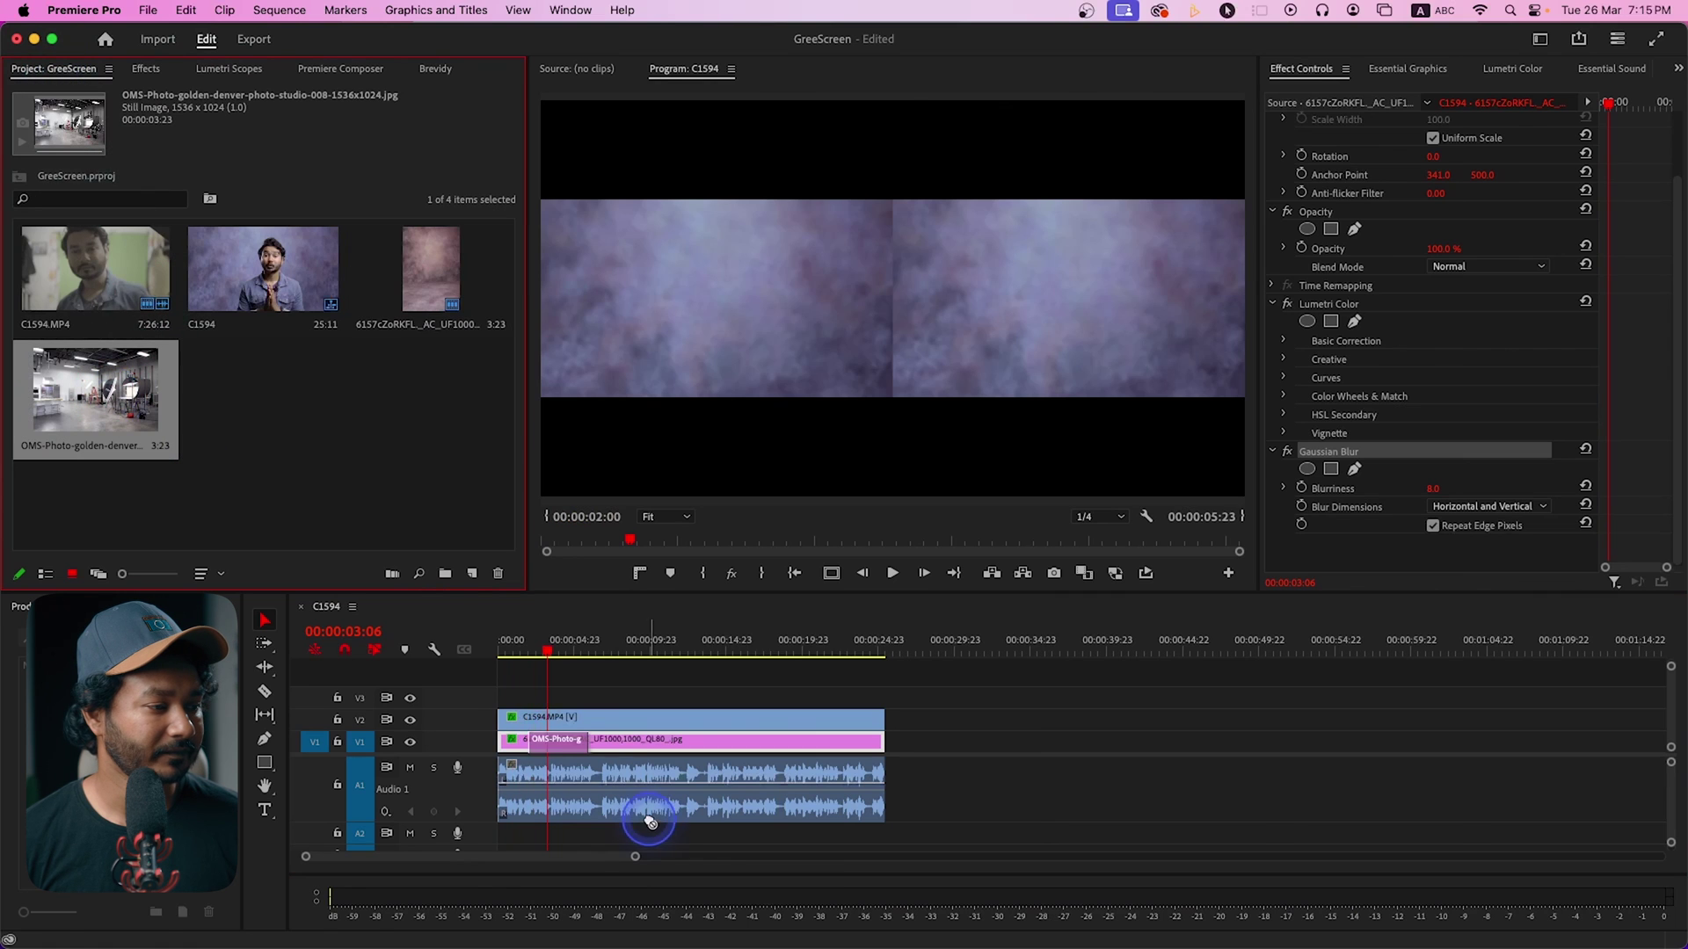
drag(534, 746, 536, 746)
click(560, 746)
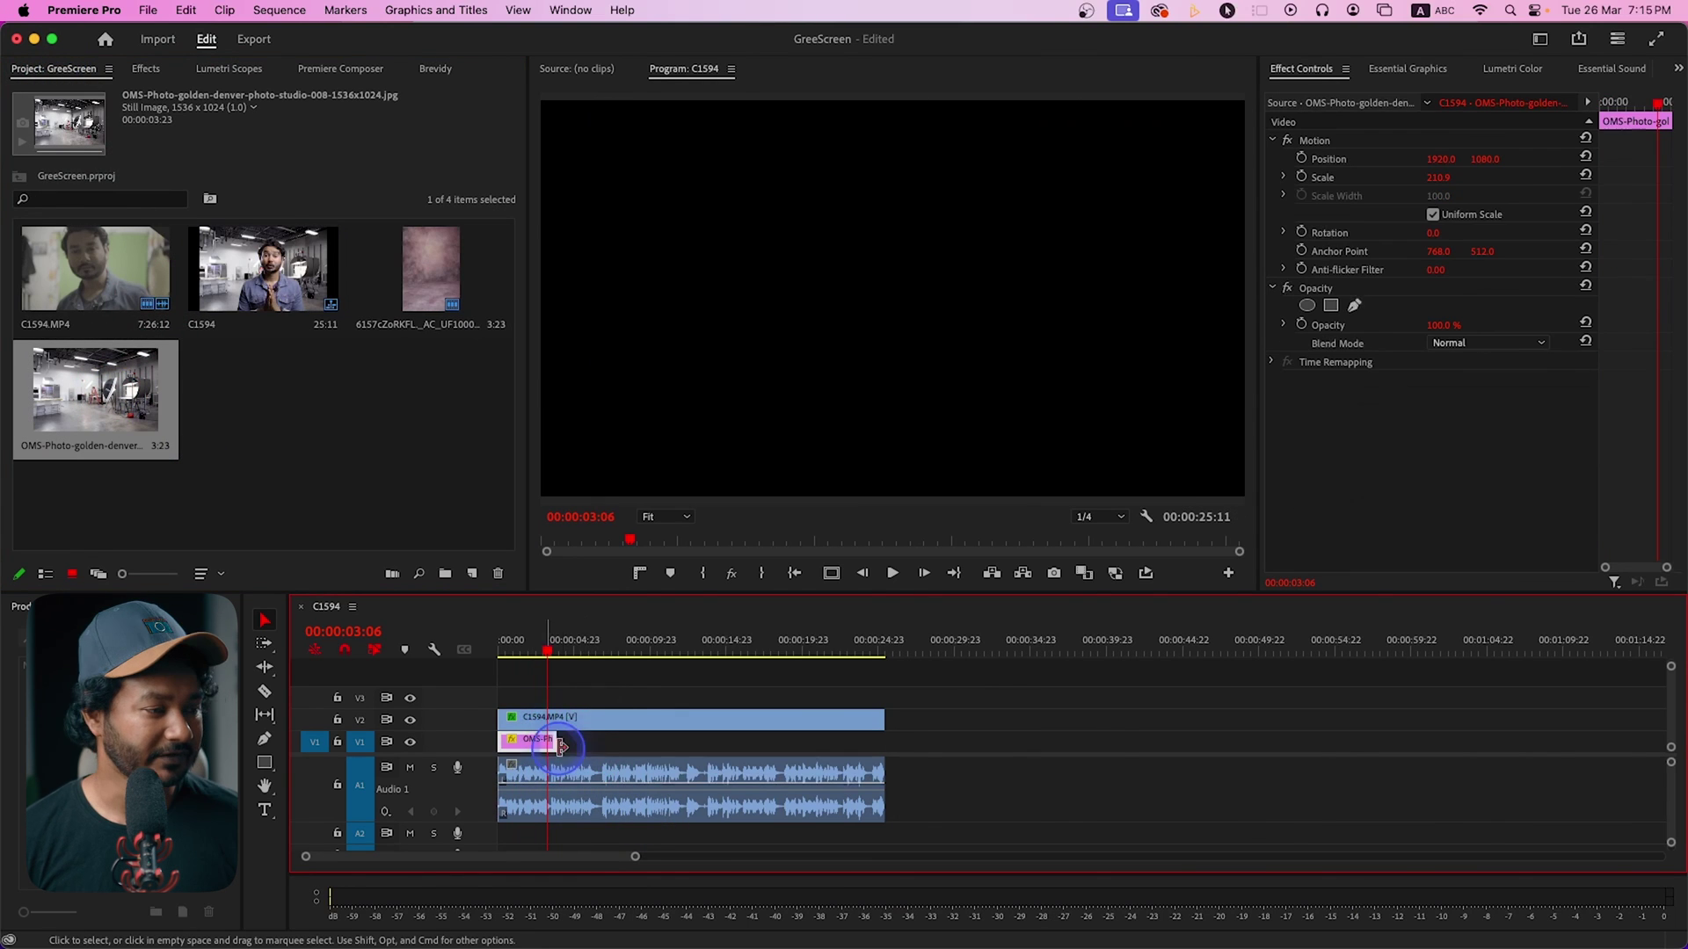
drag(555, 741, 884, 741)
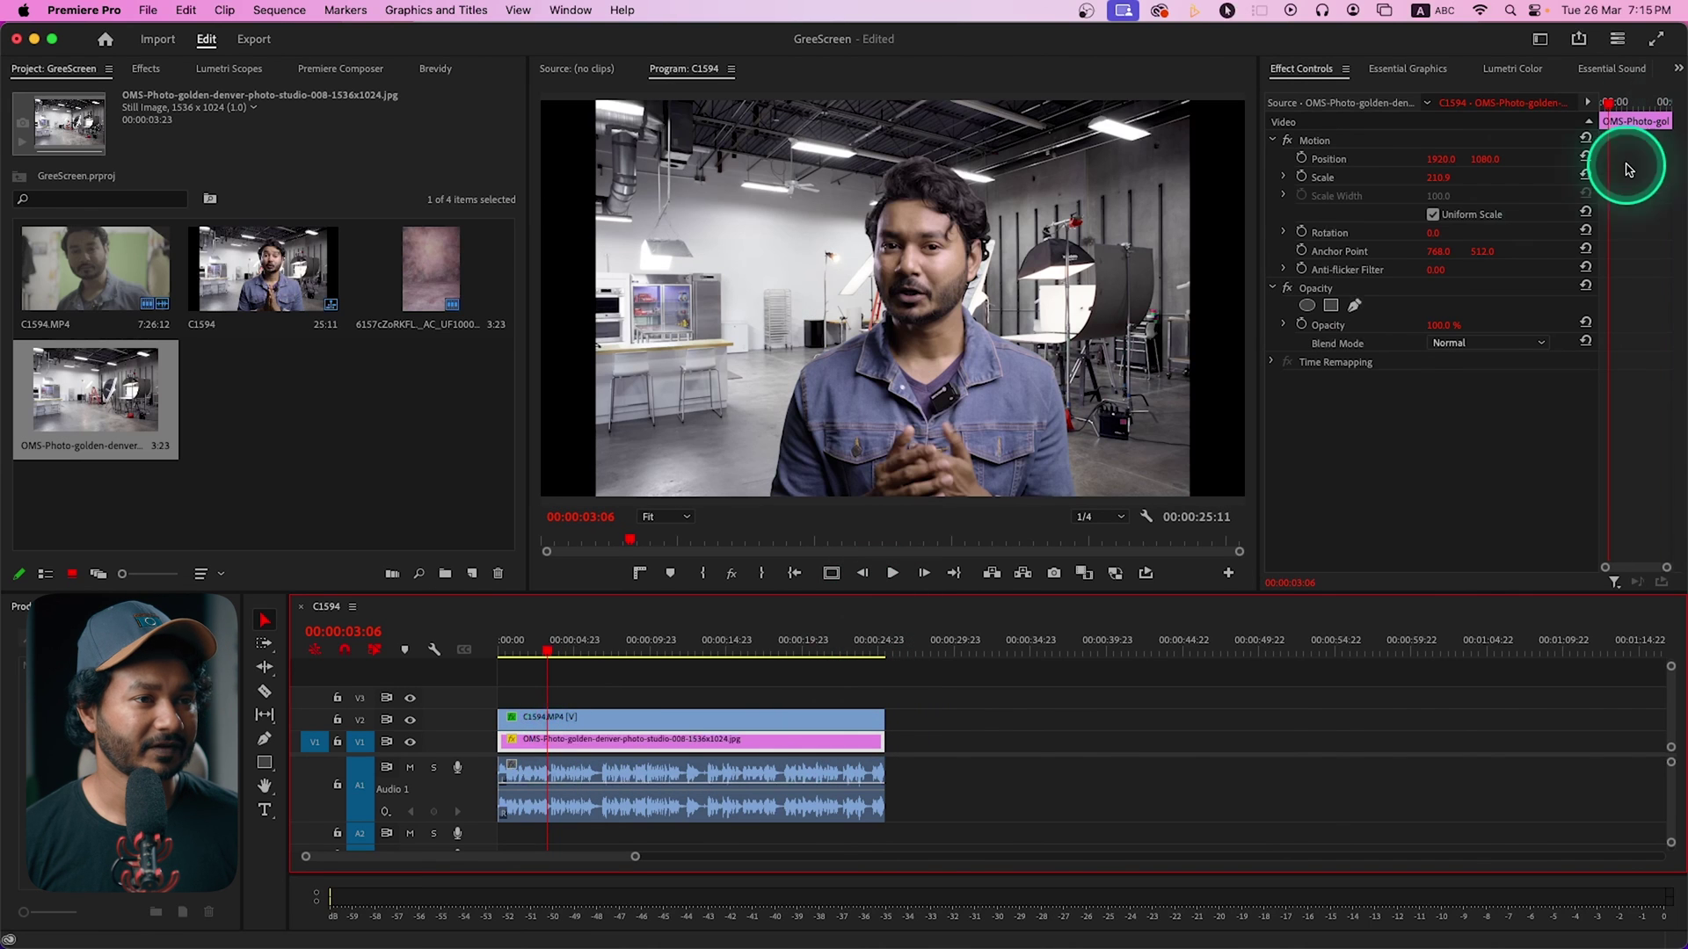
- Enlarge the studio photo to fill the frame with Scale 283.9 and vertical position 1148
drag(1442, 176, 1509, 158)
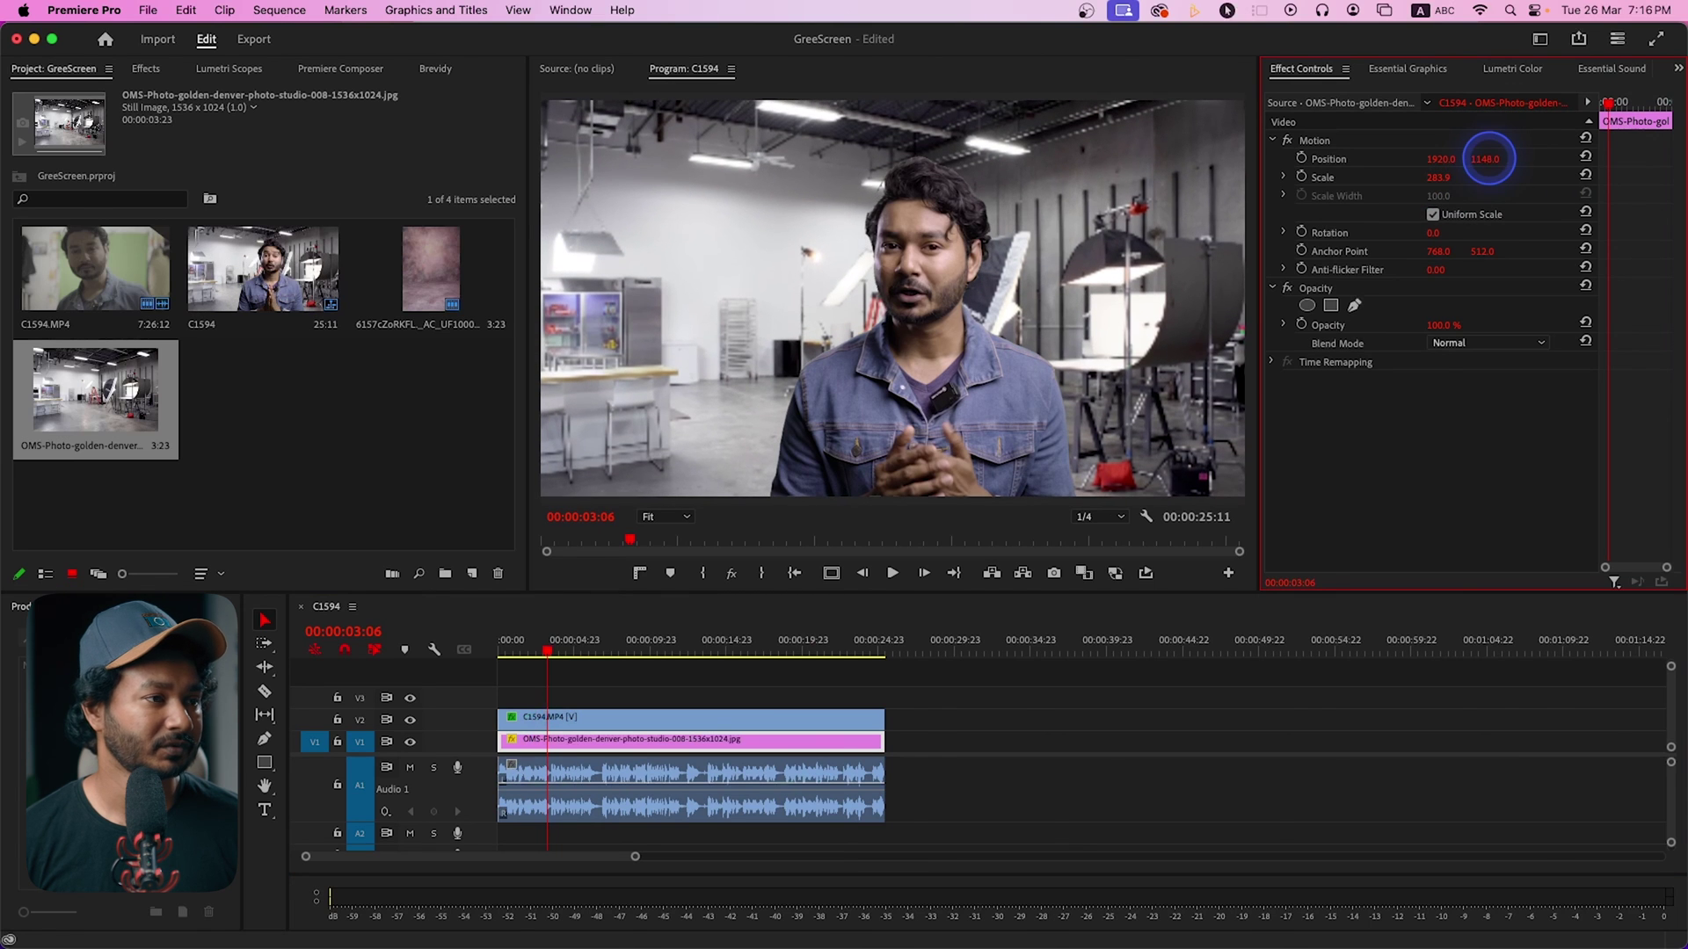
- Apply Gaussian Blur with Blurriness 9 to the studio photo and play back the composite full screen
click(145, 70)
click(95, 222)
drag(711, 746, 714, 742)
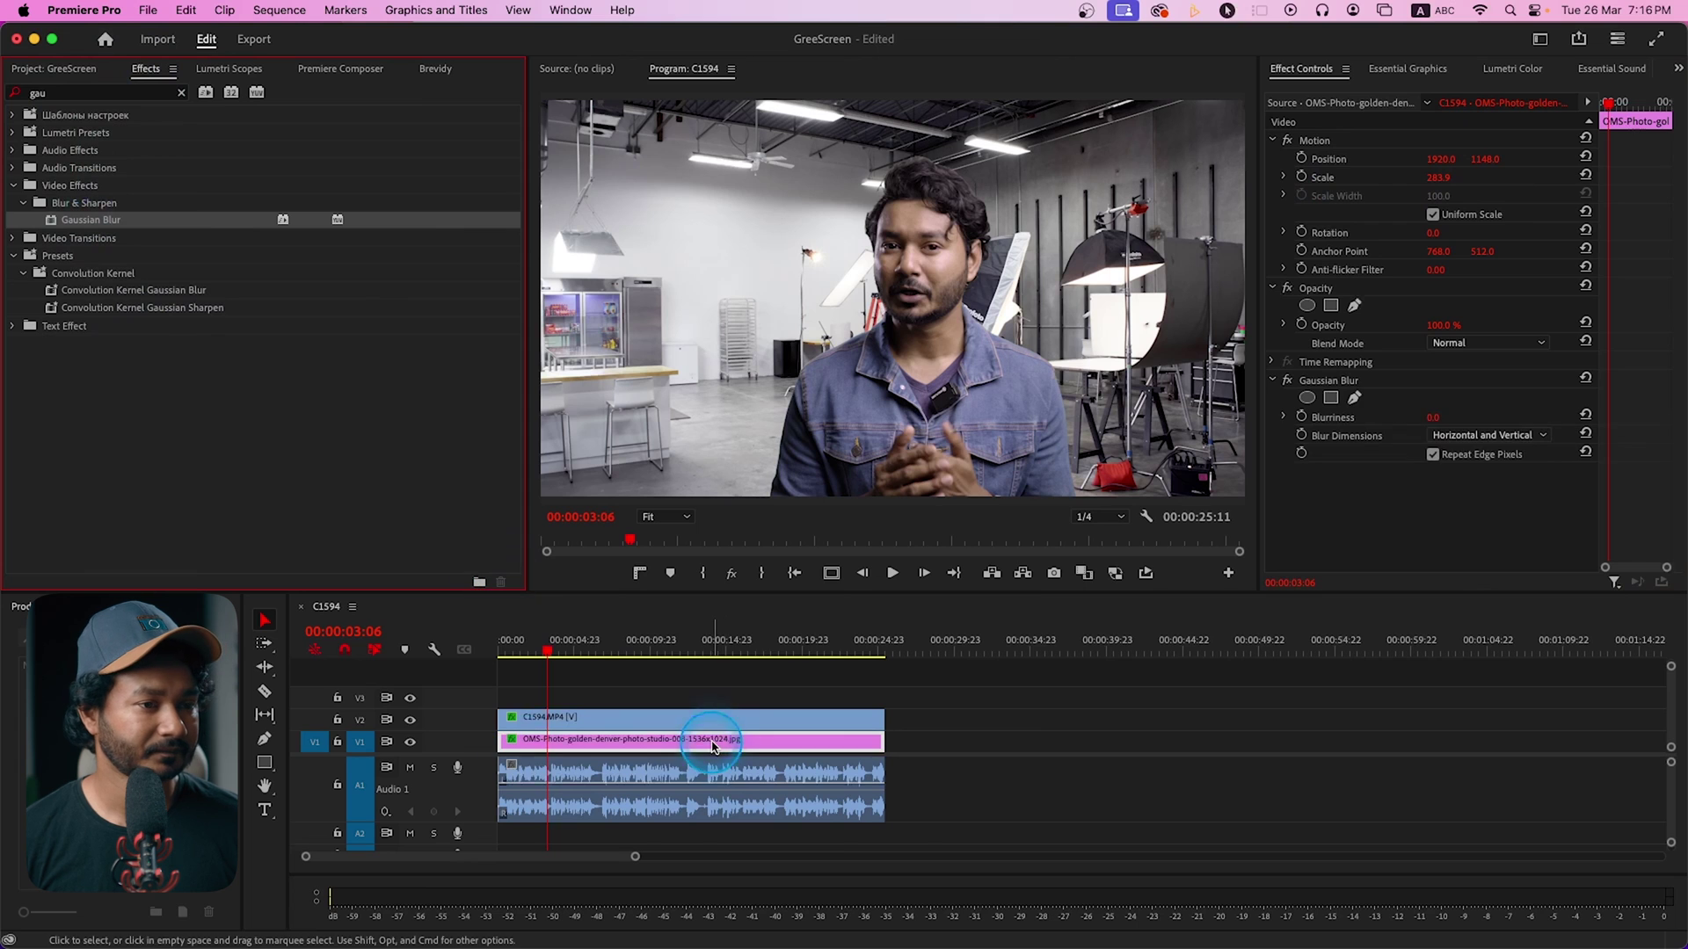
drag(1437, 417, 1462, 418)
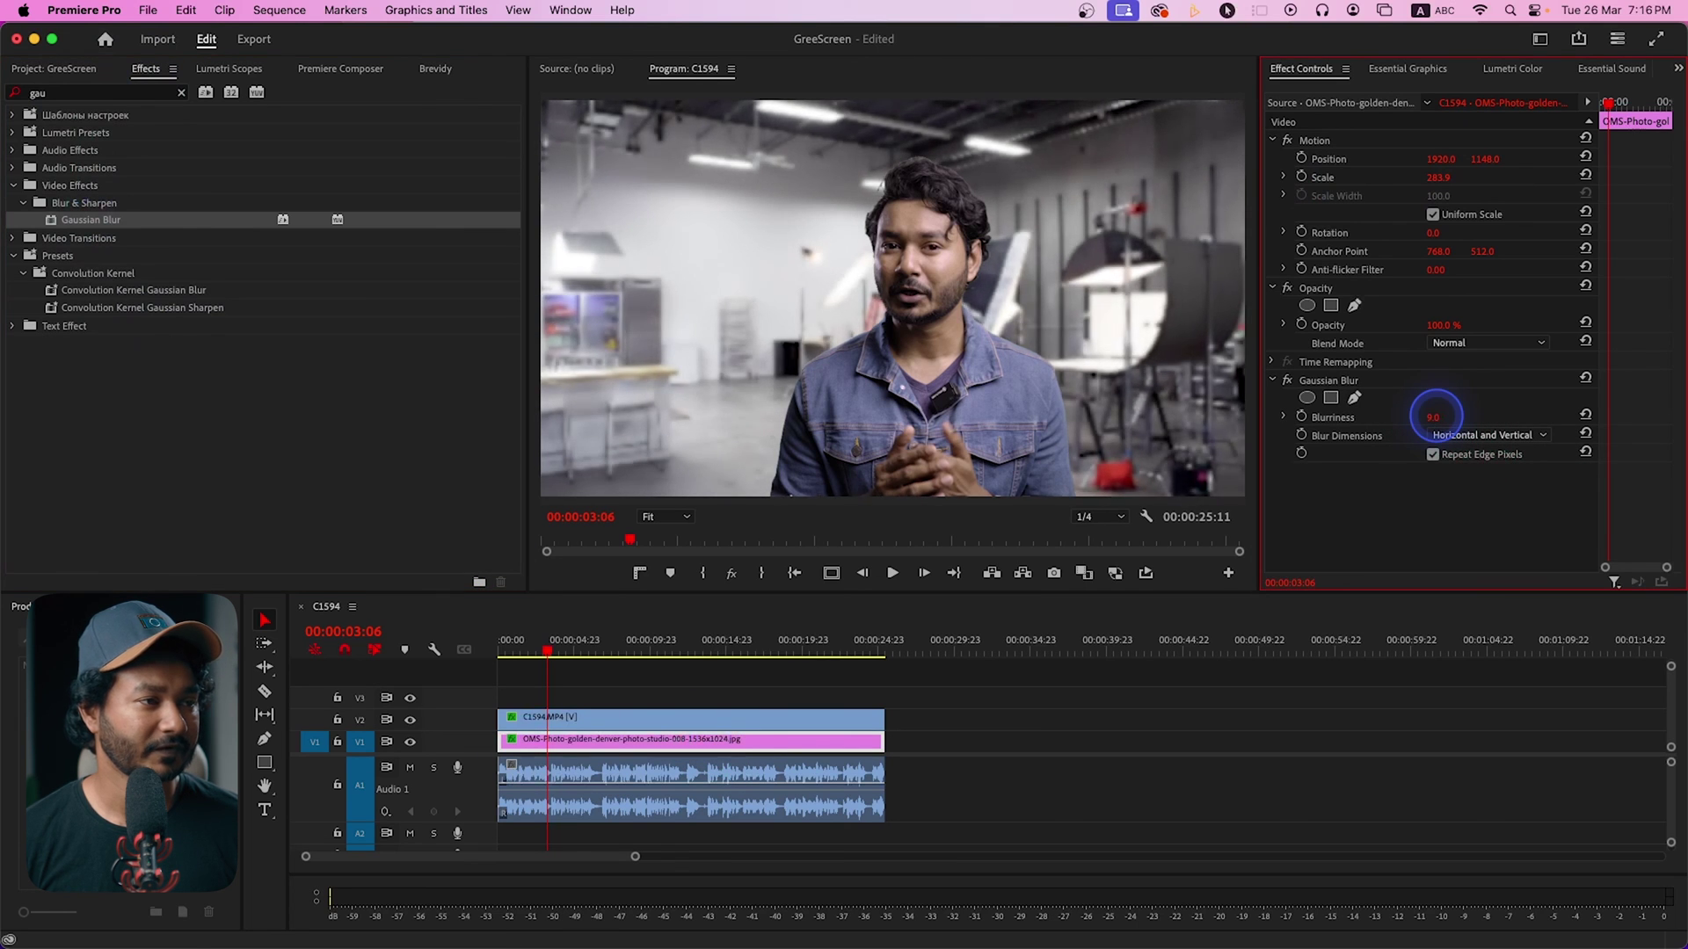
key(space)
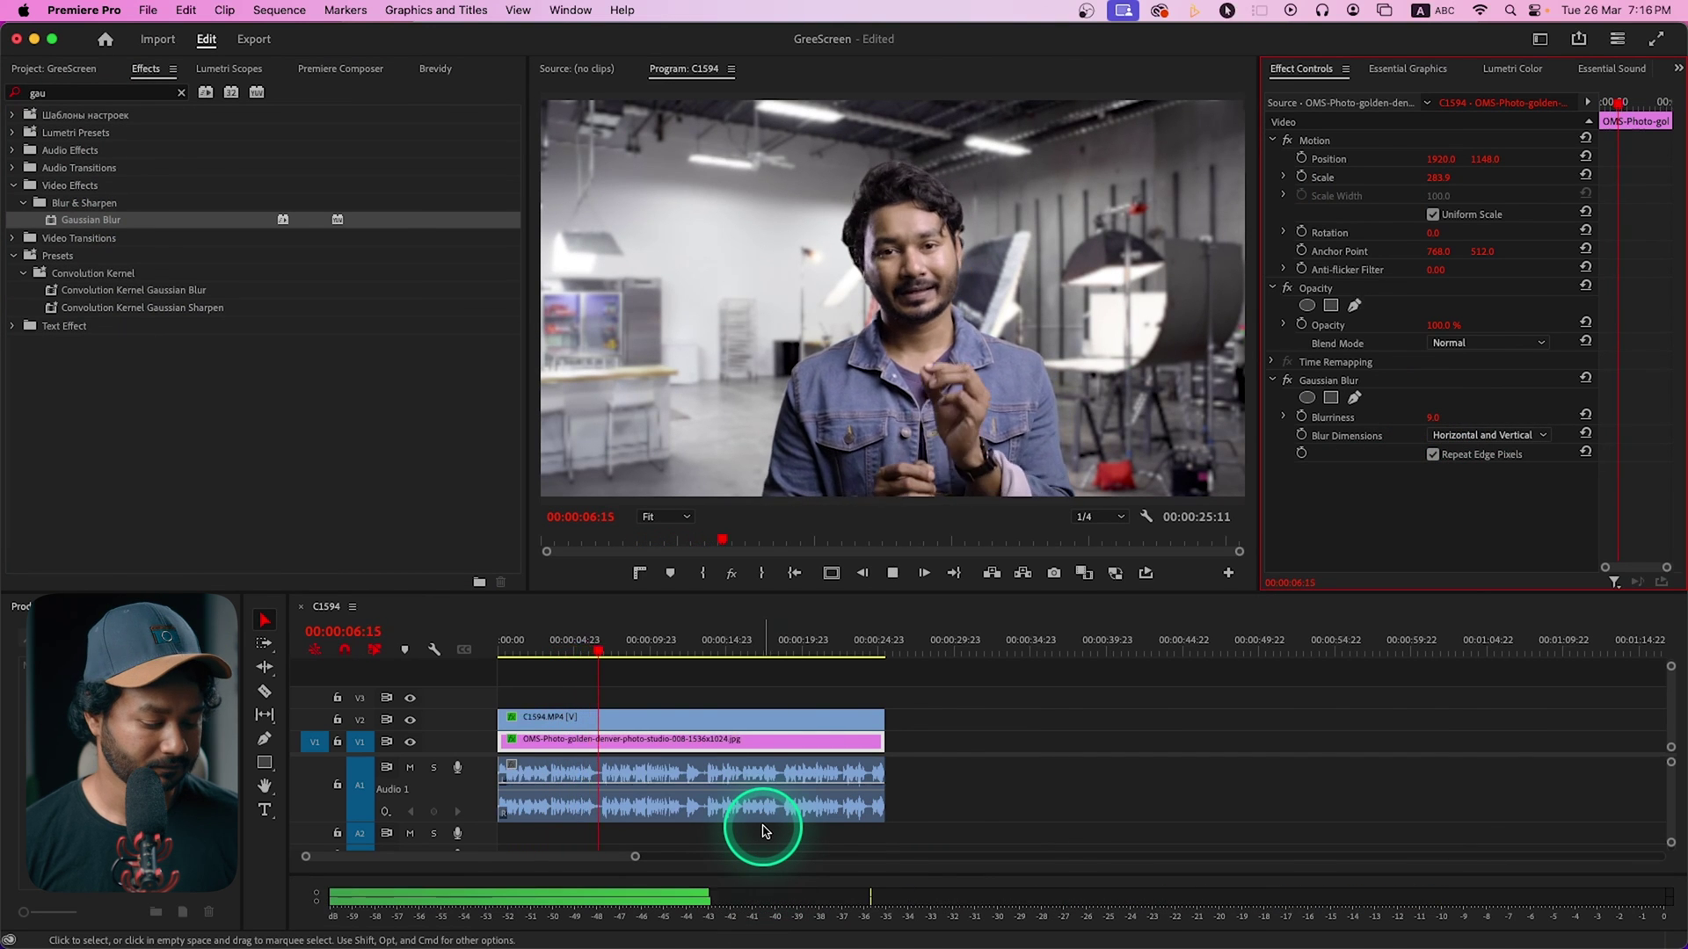
key(ctrl+super+f)
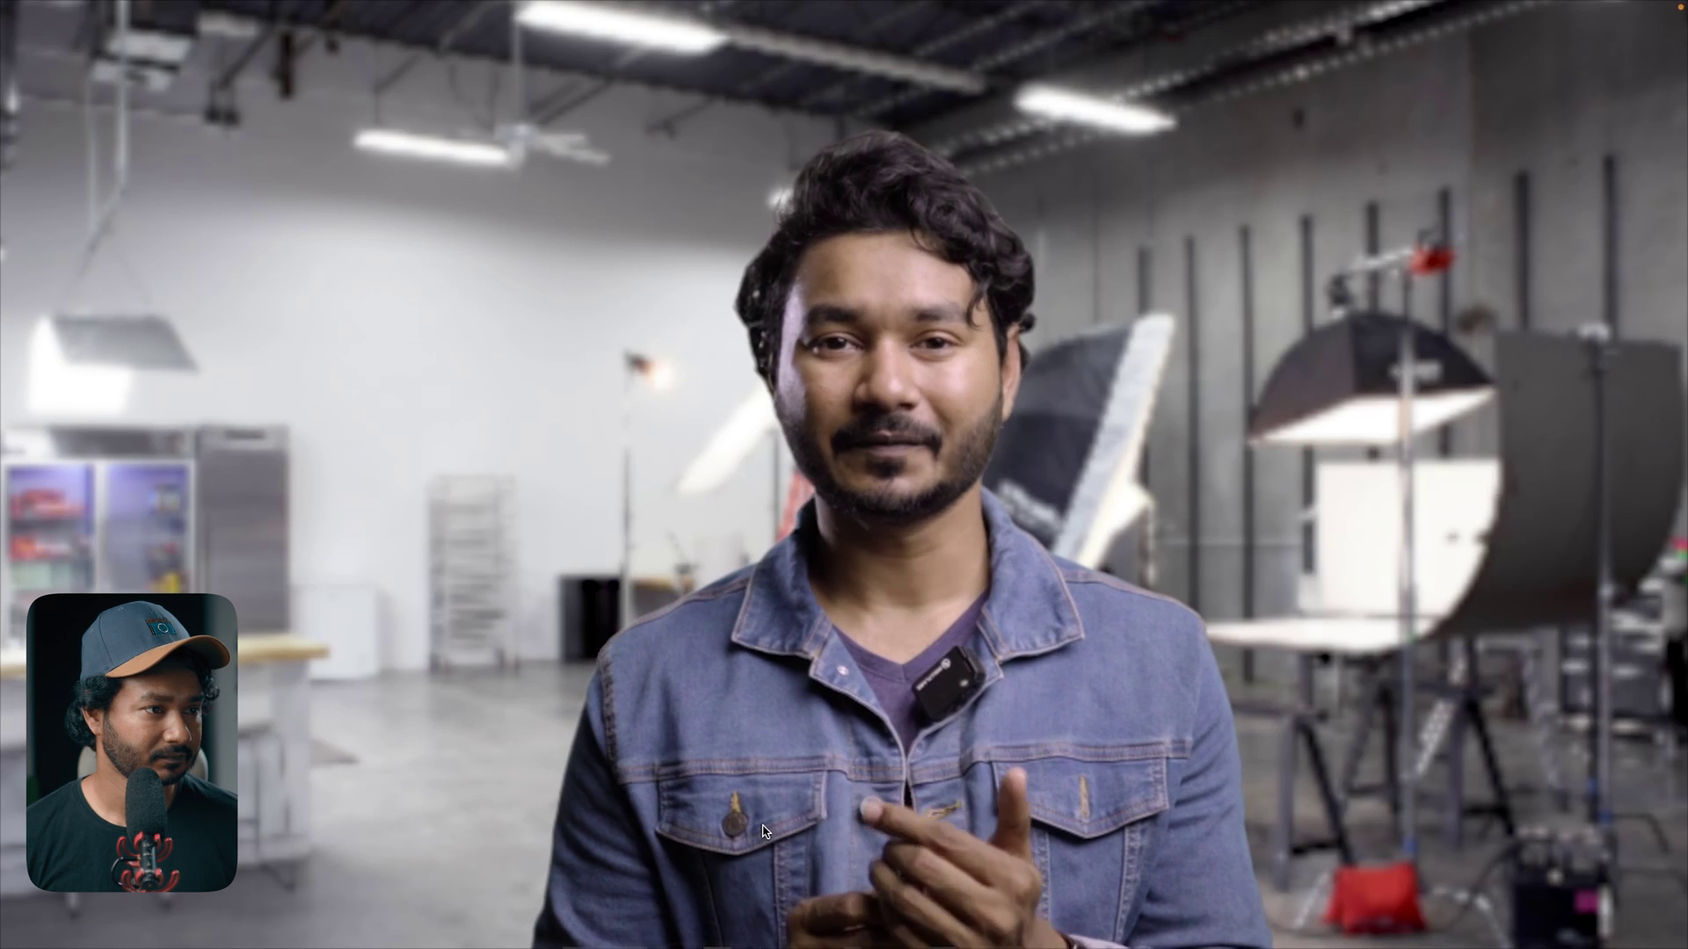